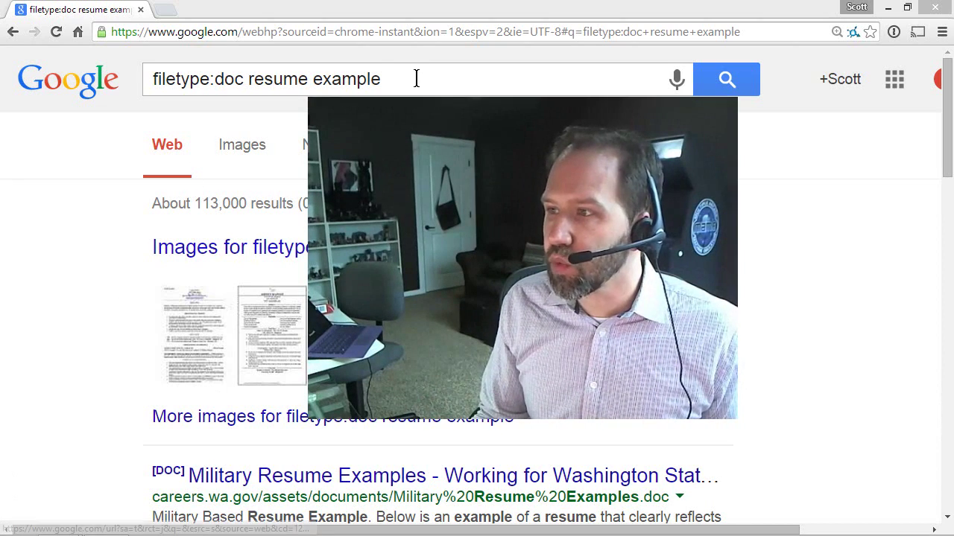
# - Highlight the end of the 'filetype:doc resume example' query in the Google search box
pyautogui.moveTo(415, 79); pyautogui.dragTo(248, 80)
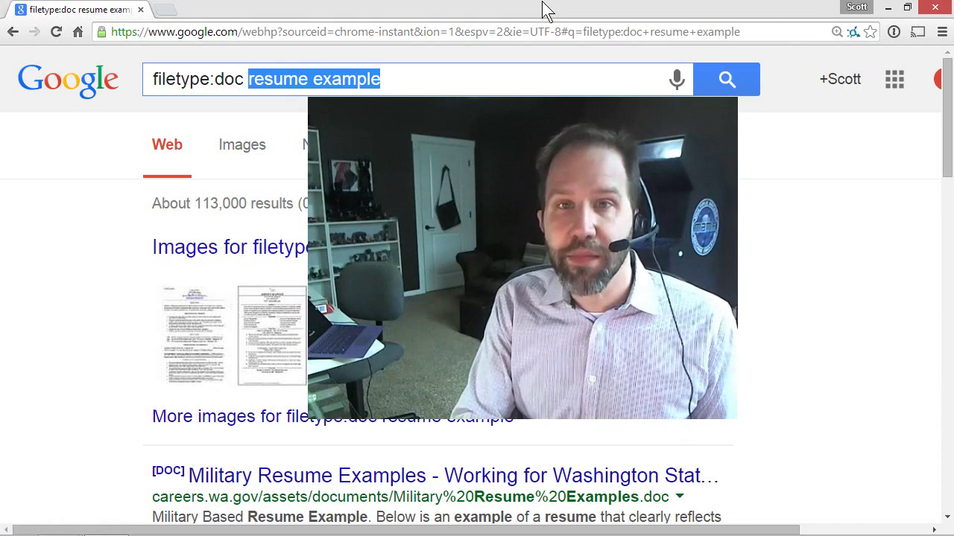
# - Highlight the filetype:doc part of the search query, then clear the highlight
pyautogui.press('Home')
pyautogui.hotkey('ctrl', 'shift', 'Right')
pyautogui.hotkey('ctrl', 'shift', 'Right')
pyautogui.hotkey('ctrl', 'shift', 'Left')
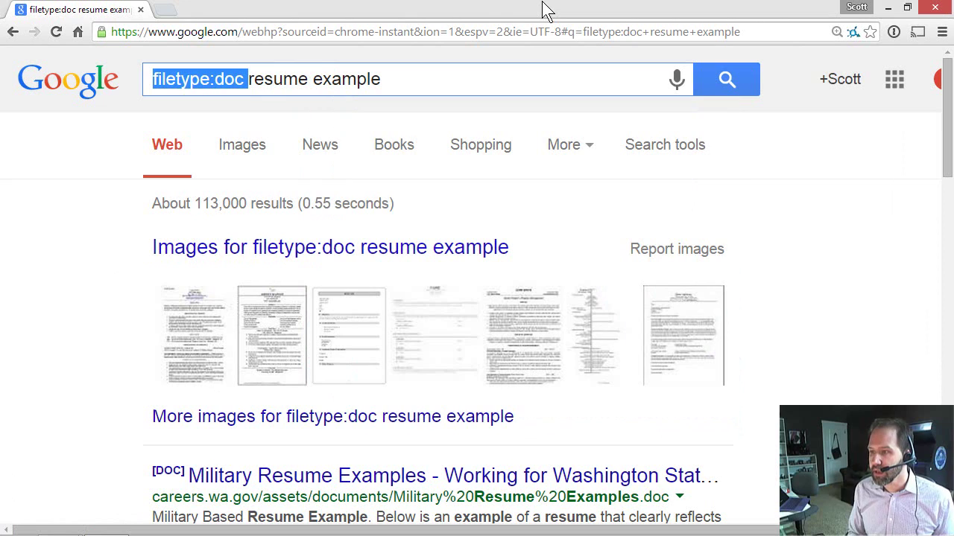
pyautogui.click(91, 240)
# - Scroll the results, highlight the UC Davis and Military result addresses, and minimize Chrome
pyautogui.scroll(-3, 94, 241)
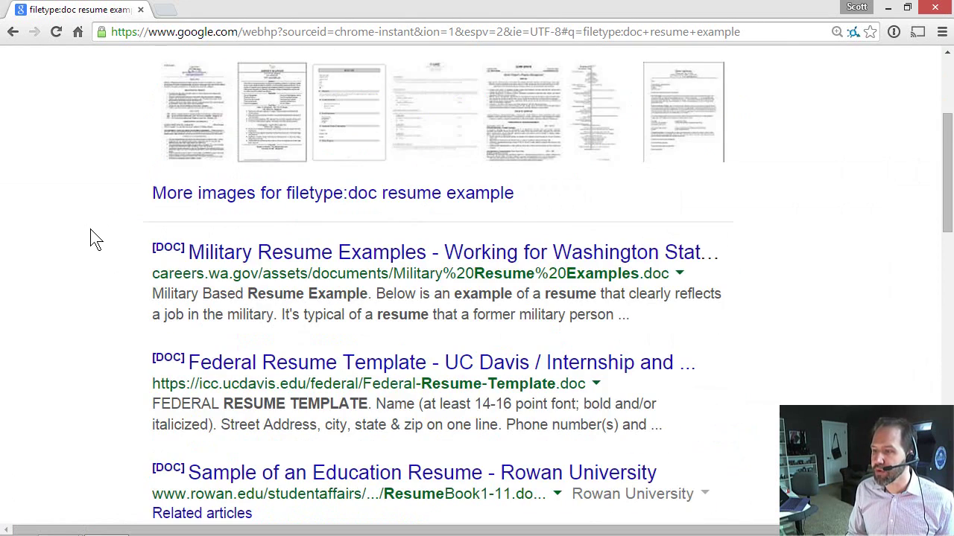
pyautogui.scroll(-1, 92, 235)
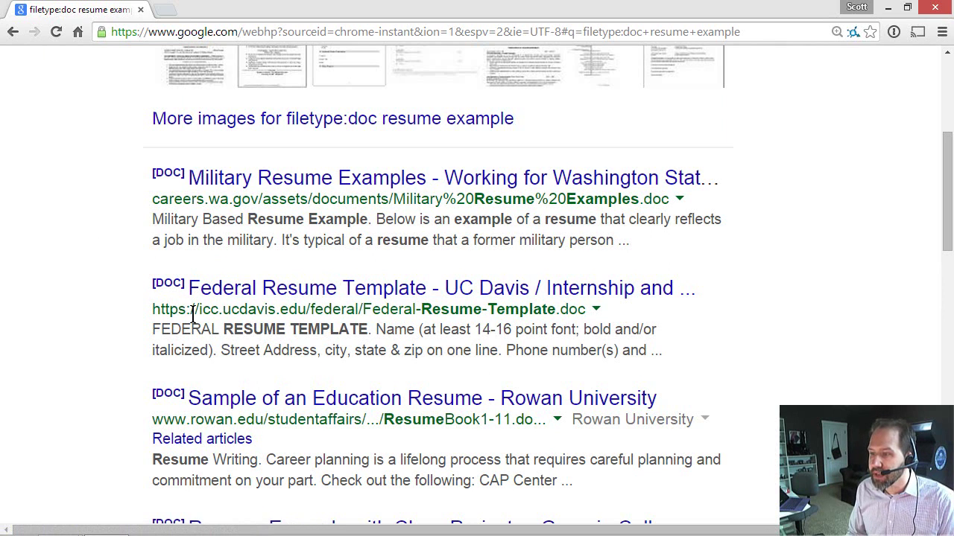
pyautogui.moveTo(195, 315); pyautogui.dragTo(305, 315)
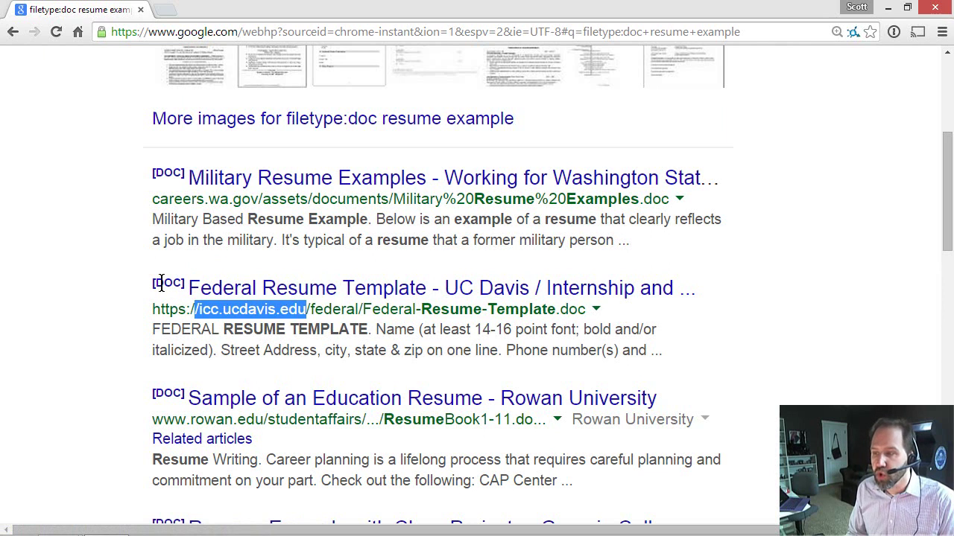
pyautogui.click(137, 266)
pyautogui.moveTo(149, 202); pyautogui.dragTo(274, 195)
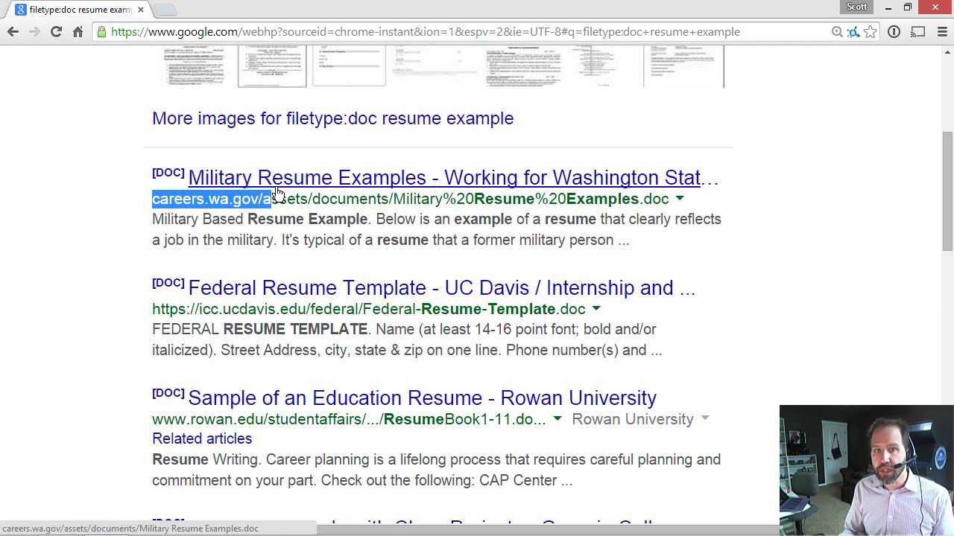
pyautogui.click(889, 8)
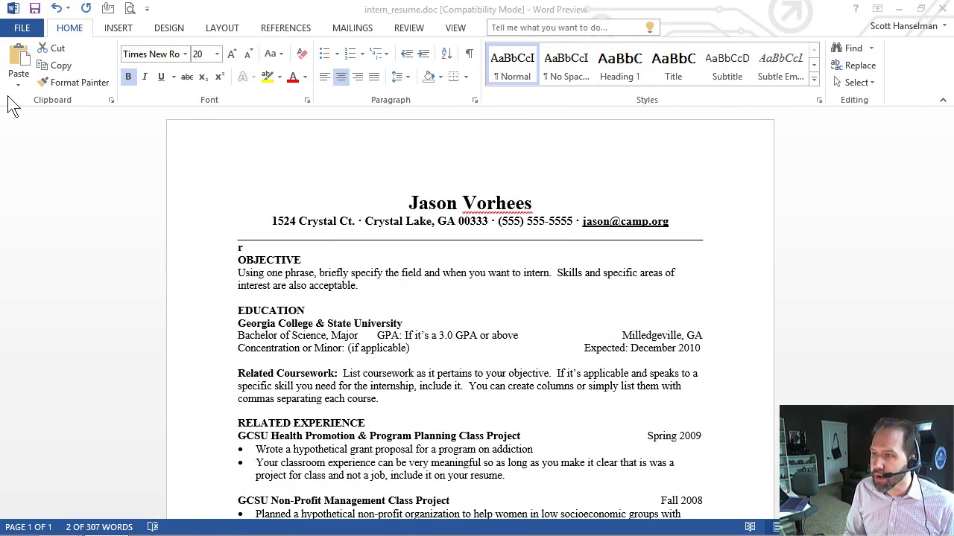
pyautogui.click(365, 55)
pyautogui.click(364, 55)
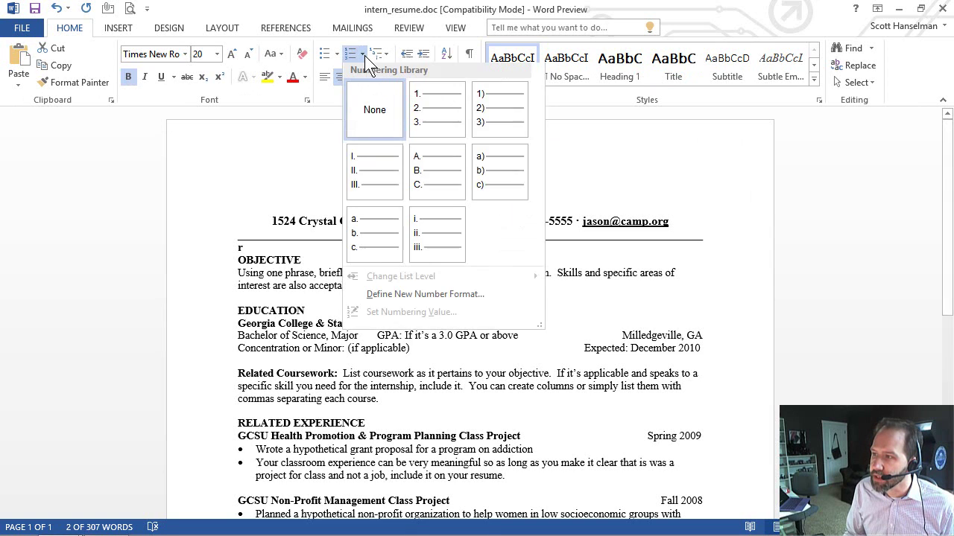
pyautogui.click(364, 55)
pyautogui.click(365, 55)
pyautogui.click(364, 55)
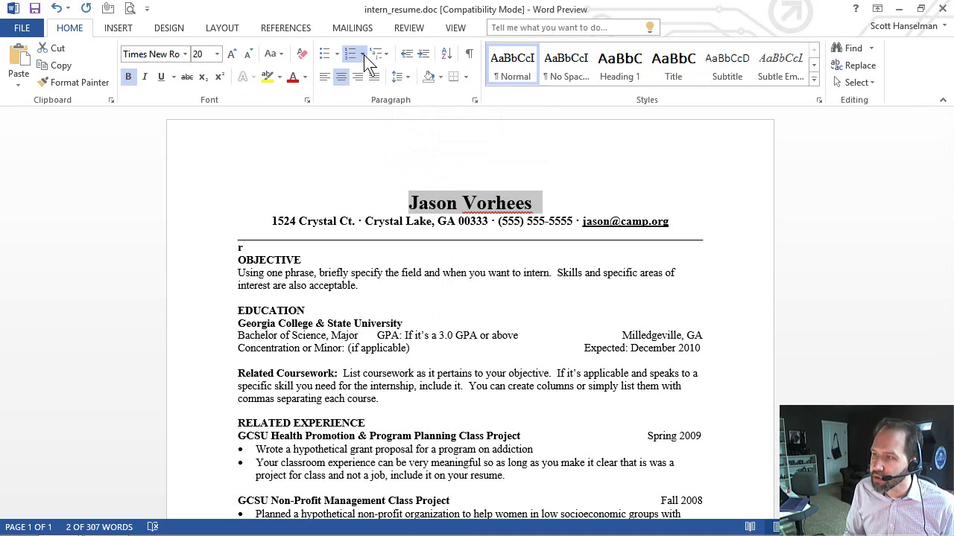
pyautogui.click(25, 82)
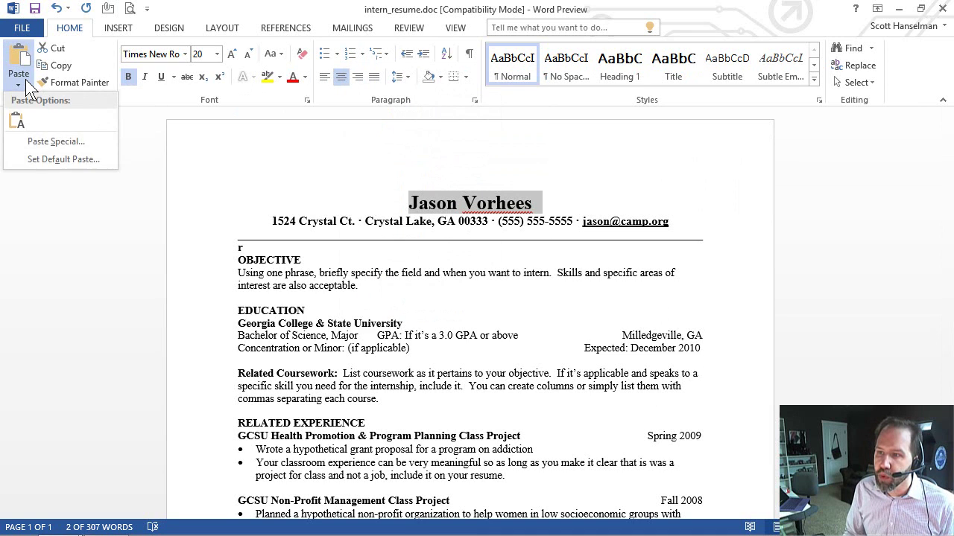
pyautogui.click(153, 141)
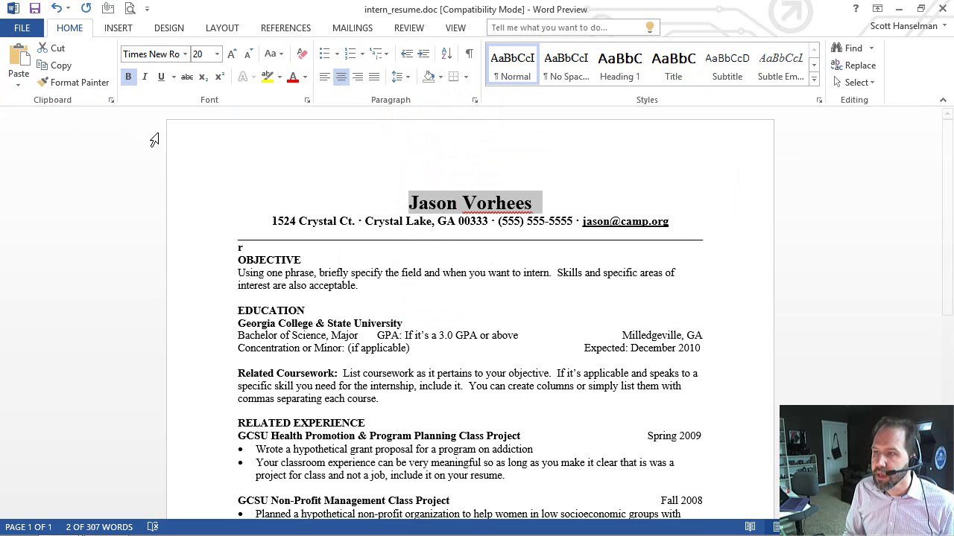
pyautogui.click(118, 30)
pyautogui.click(168, 30)
pyautogui.click(220, 28)
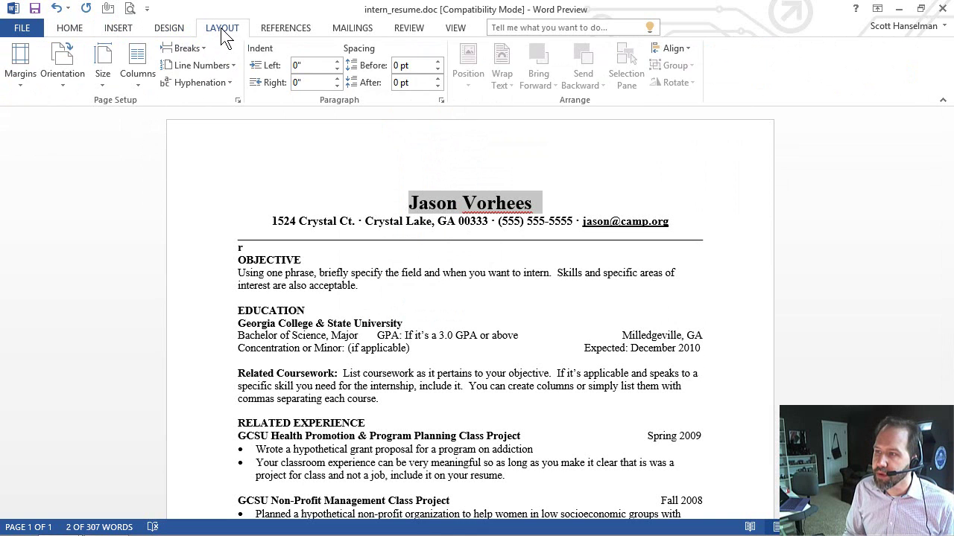
pyautogui.click(288, 28)
pyautogui.click(355, 28)
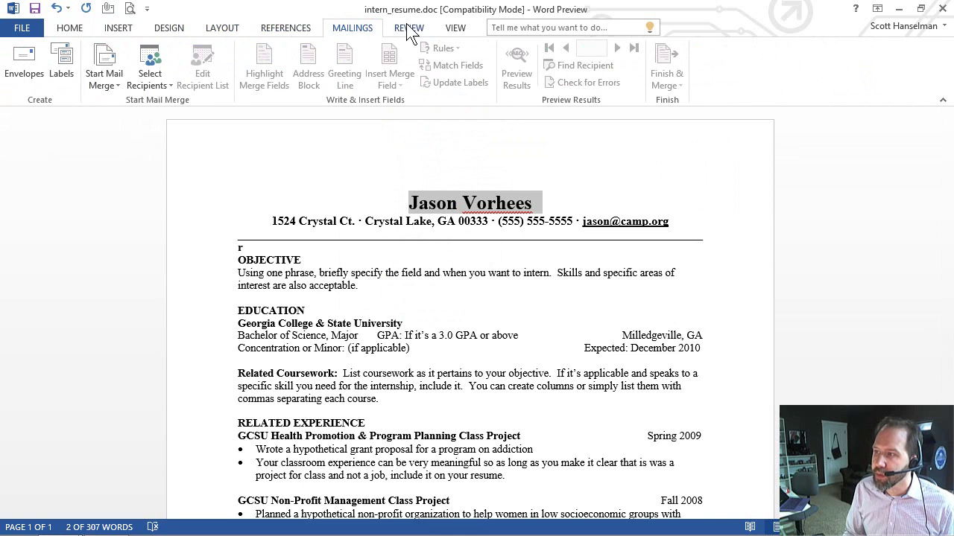
pyautogui.click(285, 30)
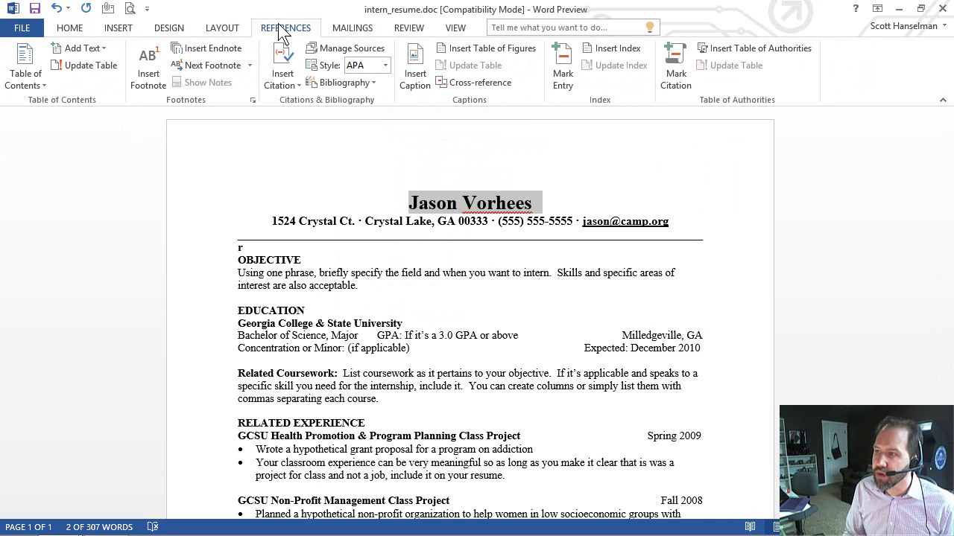
pyautogui.click(71, 30)
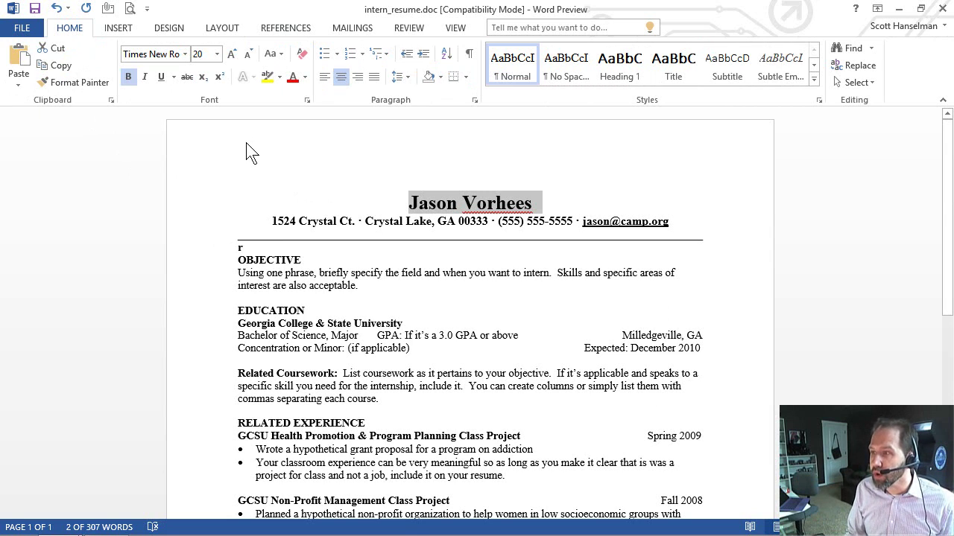
# - Toggle Show/Hide ¶ to display paragraph marks, tabs and spaces in the resume
pyautogui.click(417, 171)
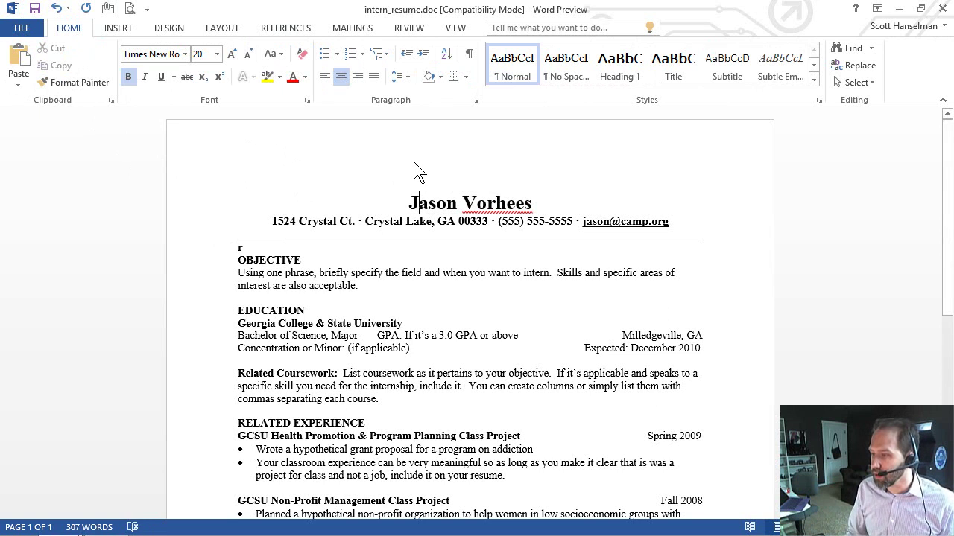
pyautogui.scroll(-1, 413, 158)
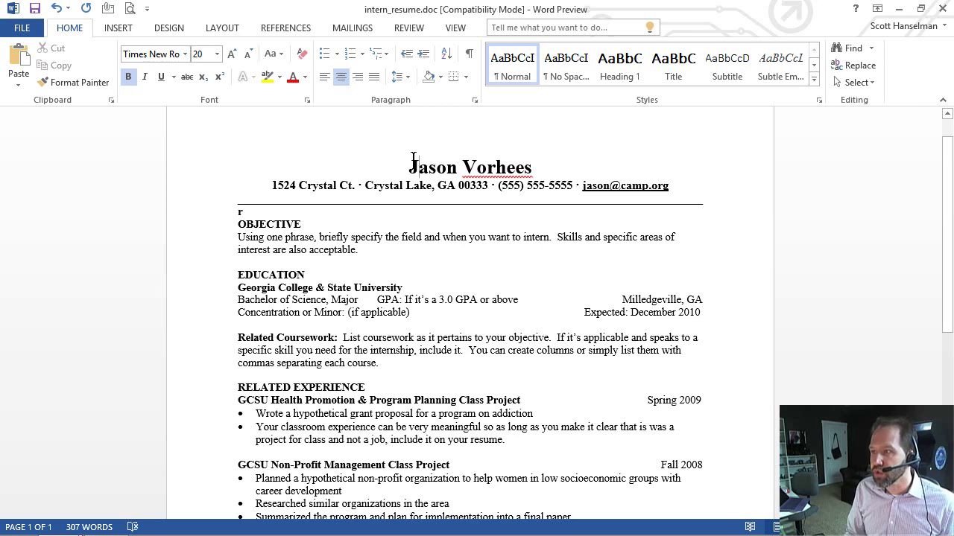
pyautogui.click(470, 65)
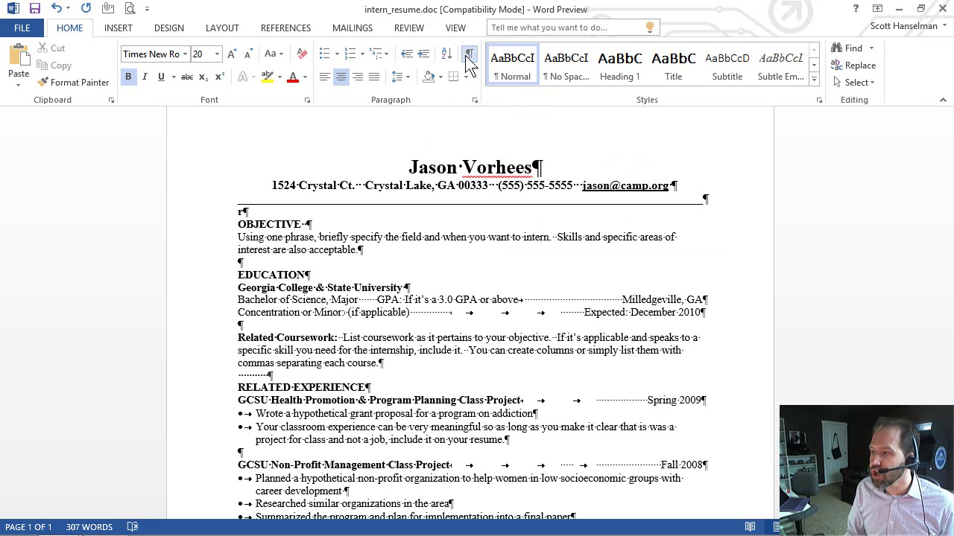
pyautogui.click(467, 58)
pyautogui.click(467, 58)
pyautogui.click(467, 59)
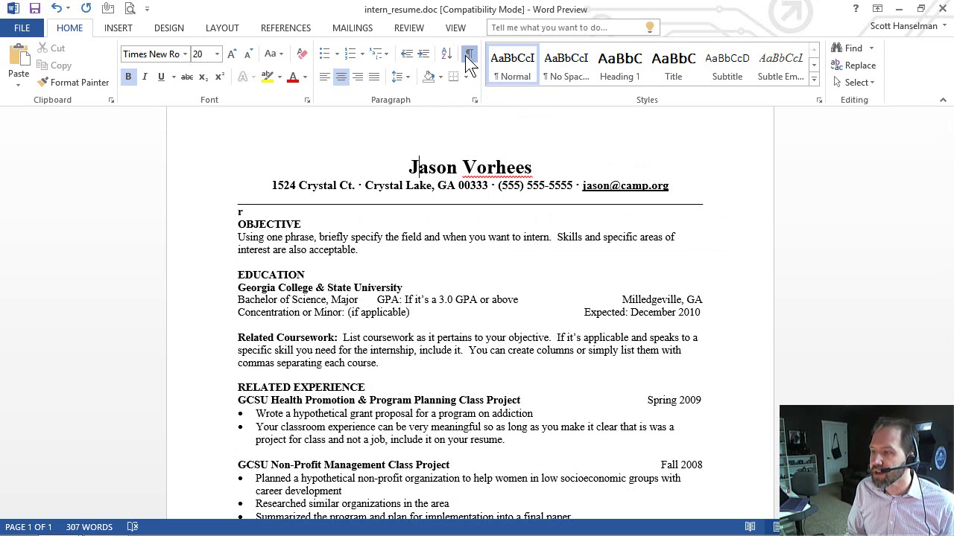
pyautogui.click(467, 59)
# - Leave formatting marks on and select the mark after the name and the spaces after Major
pyautogui.click(468, 58)
pyautogui.click(468, 58)
pyautogui.click(468, 58)
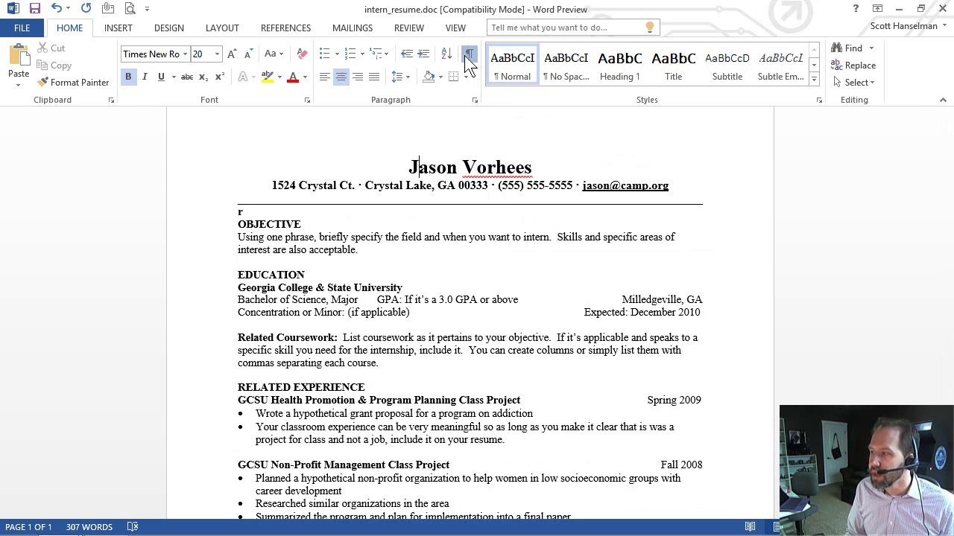
pyautogui.click(466, 58)
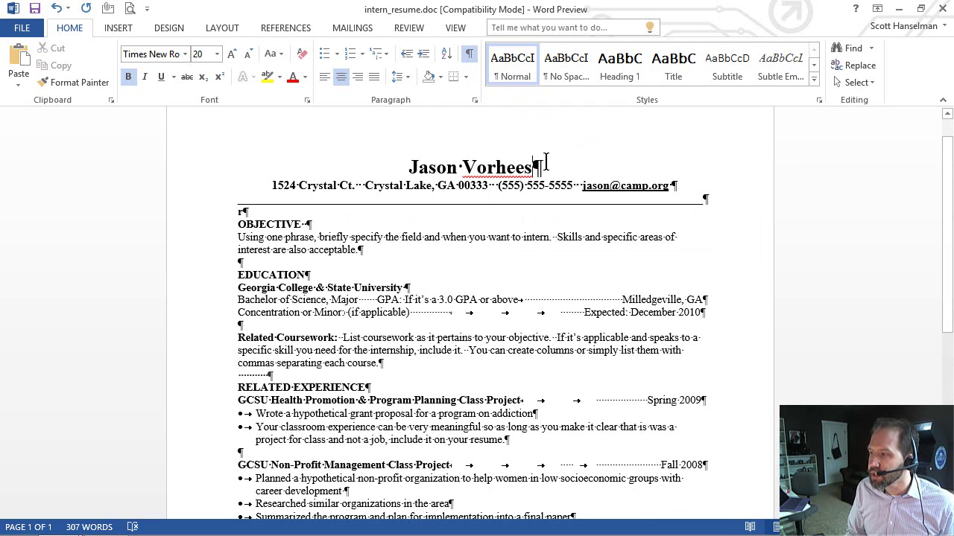
pyautogui.hotkey('shift', 'Right')
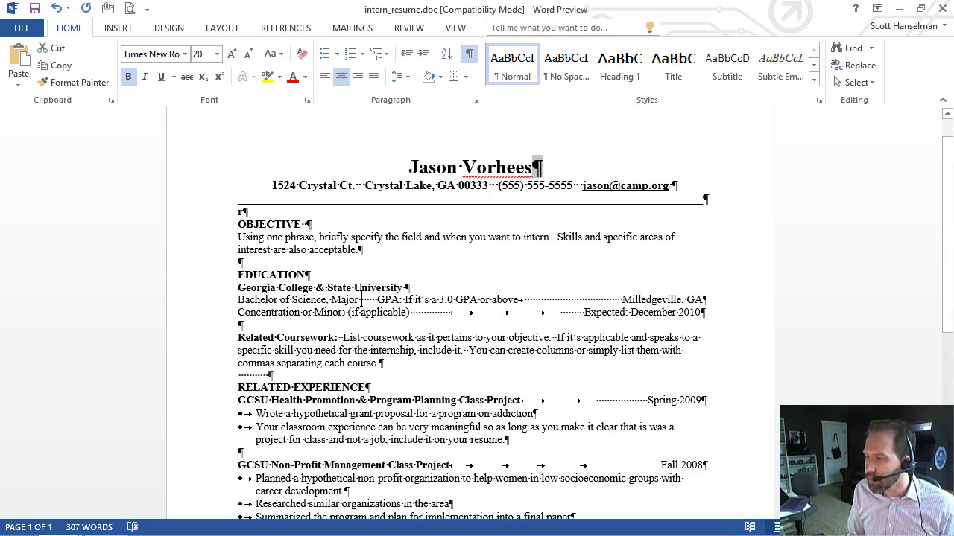
pyautogui.moveTo(361, 299); pyautogui.dragTo(378, 301)
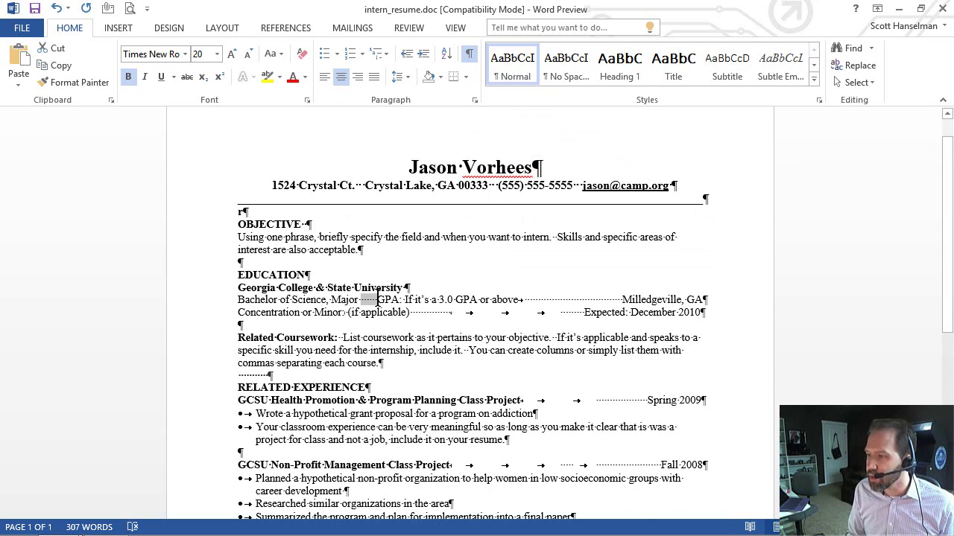
# - Zoom in and scroll so the Education lines' dotted spaces and tab arrows are readable
pyautogui.click(370, 217)
pyautogui.scroll(3, 401, 215)
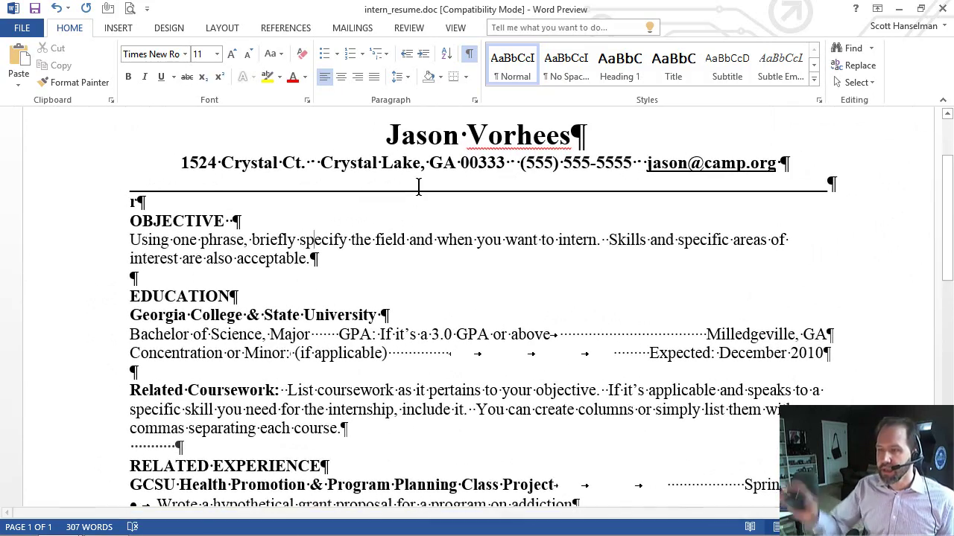
pyautogui.scroll(-2, 418, 188)
pyautogui.scroll(3, 418, 188)
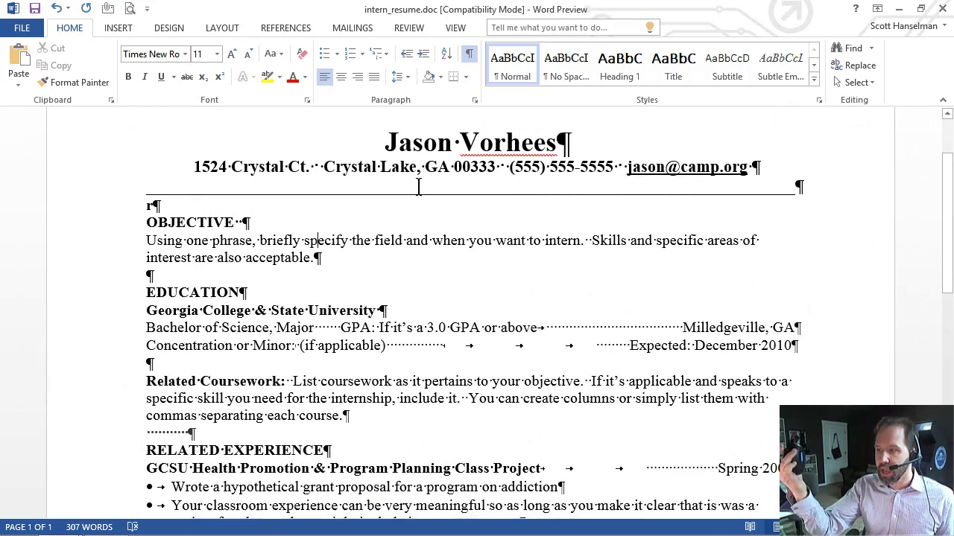
pyautogui.scroll(-4, 418, 186)
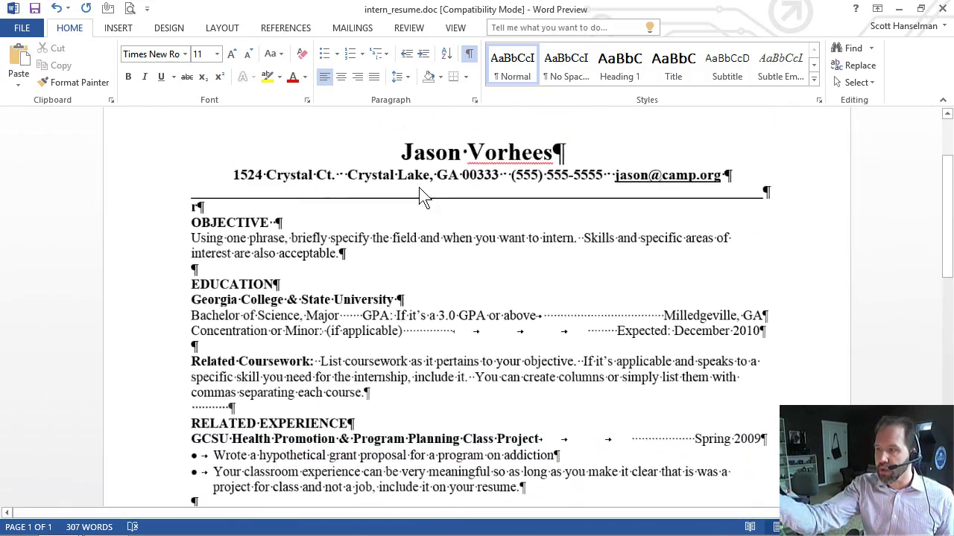
pyautogui.scroll(-4, 418, 186)
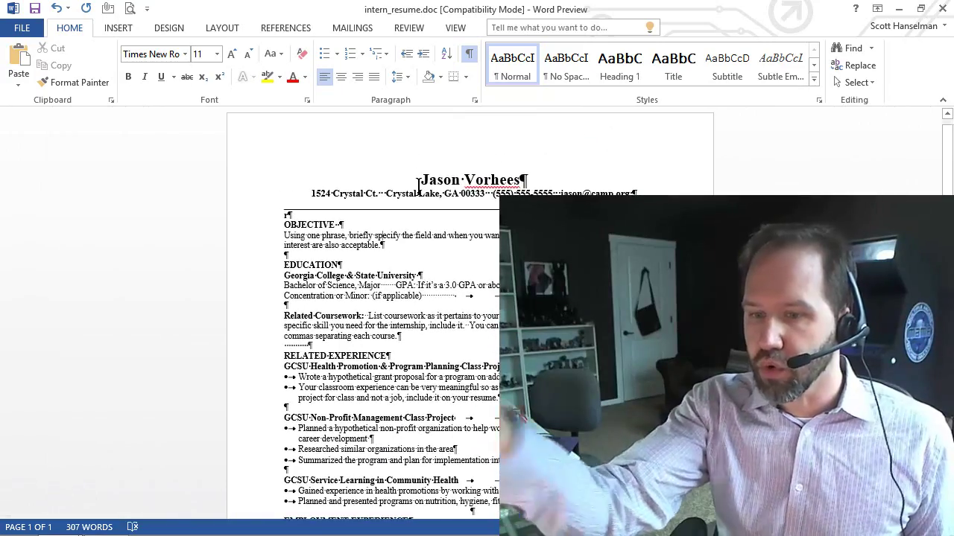
pyautogui.scroll(5, 418, 187)
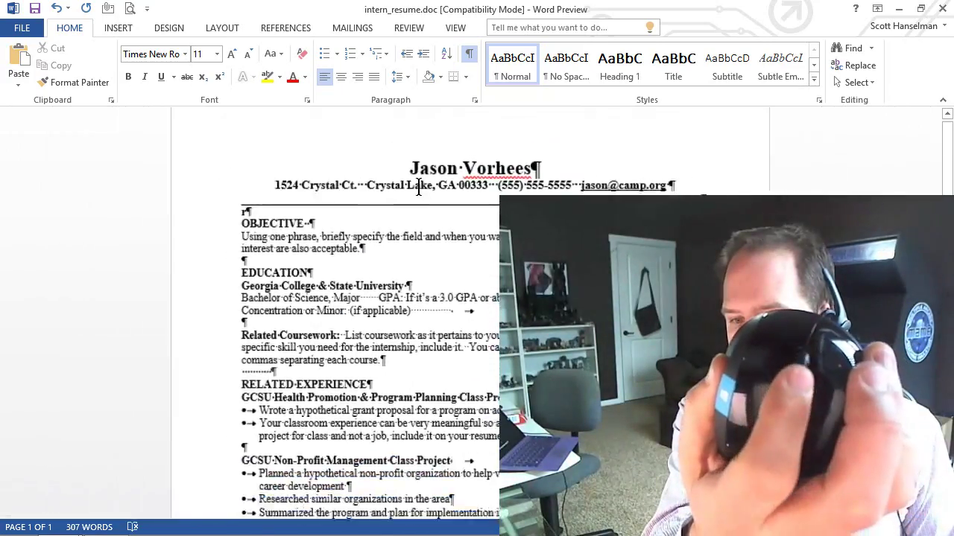
pyautogui.scroll(-2, 418, 186)
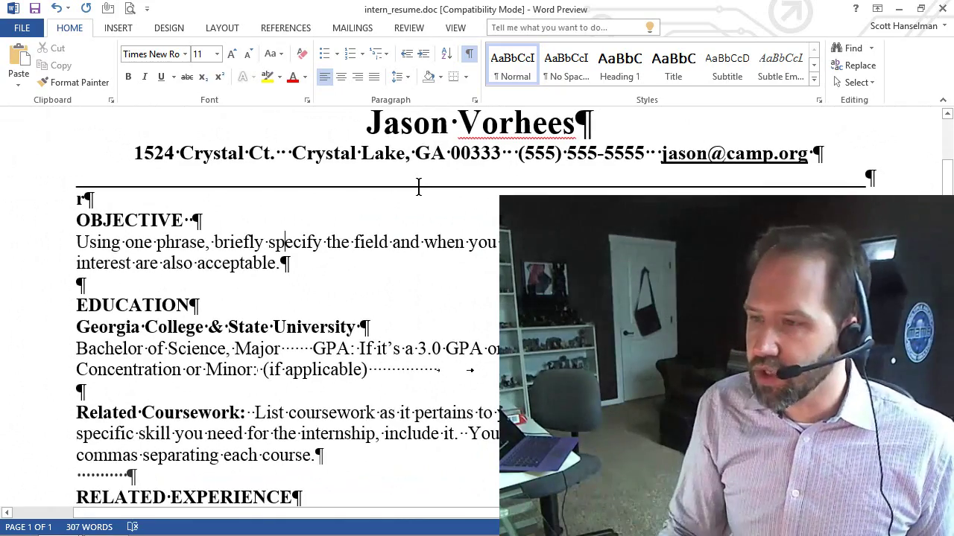
pyautogui.scroll(-4, 420, 193)
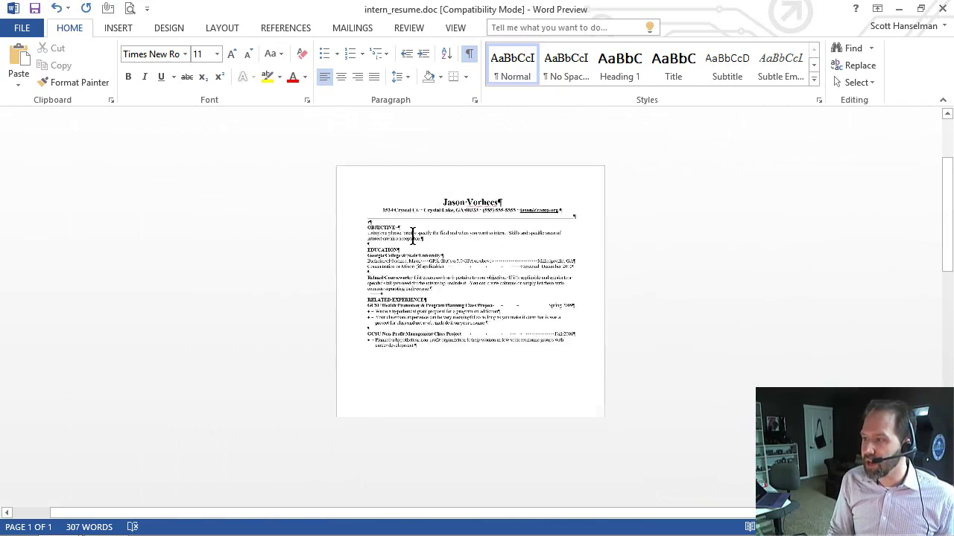
pyautogui.scroll(5, 411, 235)
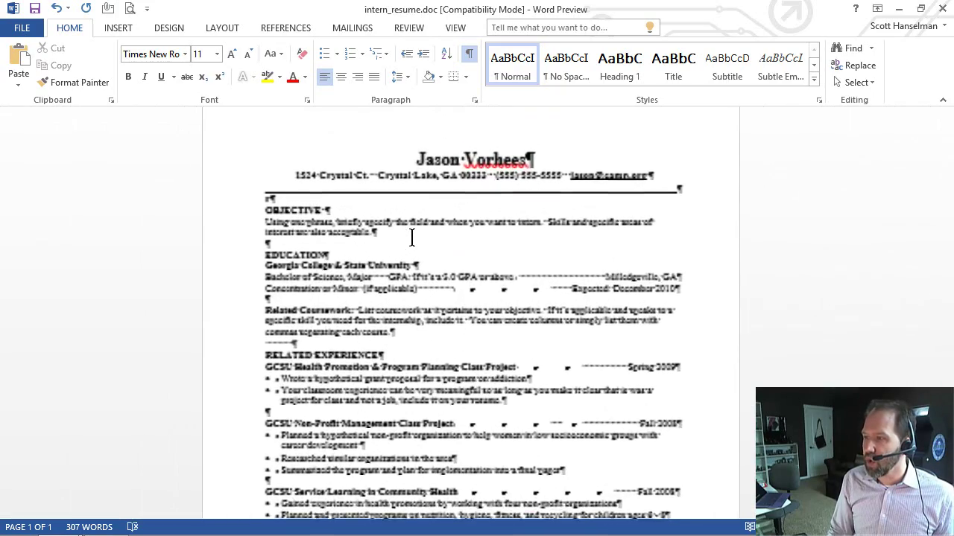
pyautogui.scroll(3, 412, 237)
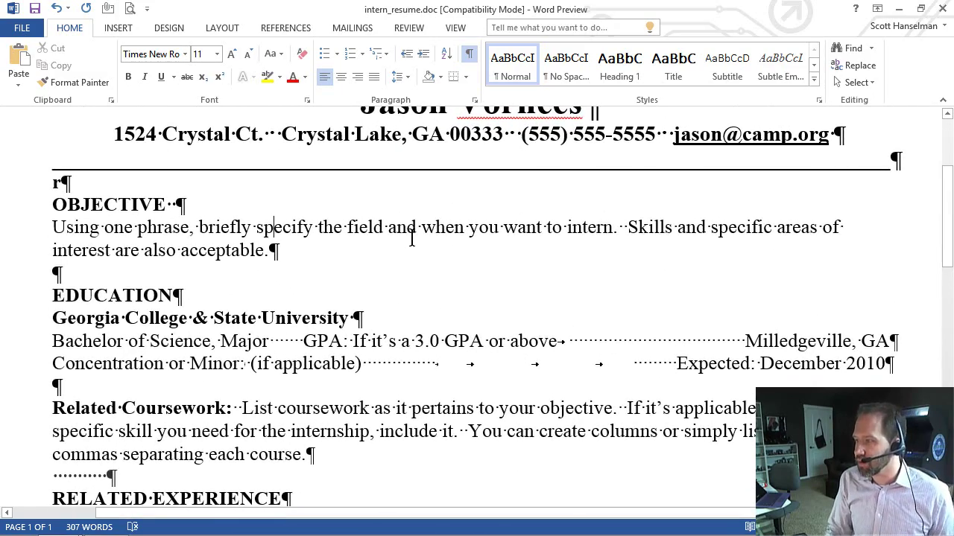
pyautogui.scroll(1, 412, 239)
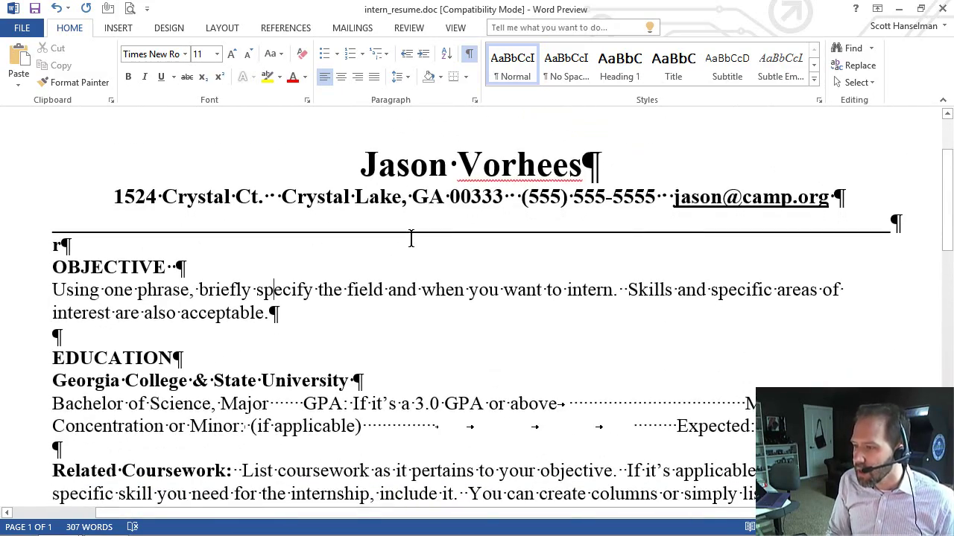
pyautogui.scroll(-1, 406, 242)
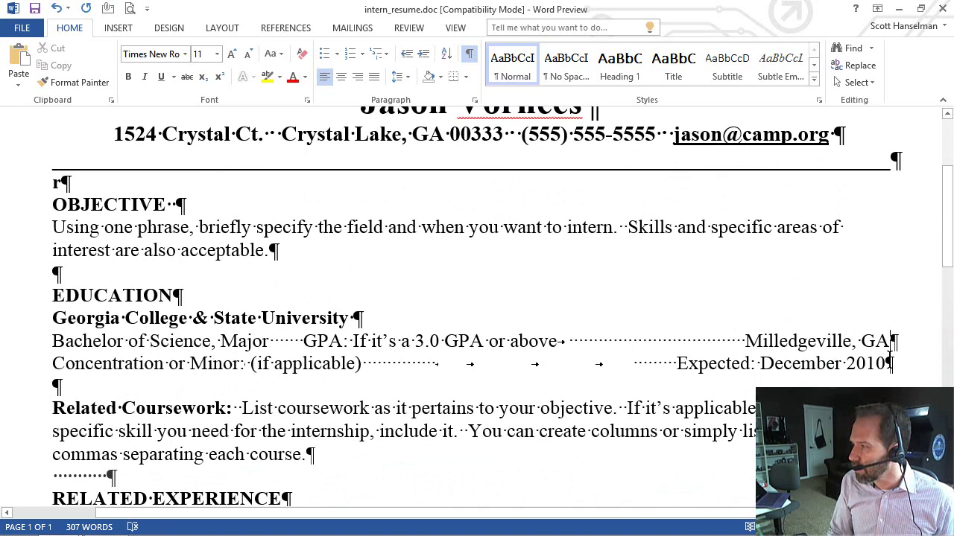
# - Delete the stray spaces after '(if applicable)' and before 'Expected'
pyautogui.moveTo(368, 367); pyautogui.dragTo(406, 363)
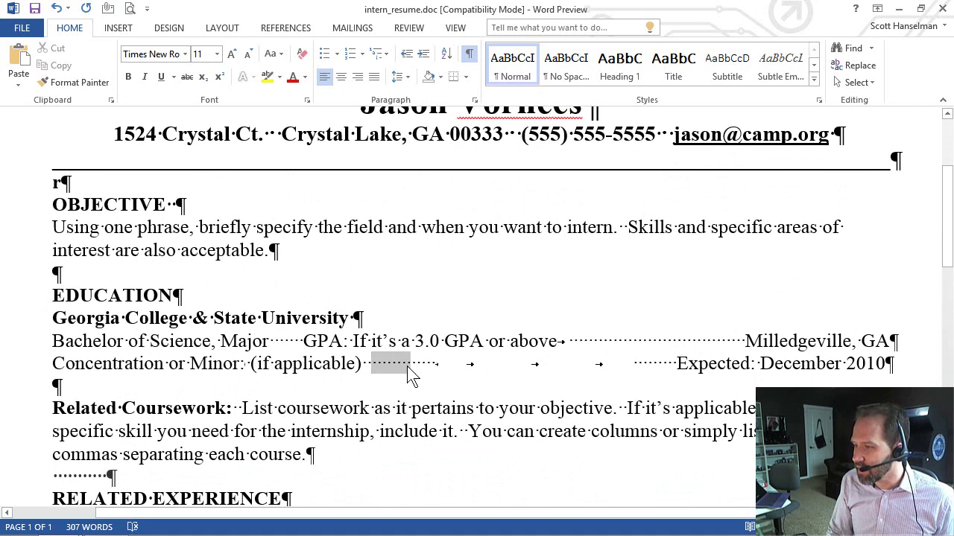
pyautogui.click(370, 363)
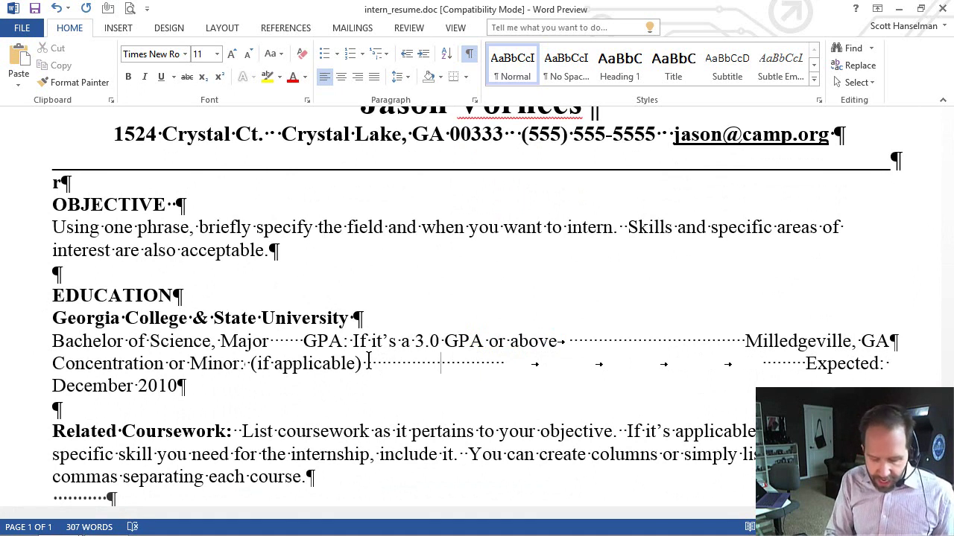
pyautogui.press('BackSpace')
pyautogui.press('BackSpace')
pyautogui.press('BackSpace')
pyautogui.press('BackSpace')
pyautogui.press('BackSpace')
pyautogui.press('BackSpace')
pyautogui.press('BackSpace')
pyautogui.press('BackSpace')
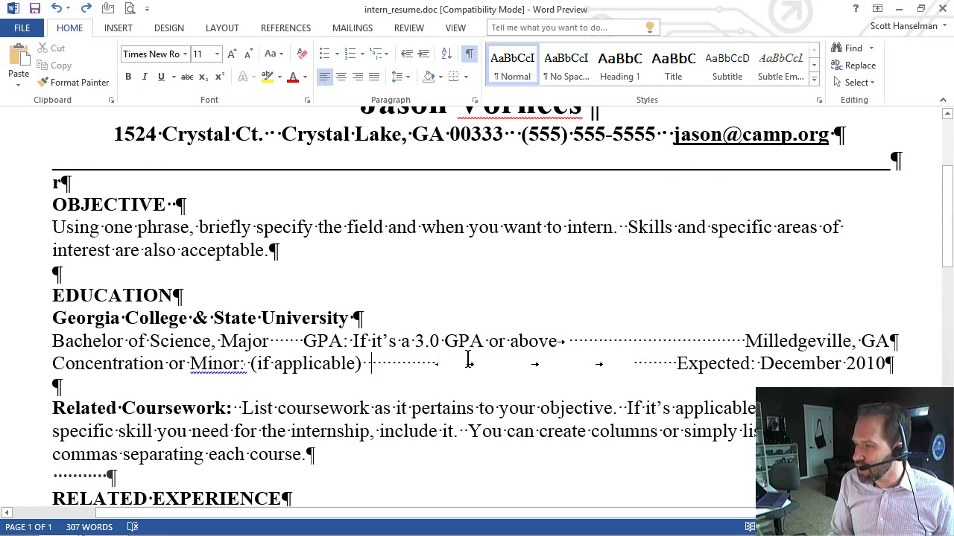
pyautogui.moveTo(468, 363); pyautogui.dragTo(564, 363)
pyautogui.click(653, 363)
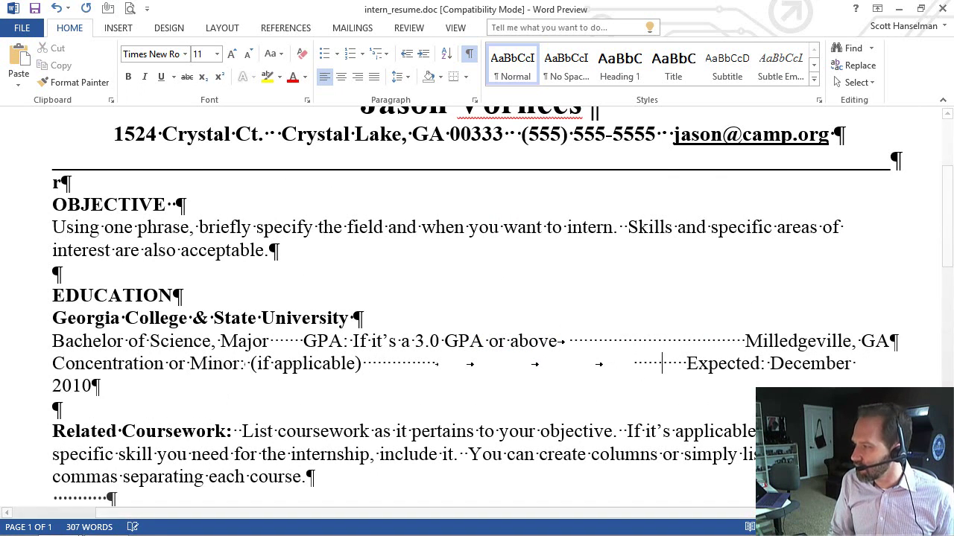
pyautogui.press('BackSpace')
pyautogui.press('BackSpace')
pyautogui.press('BackSpace')
pyautogui.press('BackSpace')
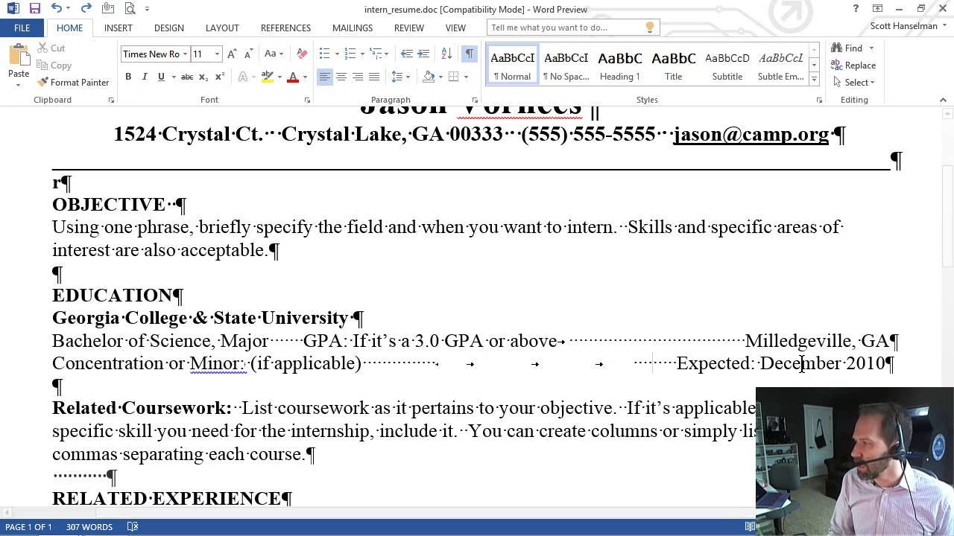
pyautogui.click(888, 346)
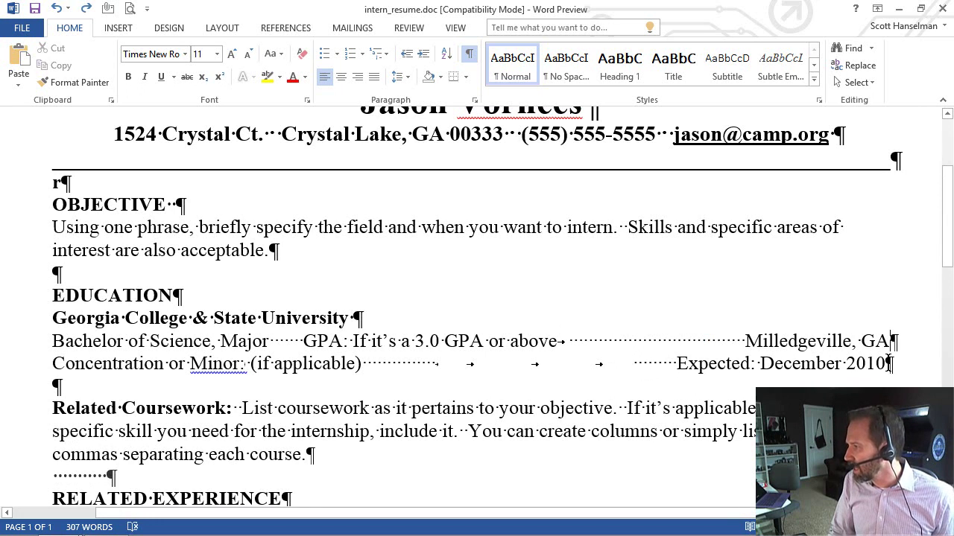
# - Try enlarging and bolding the Bachelor and Concentration lines, then revert to 11 pt regular
pyautogui.moveTo(34, 344); pyautogui.dragTo(34, 365)
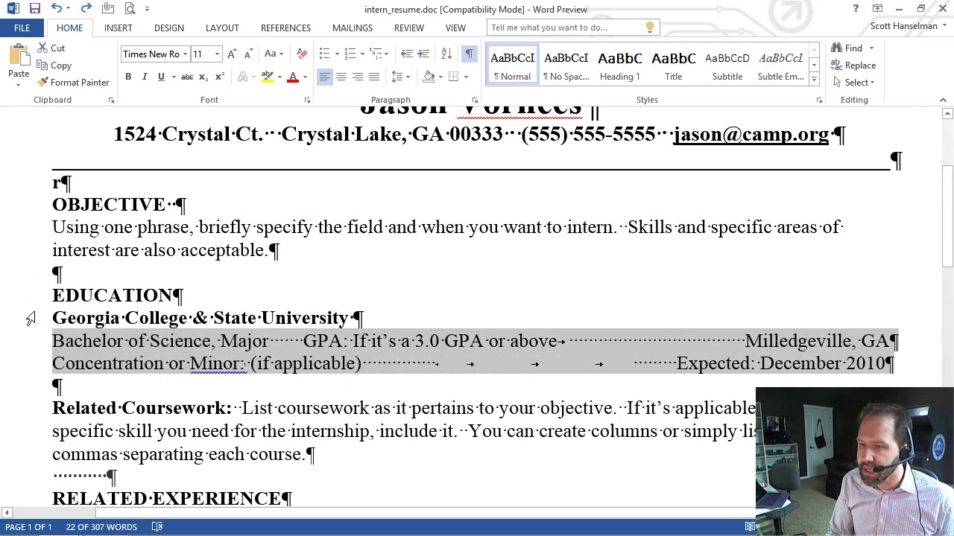
pyautogui.click(231, 54)
pyautogui.click(231, 55)
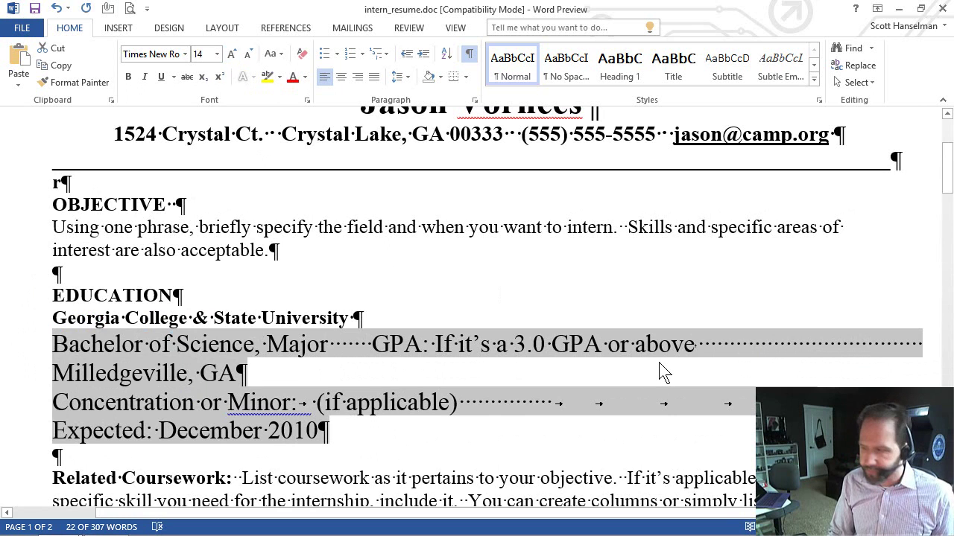
pyautogui.hotkey('ctrl', 'shift', ',')
pyautogui.hotkey('ctrl', 'shift', ',')
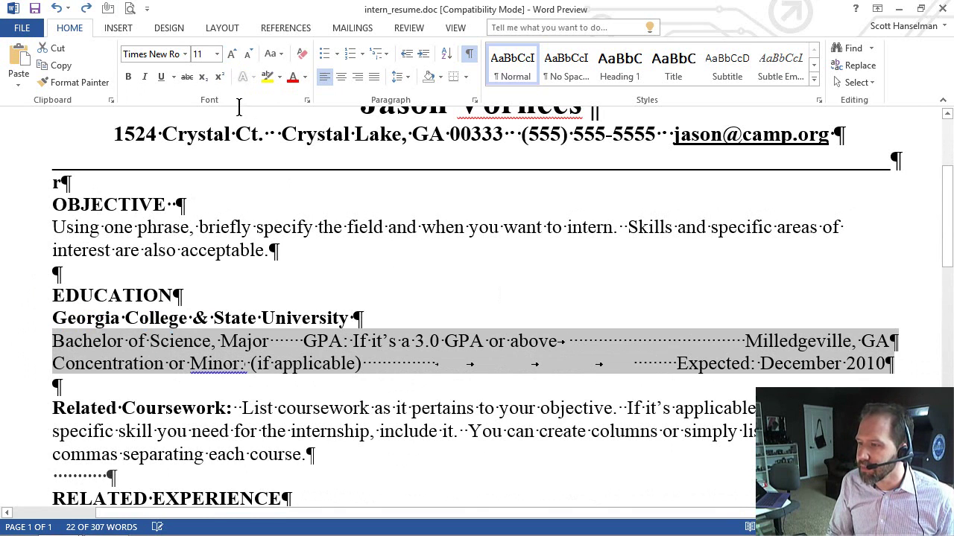
pyautogui.click(128, 78)
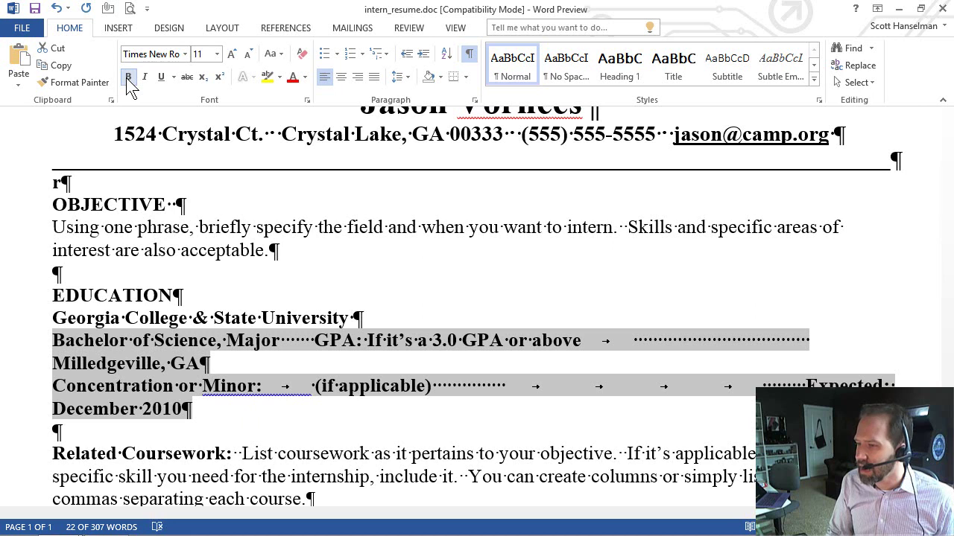
pyautogui.click(128, 79)
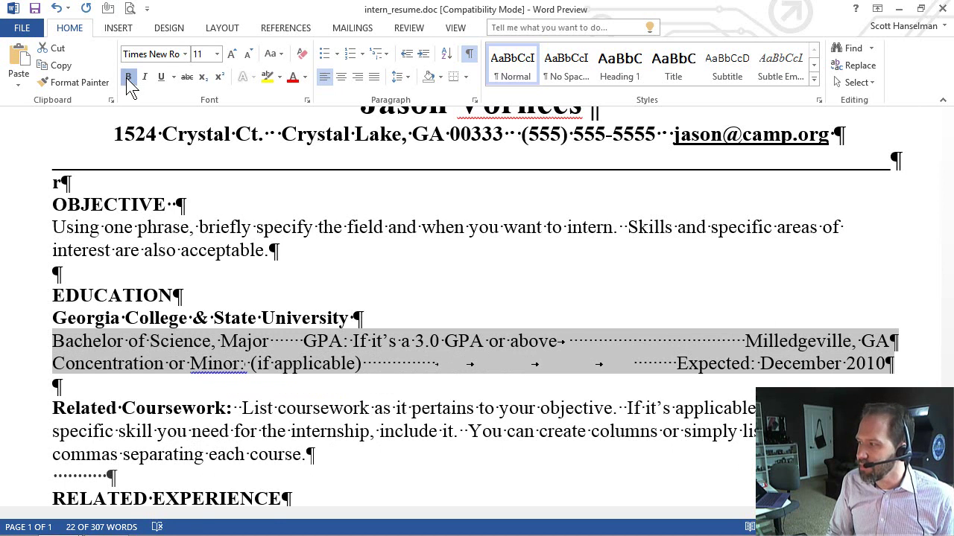
pyautogui.click(128, 79)
pyautogui.click(128, 79)
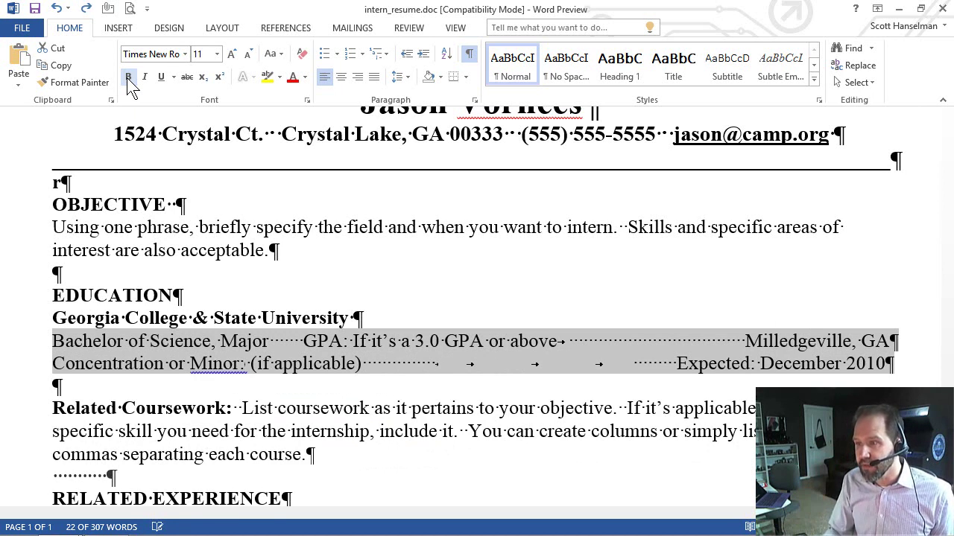
# - Reselect the Bachelor and Concentration lines and switch to the View tab
pyautogui.click(274, 345)
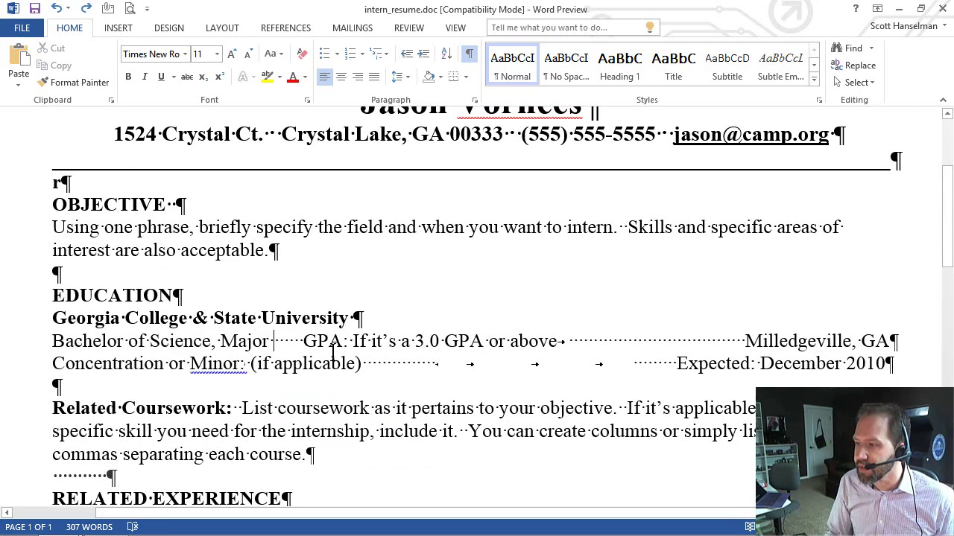
pyautogui.moveTo(24, 350); pyautogui.dragTo(24, 372)
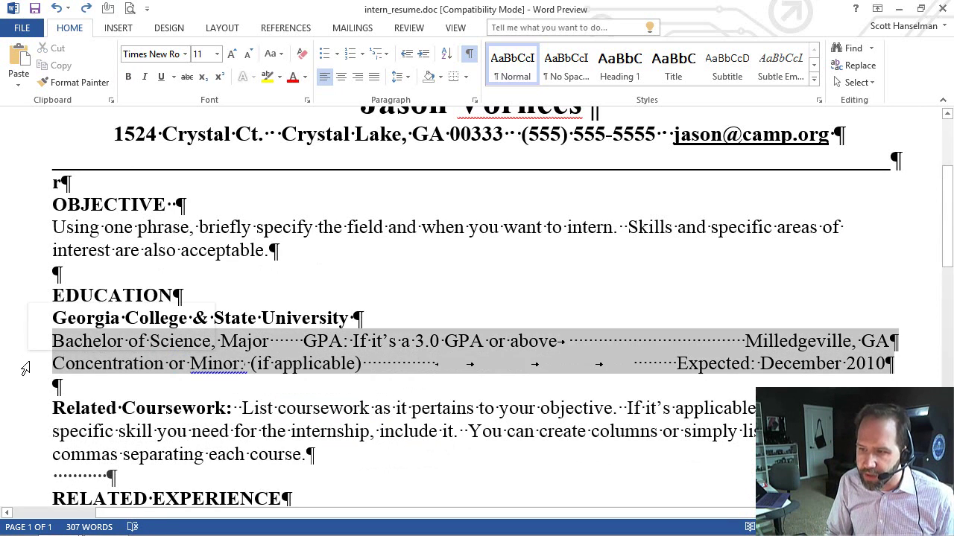
pyautogui.click(230, 361)
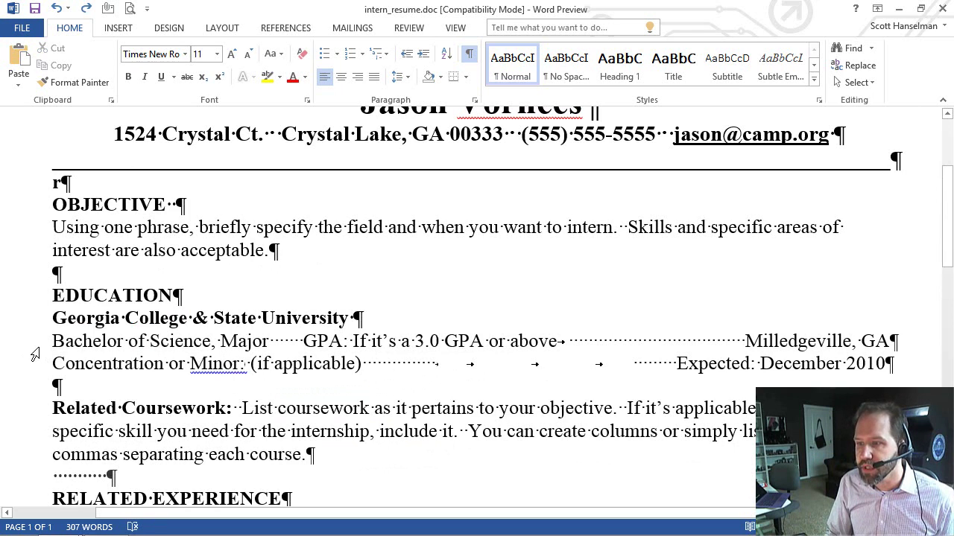
pyautogui.moveTo(35, 352); pyautogui.dragTo(31, 365)
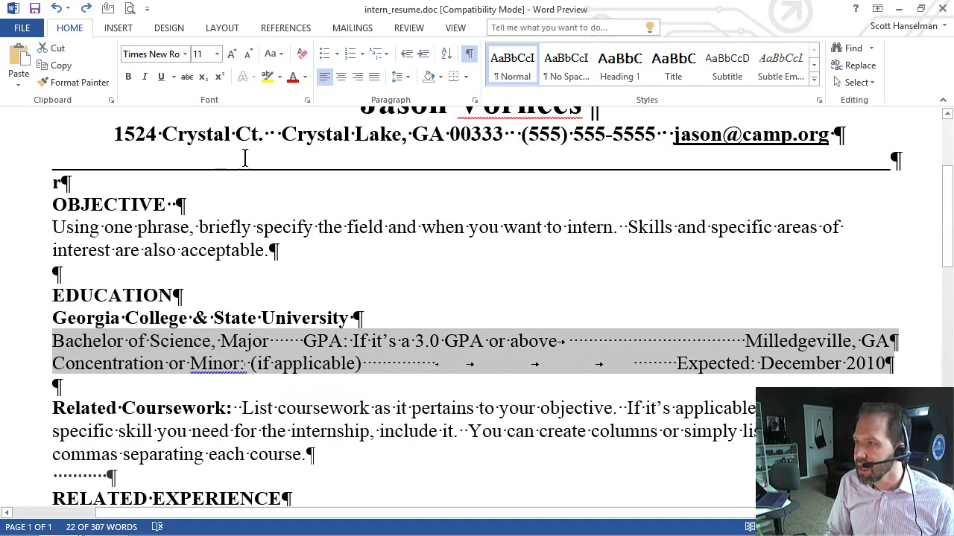
pyautogui.click(456, 27)
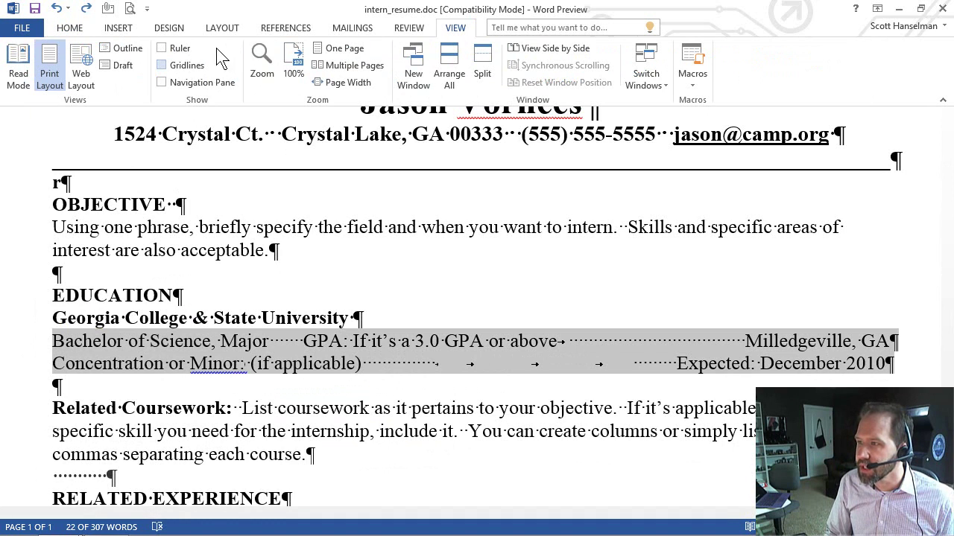
# - Show the ruler and select the Bachelor and Concentration lines
pyautogui.click(179, 57)
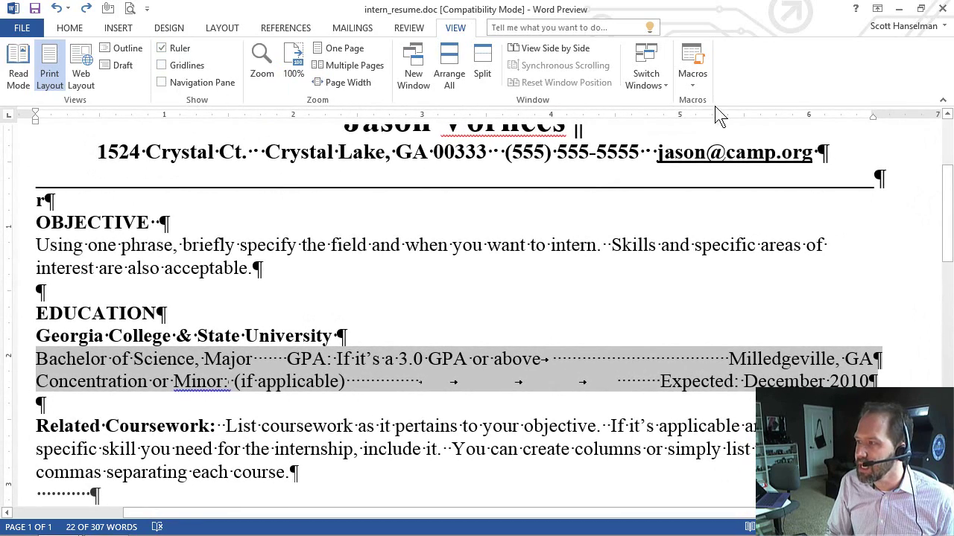
pyautogui.click(857, 360)
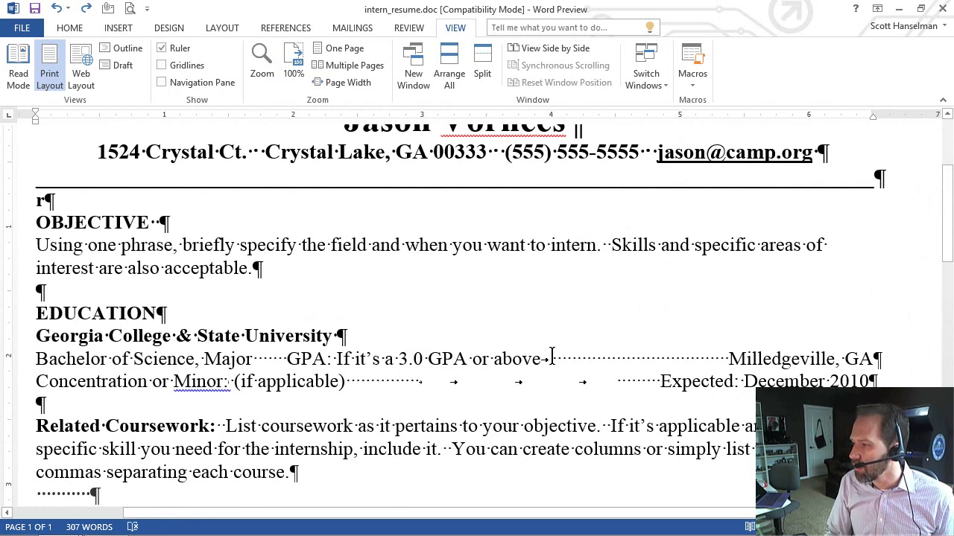
pyautogui.press('Tab')
pyautogui.press('Tab')
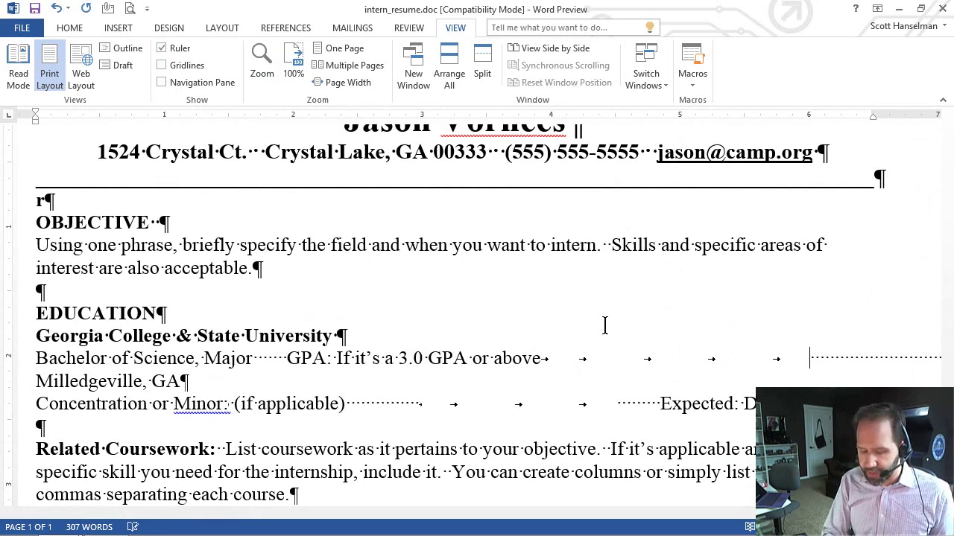
pyautogui.press('BackSpace')
pyautogui.press('BackSpace')
pyautogui.press('BackSpace')
pyautogui.press('BackSpace')
pyautogui.press('BackSpace')
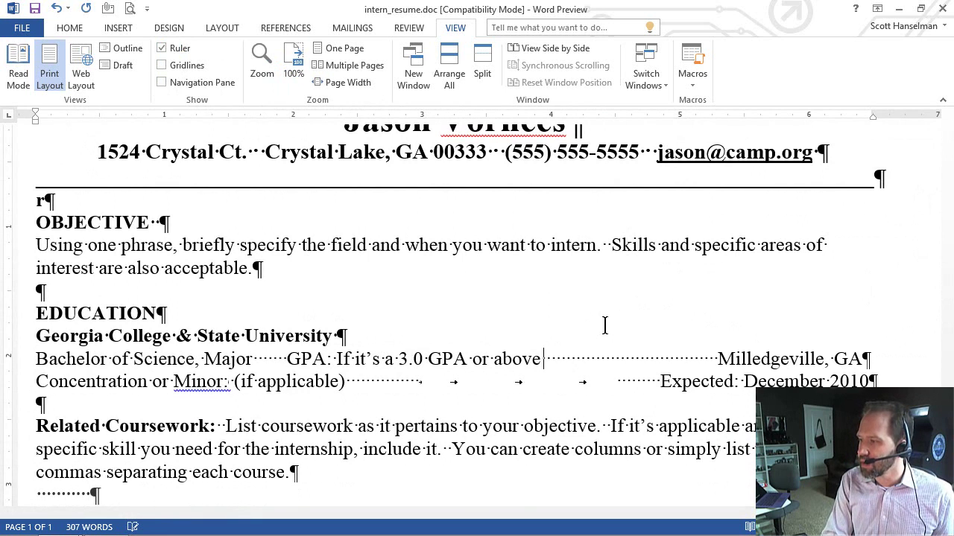
pyautogui.click(29, 359)
pyautogui.keyDown('shift'); pyautogui.click(28, 383); pyautogui.keyUp('shift')
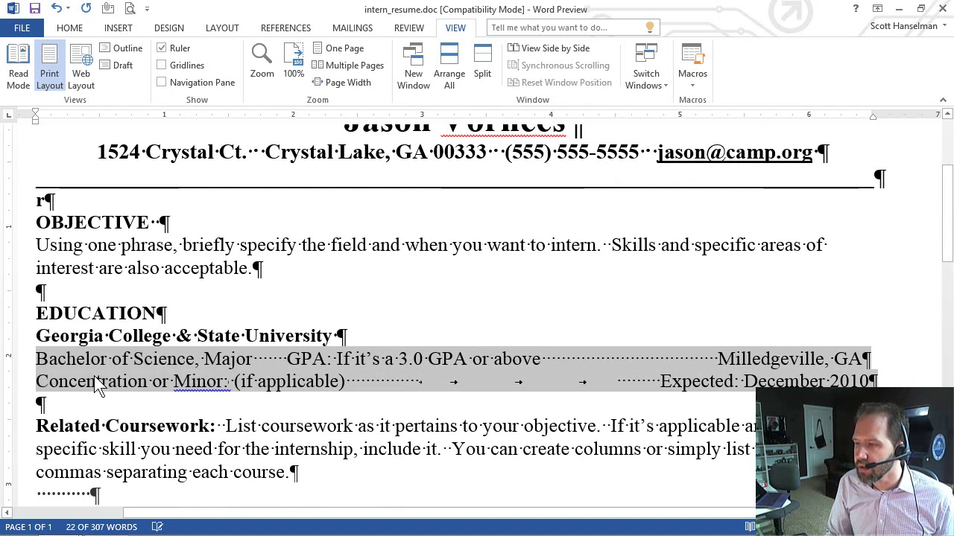
pyautogui.scroll(-1, 96, 374)
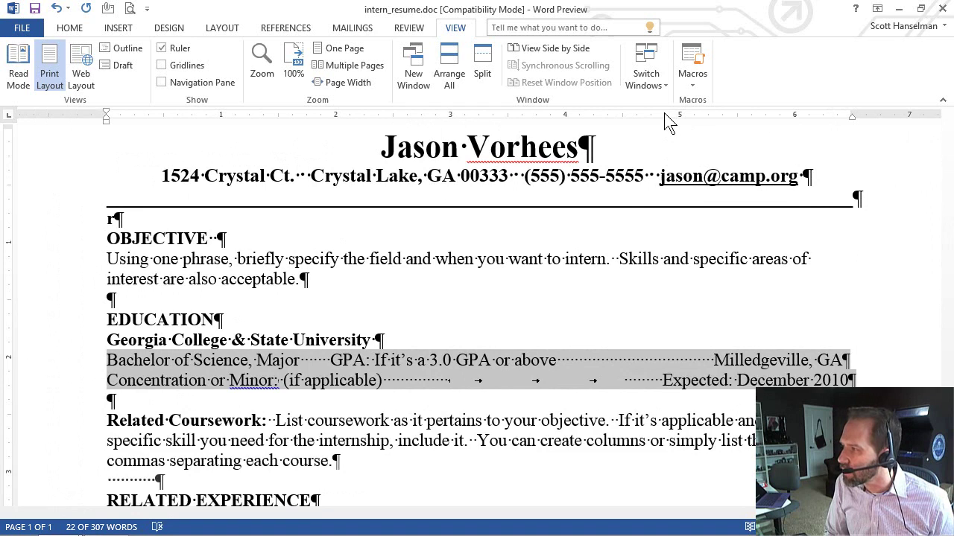
# - Add a tab stop near 5 inches and drag the right tab stop slightly further right
pyautogui.click(688, 116)
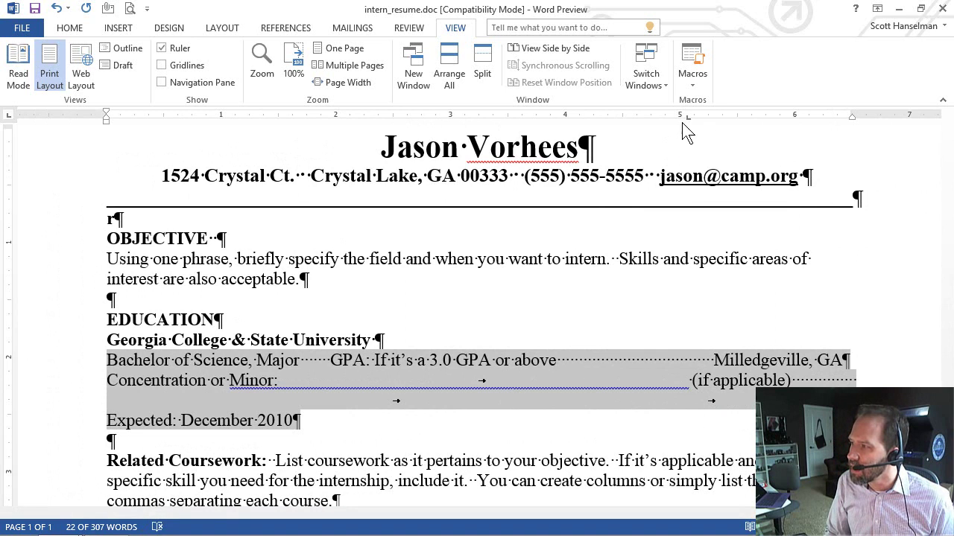
pyautogui.click(9, 120)
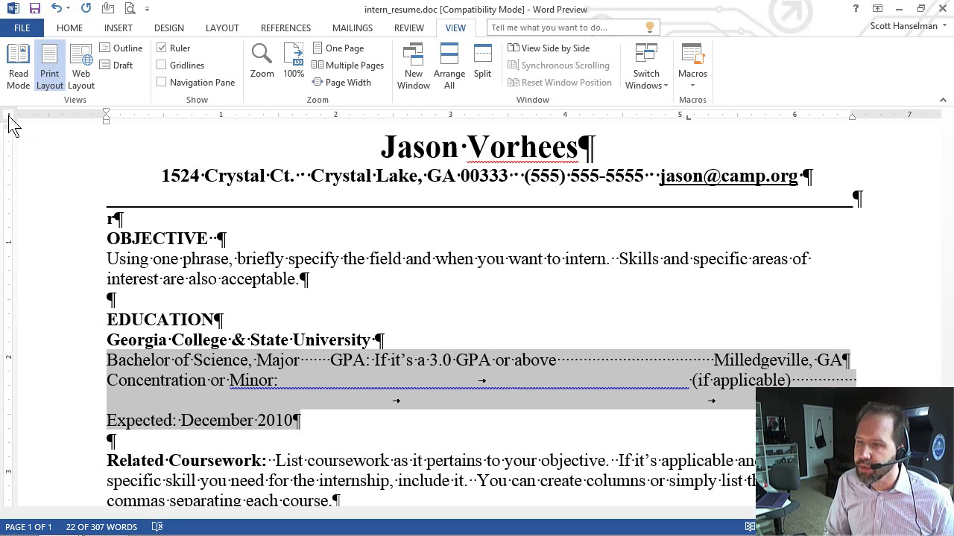
pyautogui.click(9, 118)
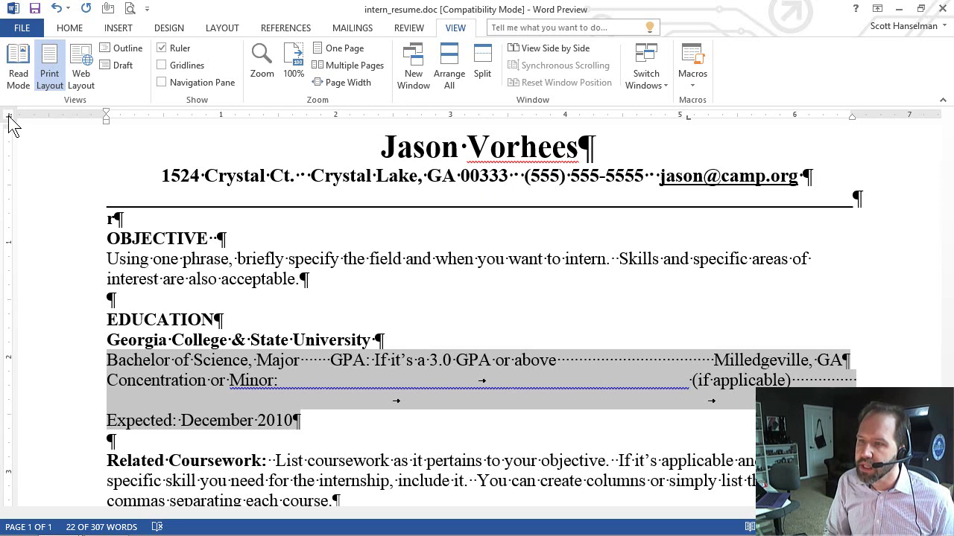
pyautogui.click(9, 117)
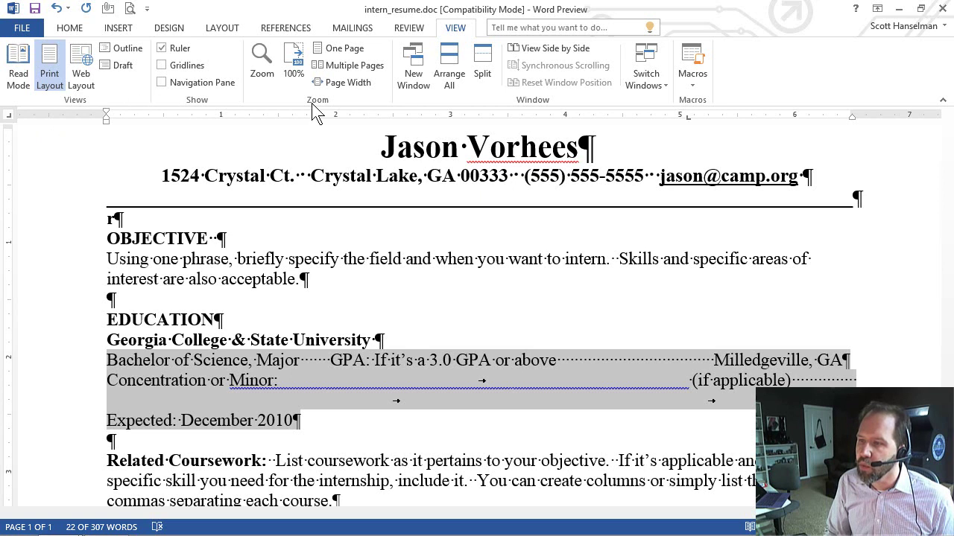
pyautogui.click(687, 118)
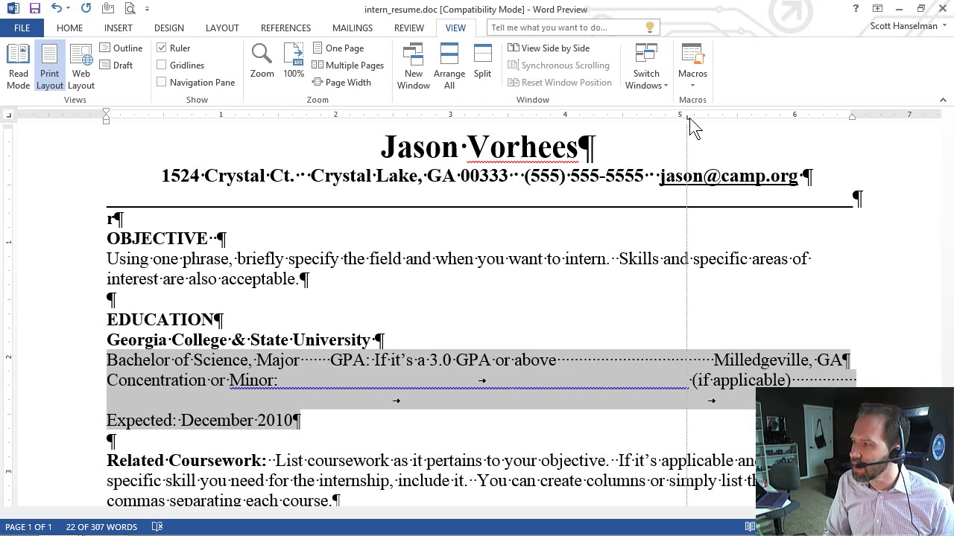
pyautogui.moveTo(689, 121)
pyautogui.mouseDown()
pyautogui.moveTo(690, 149)
pyautogui.moveTo(696, 126)
pyautogui.moveTo(696, 138)
pyautogui.mouseUp()
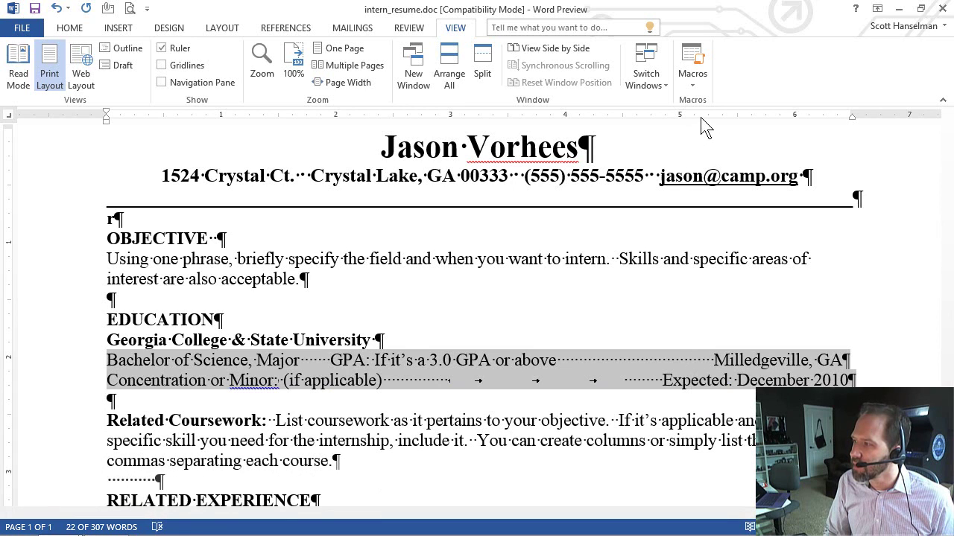
pyautogui.click(701, 118)
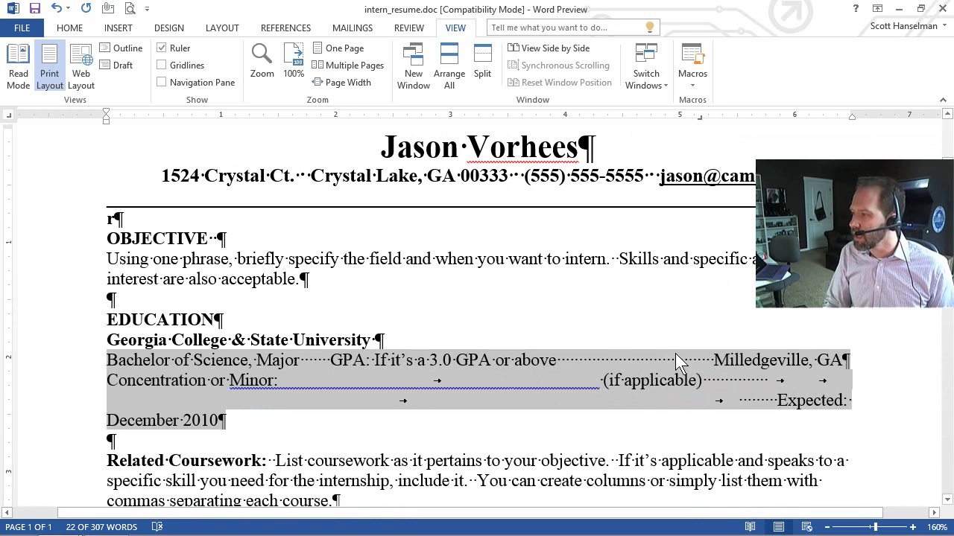
# - Replace the spaces between 'above' and Milledgeville with a single tab
pyautogui.click(604, 361)
pyautogui.moveTo(562, 360); pyautogui.dragTo(714, 361)
pyautogui.press('Delete')
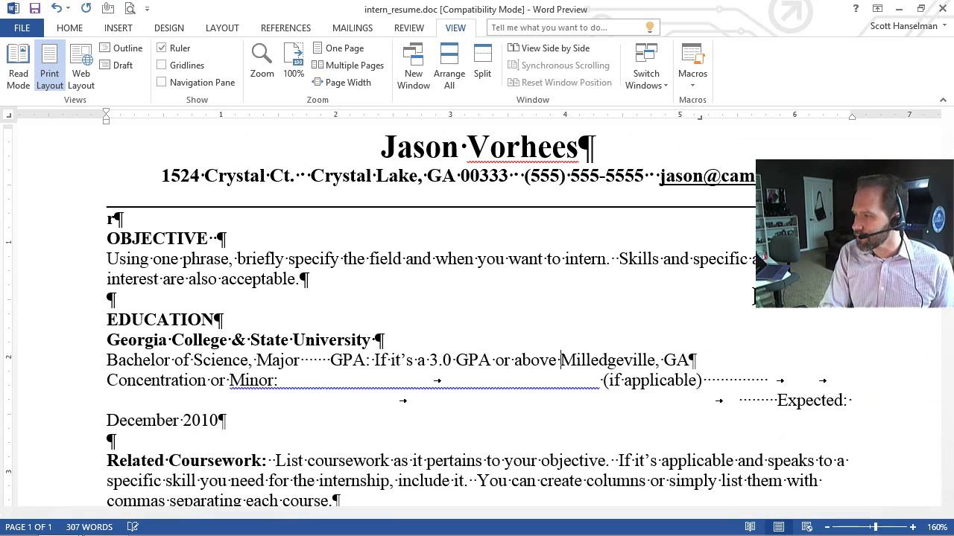
pyautogui.press('Tab')
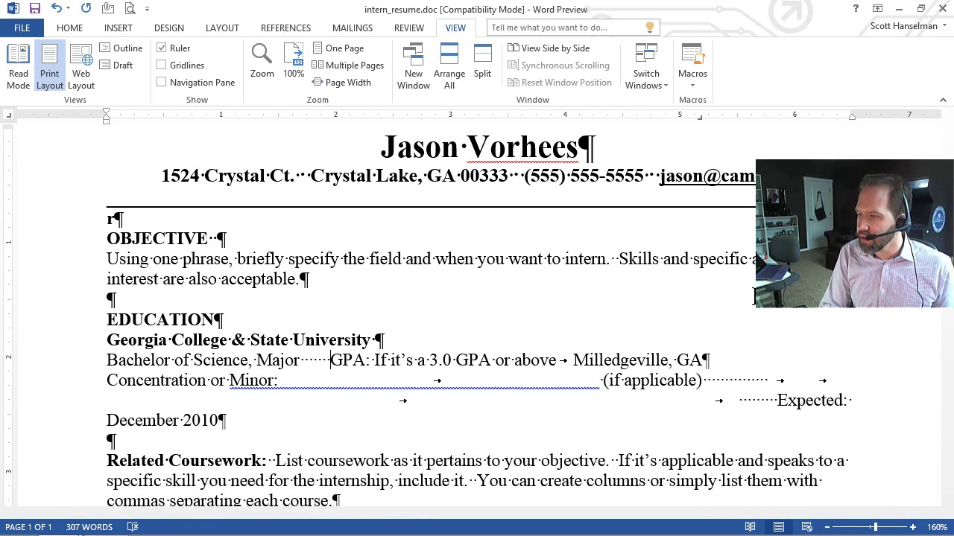
# - Remove the spaces between Major and GPA, then bring up the Tabs dialog
pyautogui.hotkey('ctrl', 'shift', 'Left')
pyautogui.hotkey('shift', 'Right')
pyautogui.hotkey('shift', 'Right')
pyautogui.hotkey('shift', 'Right')
pyautogui.hotkey('shift', 'Right')
pyautogui.hotkey('shift', 'Right')
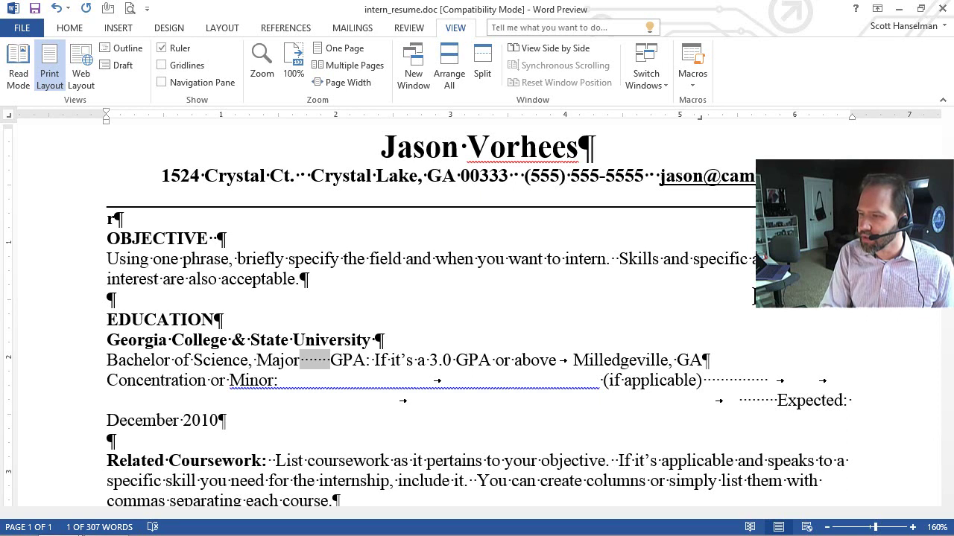
pyautogui.press('Tab')
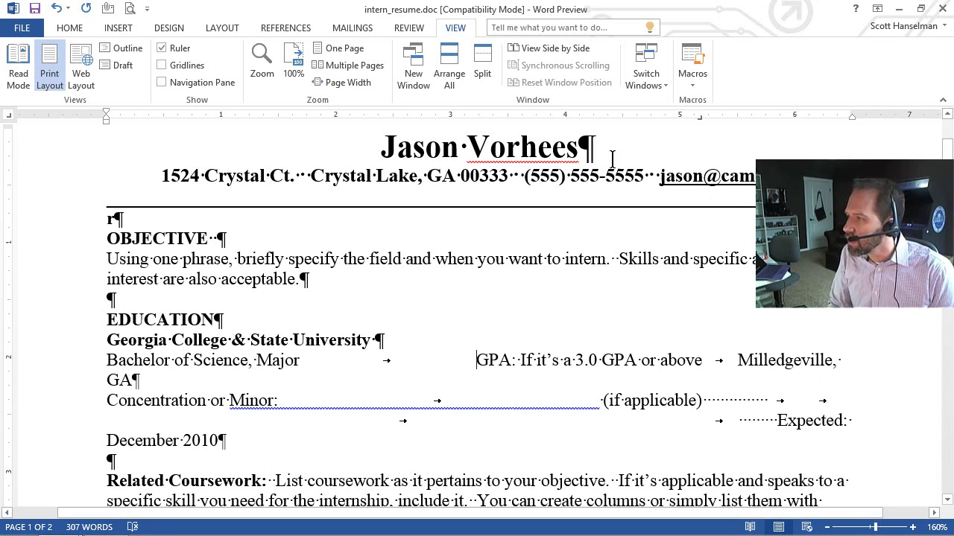
pyautogui.press('BackSpace')
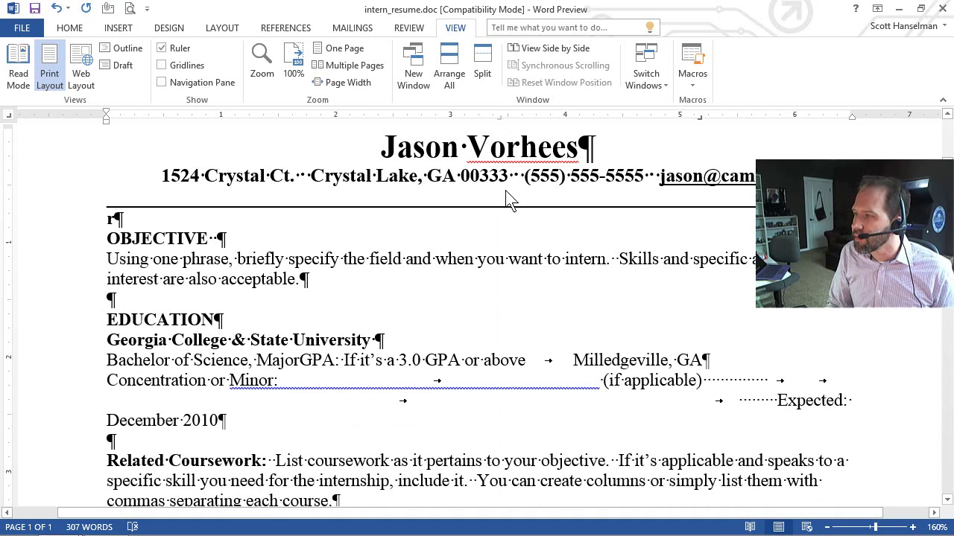
pyautogui.press('Tab')
pyautogui.press('BackSpace')
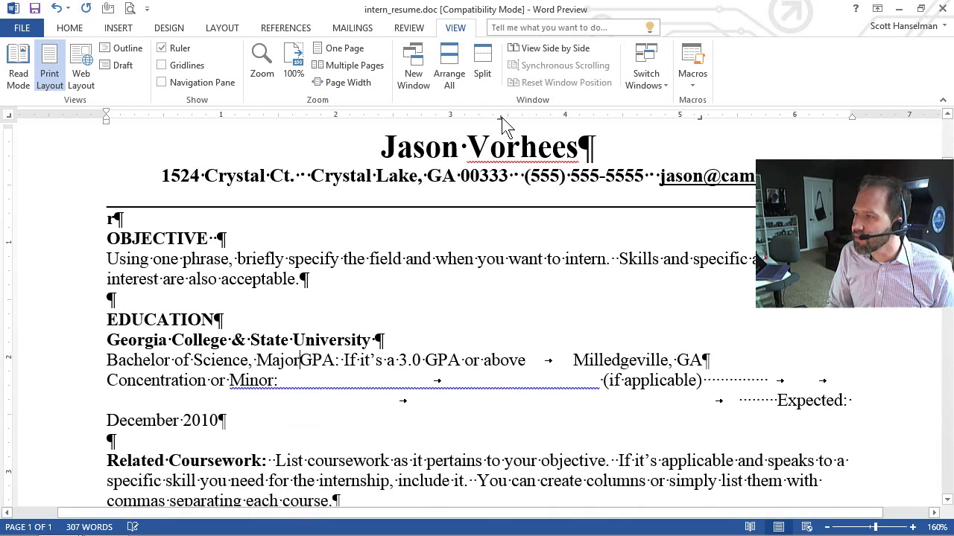
pyautogui.doubleClick(501, 118)
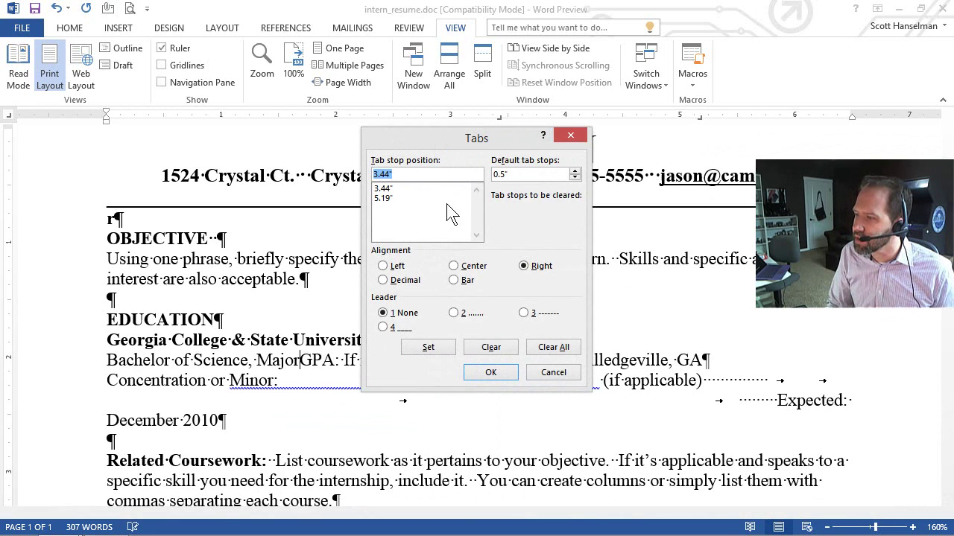
# - Set the 3.44" tab stop's alignment to Center and confirm the Tabs dialog
pyautogui.click(453, 266)
pyautogui.click(422, 189)
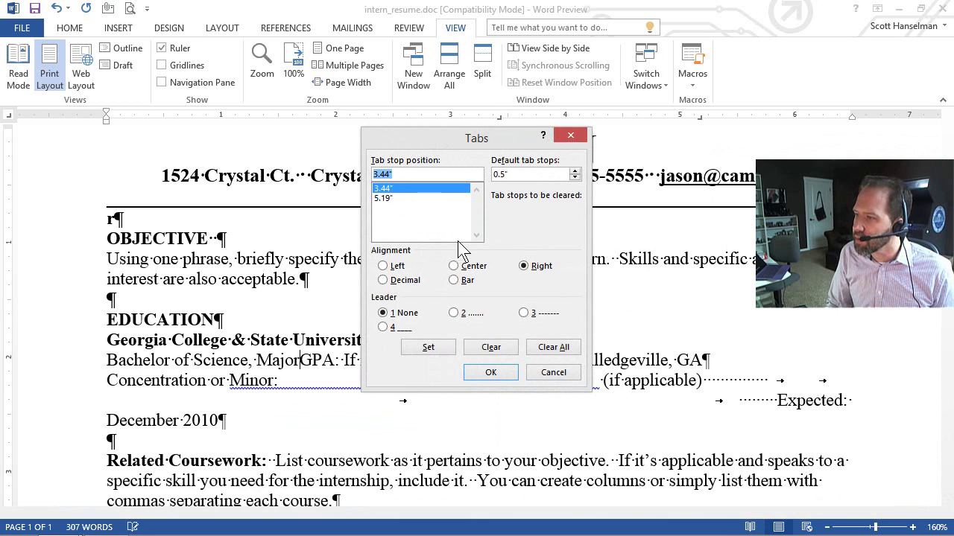
pyautogui.click(457, 267)
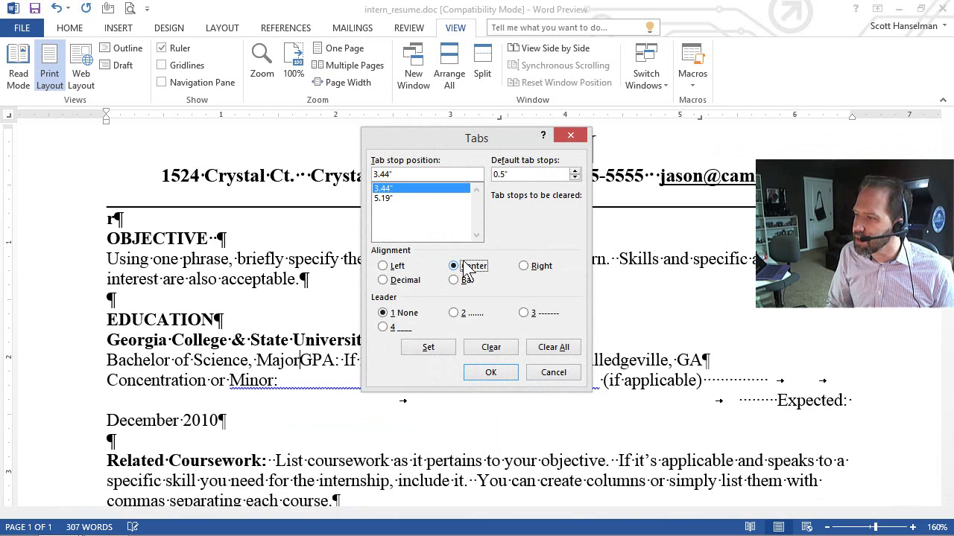
pyautogui.click(429, 347)
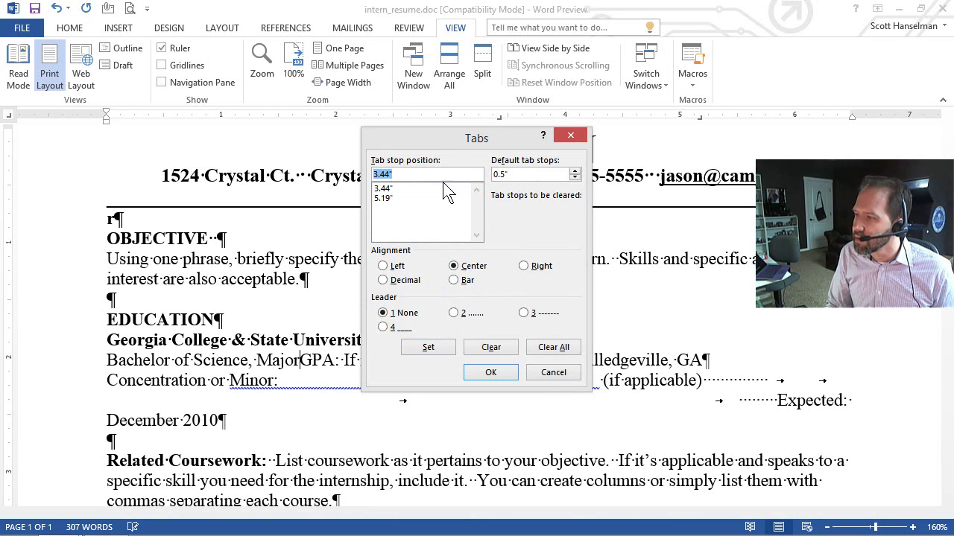
pyautogui.click(491, 371)
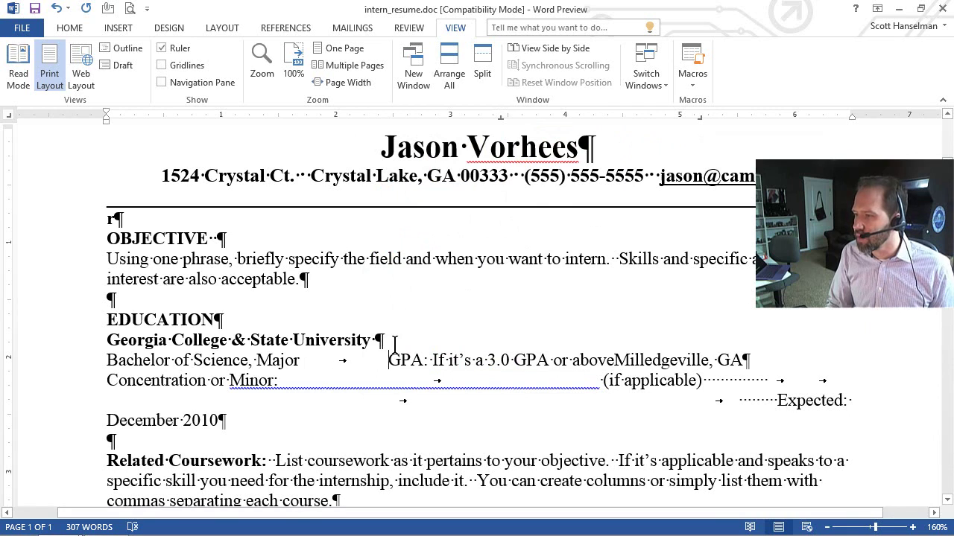
# - Drag the right tab stop out to the right margin so Milledgeville, GA sits flush right
pyautogui.click(614, 357)
pyautogui.press('Tab')
pyautogui.press('Tab')
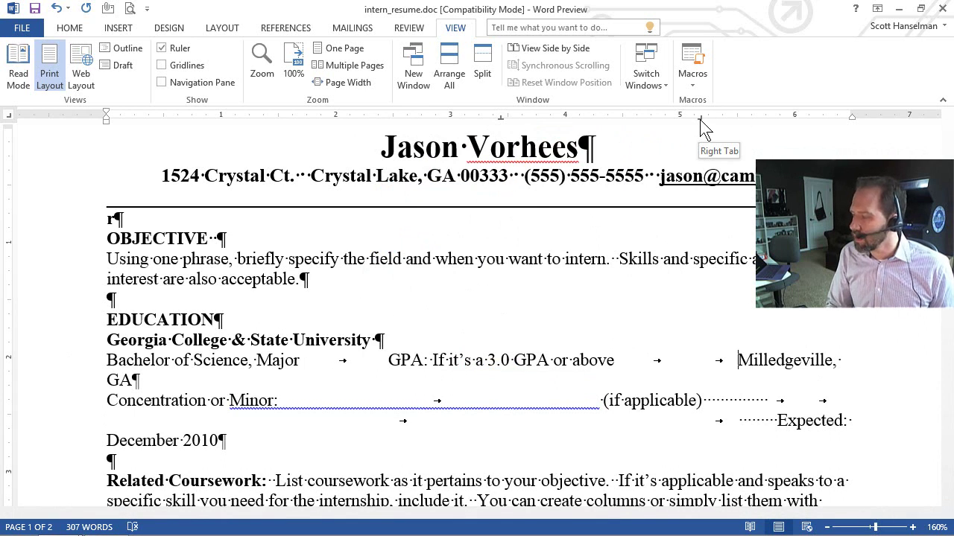
pyautogui.hotkey('ctrl', 'z')
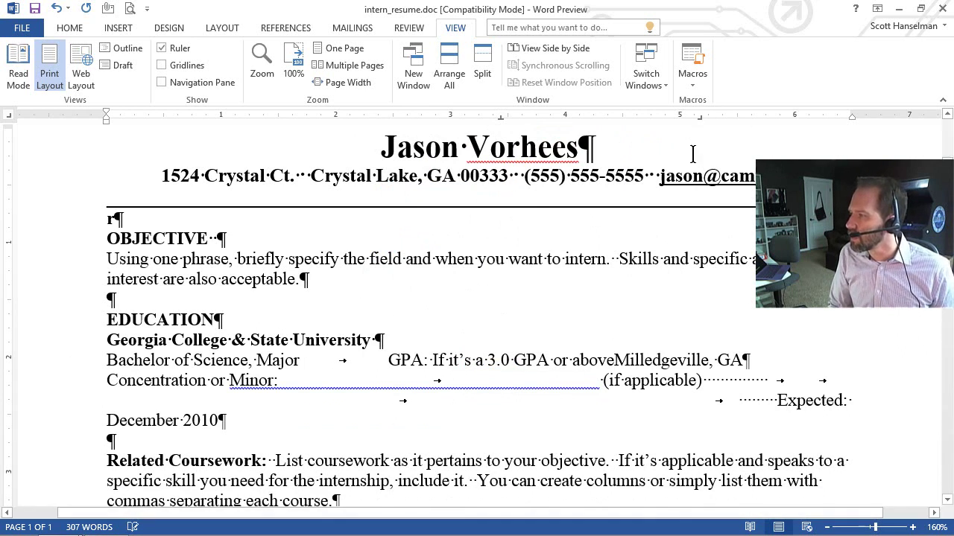
pyautogui.moveTo(702, 117); pyautogui.dragTo(856, 128)
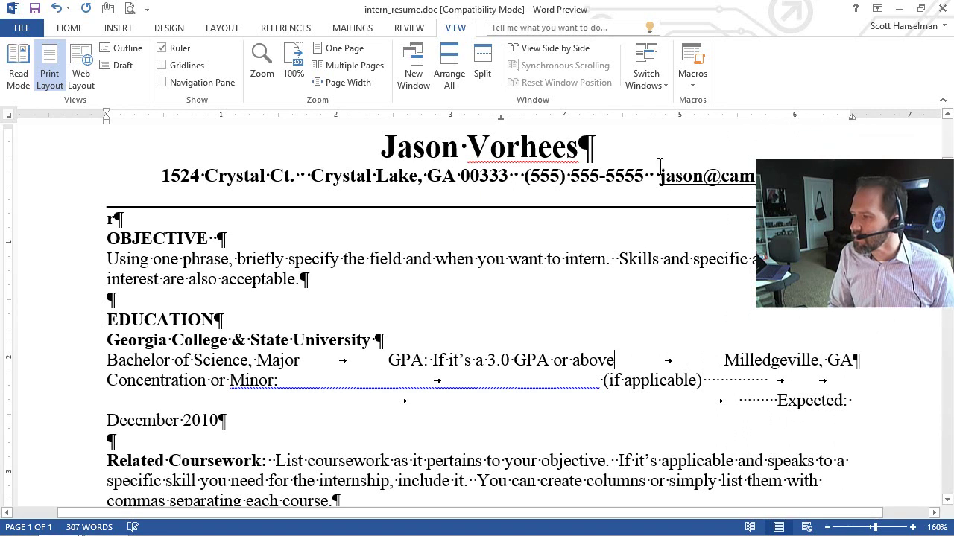
# - Nudge the center tab stop near 3.44" so the GPA text sits centred
pyautogui.doubleClick(352, 360)
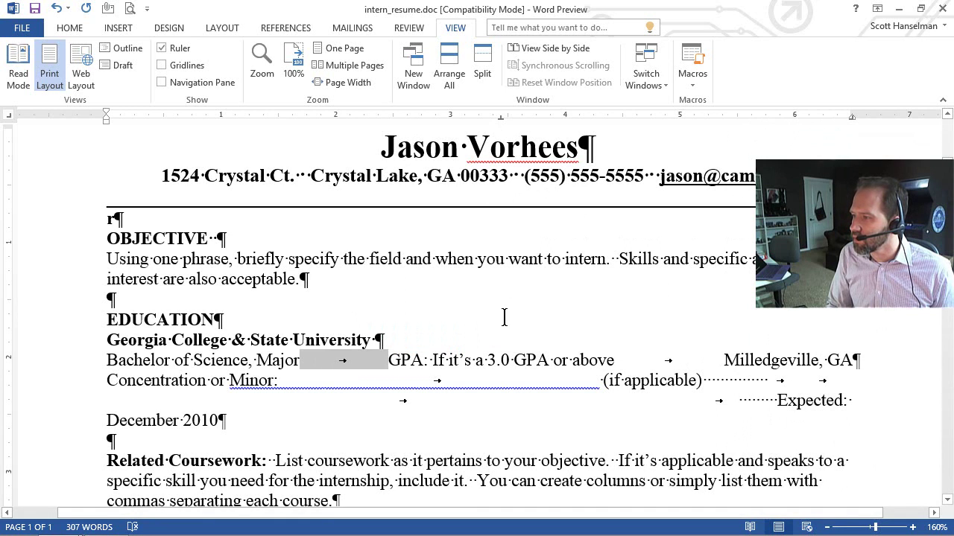
pyautogui.click(501, 357)
pyautogui.moveTo(504, 118)
pyautogui.mouseDown()
pyautogui.moveTo(561, 119)
pyautogui.moveTo(434, 122)
pyautogui.moveTo(603, 134)
pyautogui.moveTo(477, 123)
pyautogui.moveTo(505, 120)
pyautogui.mouseUp()
pyautogui.moveTo(504, 120); pyautogui.dragTo(502, 120)
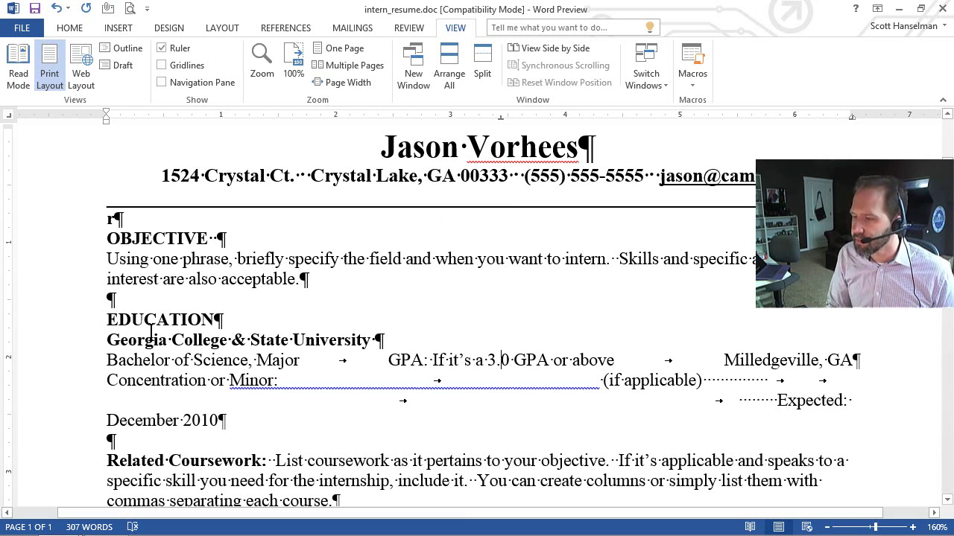
# - Replace the 3.44" centre tab with a 3.5" stop, keeping 6.5", then select the education lines
pyautogui.doubleClick(501, 118)
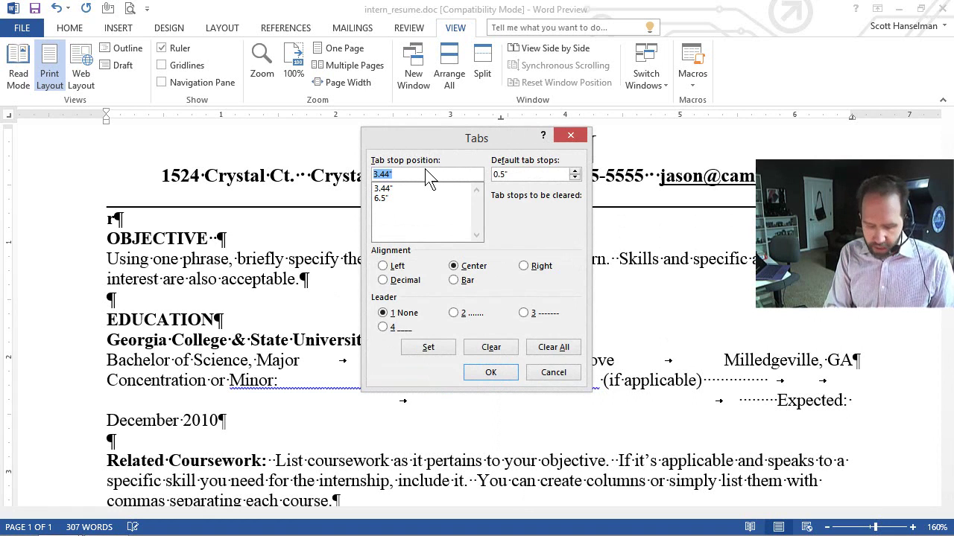
pyautogui.write('3,5')
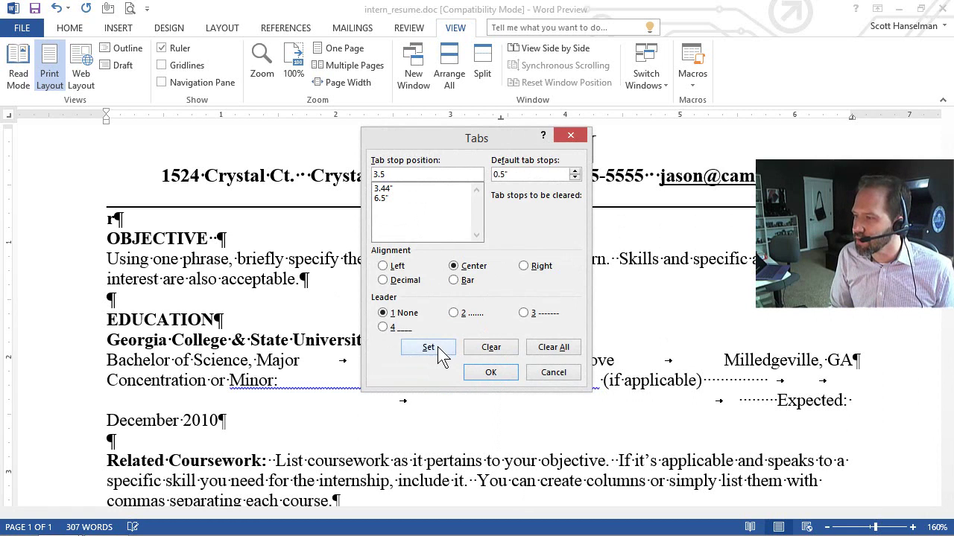
pyautogui.click(428, 347)
pyautogui.click(395, 188)
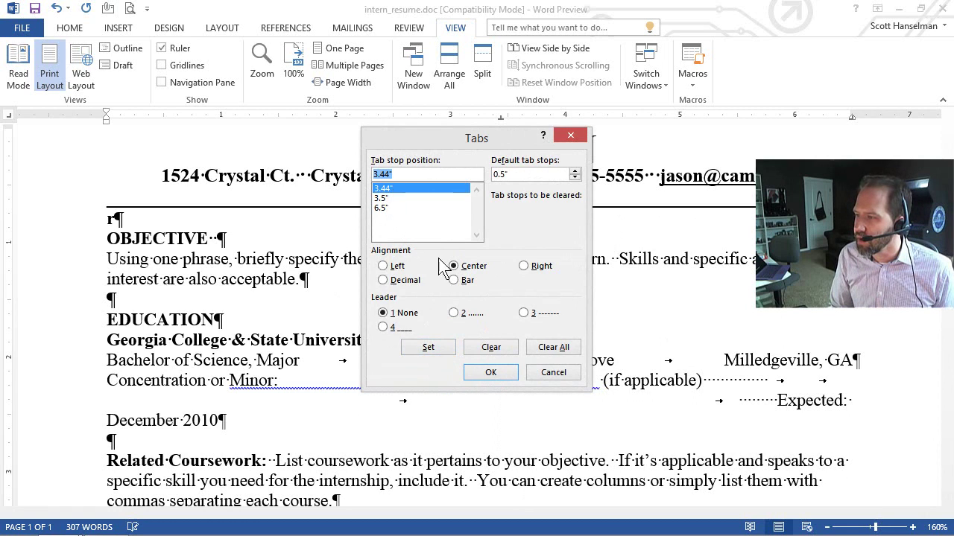
pyautogui.click(508, 356)
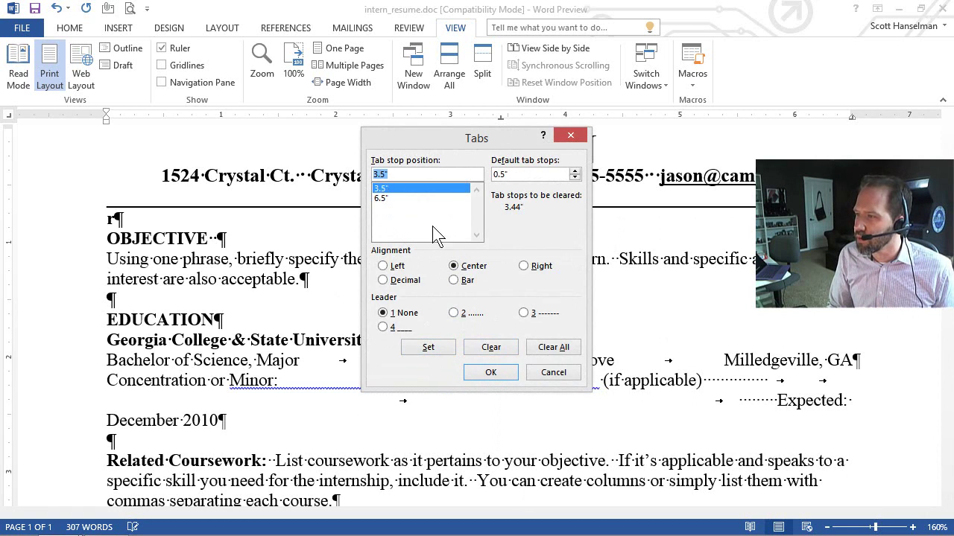
pyautogui.click(387, 197)
pyautogui.click(502, 374)
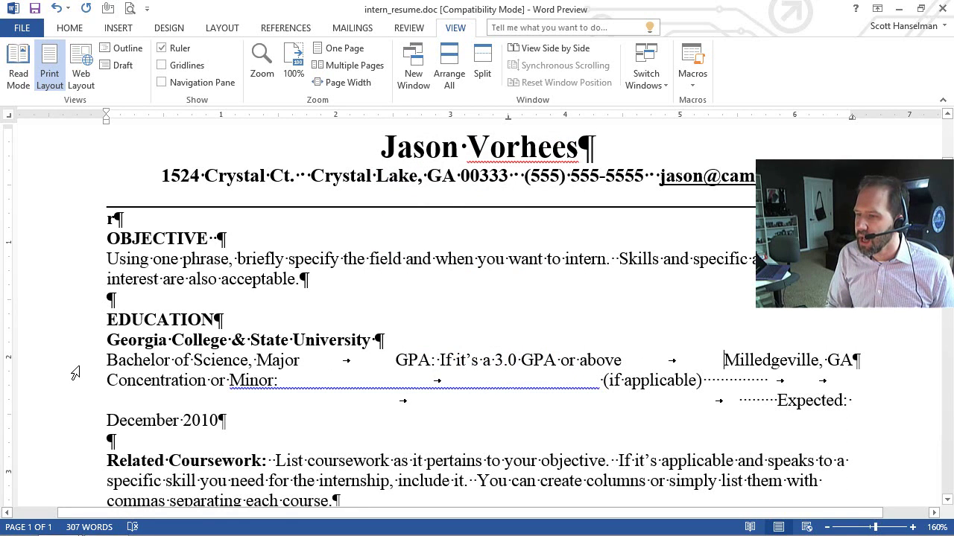
pyautogui.moveTo(76, 372); pyautogui.dragTo(71, 422)
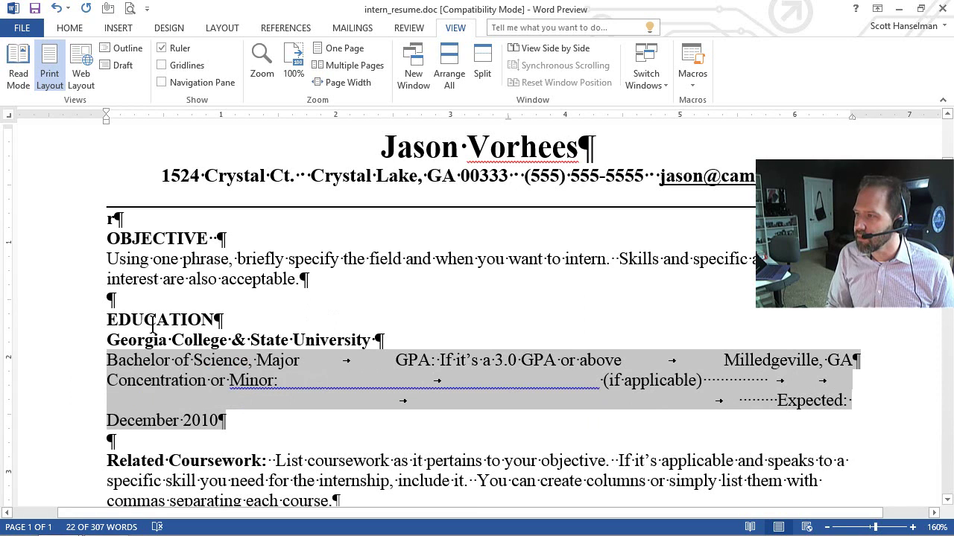
# - In Tabs, clear the 3.44" stop, centre the 3.5" stop, and add a right stop at 6.5"
pyautogui.doubleClick(504, 117)
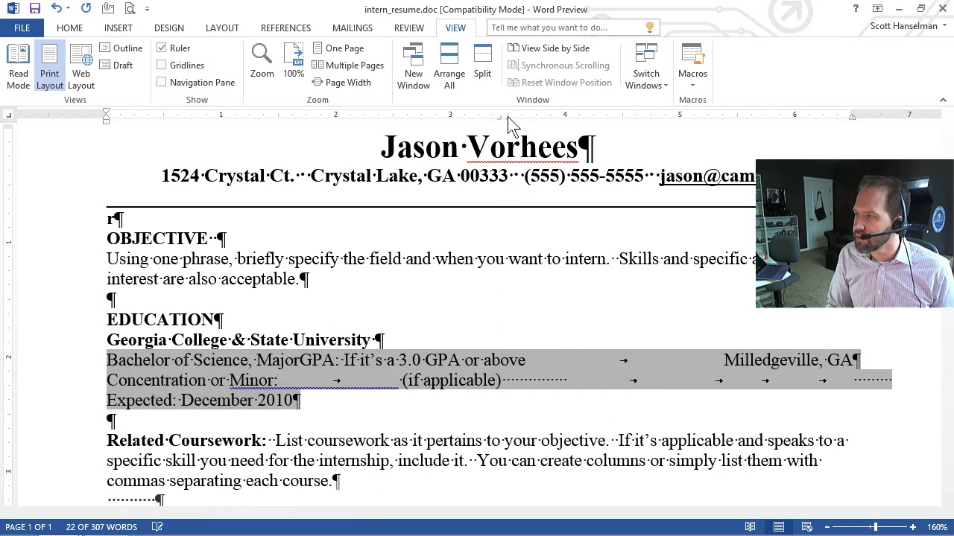
pyautogui.click(387, 189)
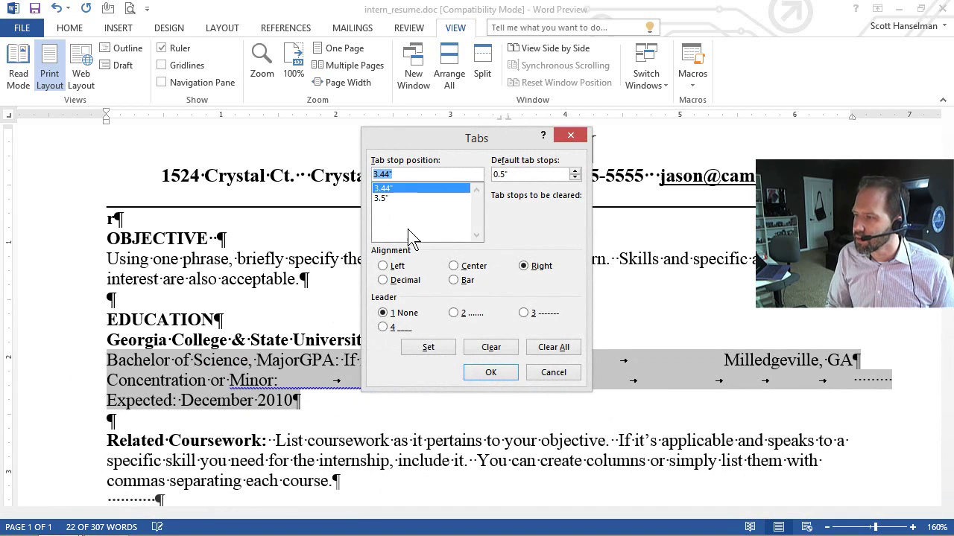
pyautogui.click(492, 350)
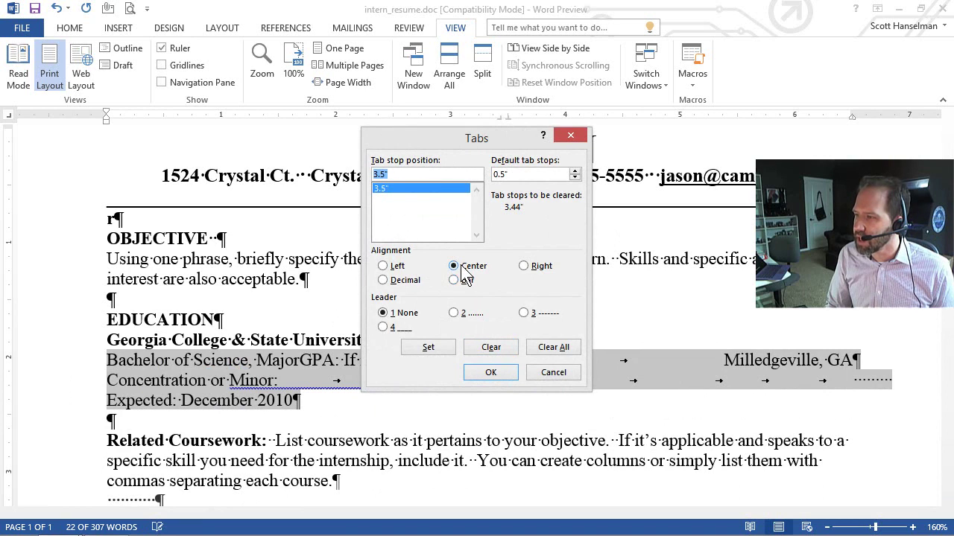
pyautogui.click(445, 348)
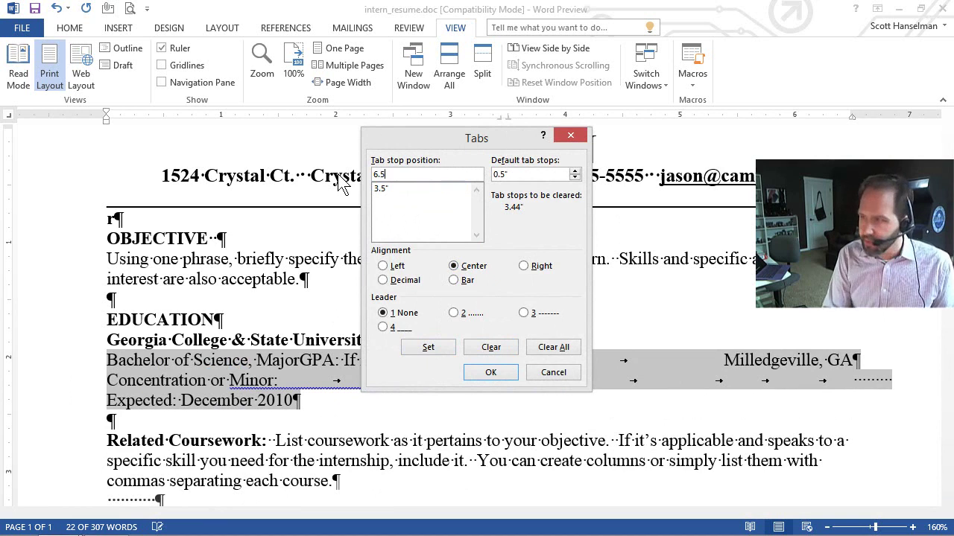
pyautogui.write('6.5')
pyautogui.click(536, 266)
pyautogui.click(428, 347)
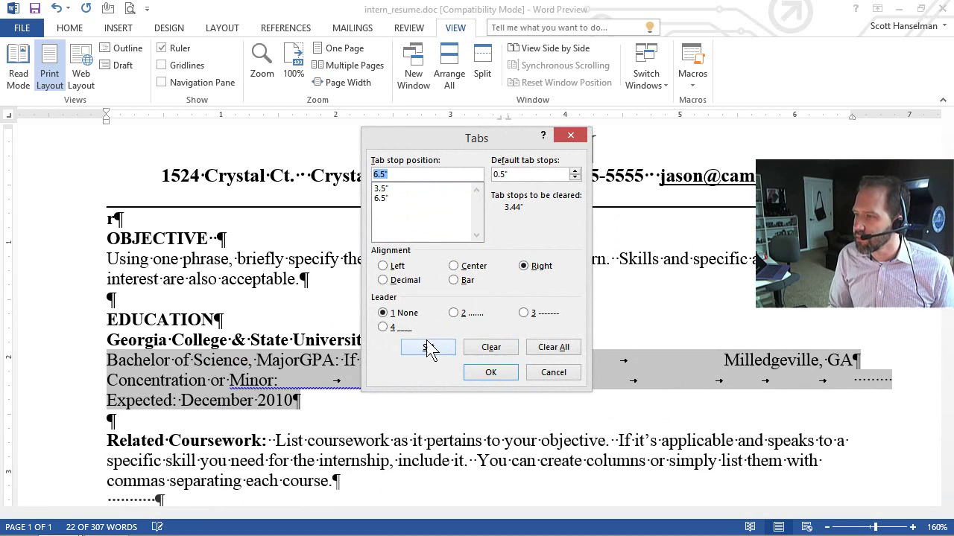
pyautogui.click(492, 372)
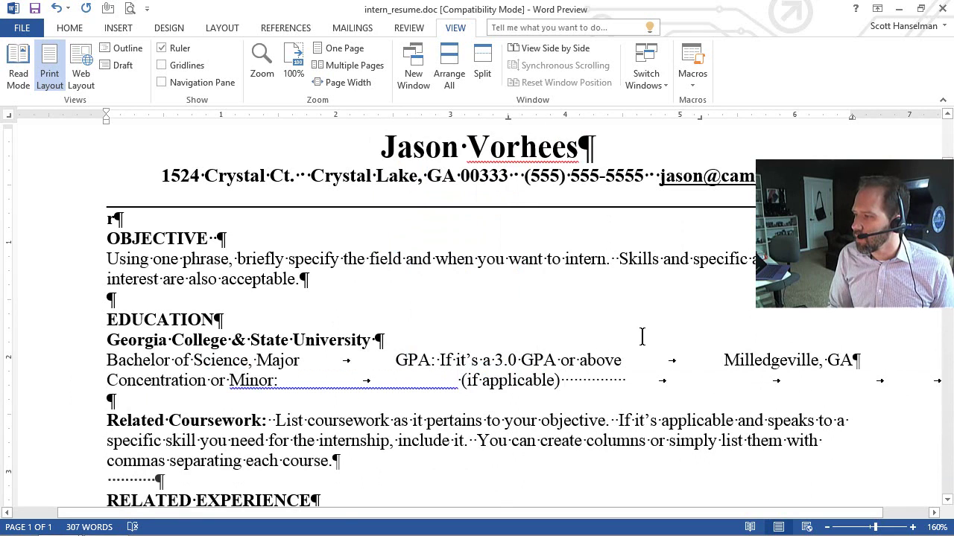
# - Replace the dotted leader after (if applicable) with one tab before Expected: December 2010
pyautogui.hotkey('shift', 'Right')
pyautogui.press('Delete')
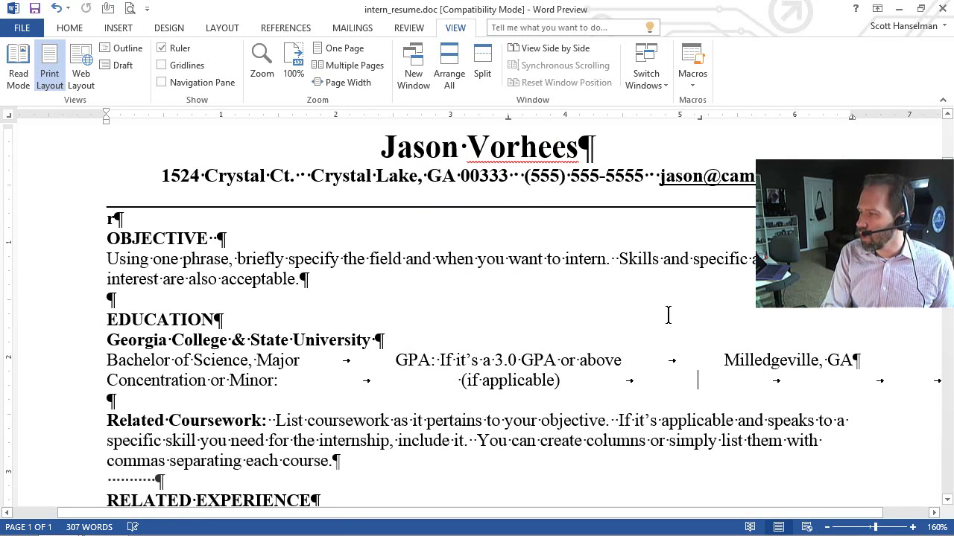
pyautogui.hotkey('ctrl', 'z')
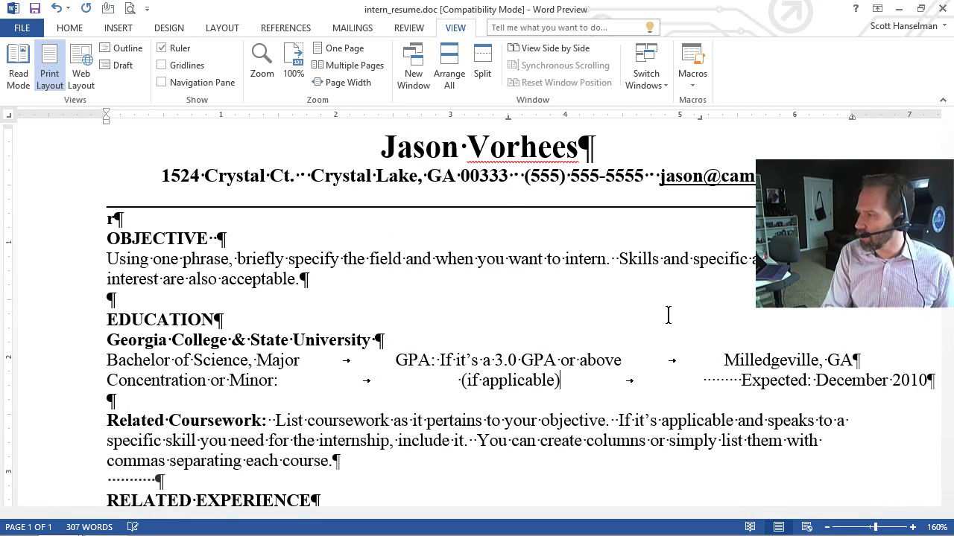
pyautogui.press('Delete')
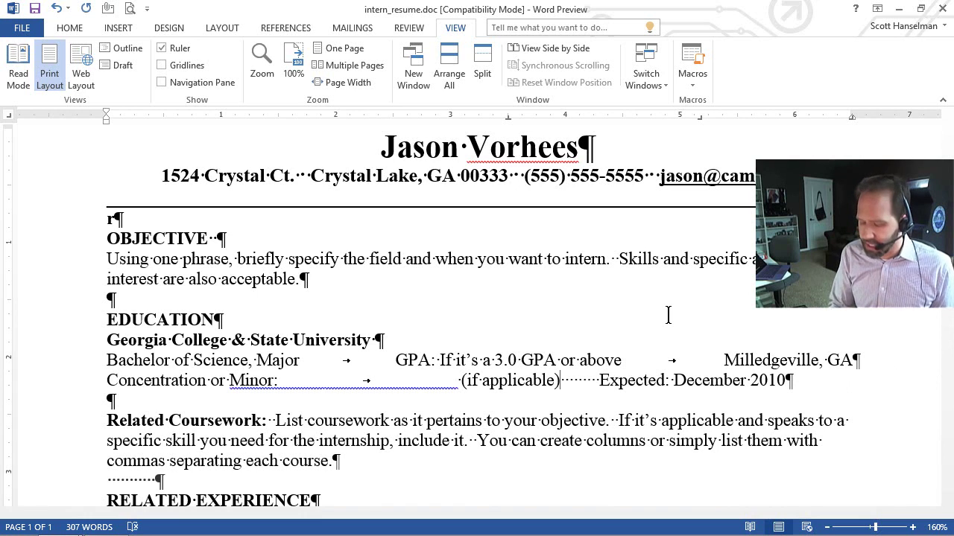
pyautogui.hotkey('shift', 'Right')
pyautogui.hotkey('shift', 'Right')
pyautogui.hotkey('shift', 'Right')
pyautogui.hotkey('shift', 'Right')
pyautogui.hotkey('shift', 'Right')
pyautogui.hotkey('shift', 'Right')
pyautogui.hotkey('shift', 'Right')
pyautogui.hotkey('shift', 'Right')
pyautogui.press('Delete')
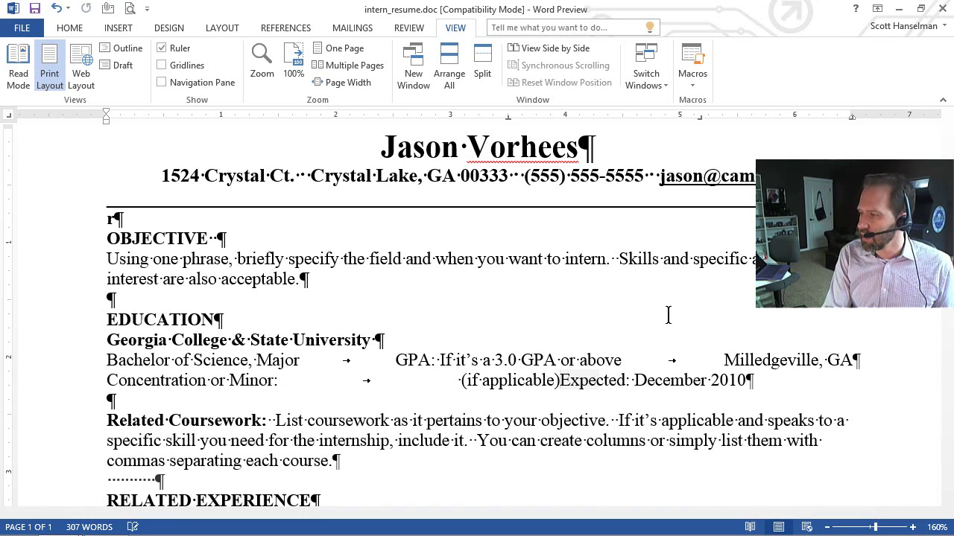
pyautogui.press('Tab')
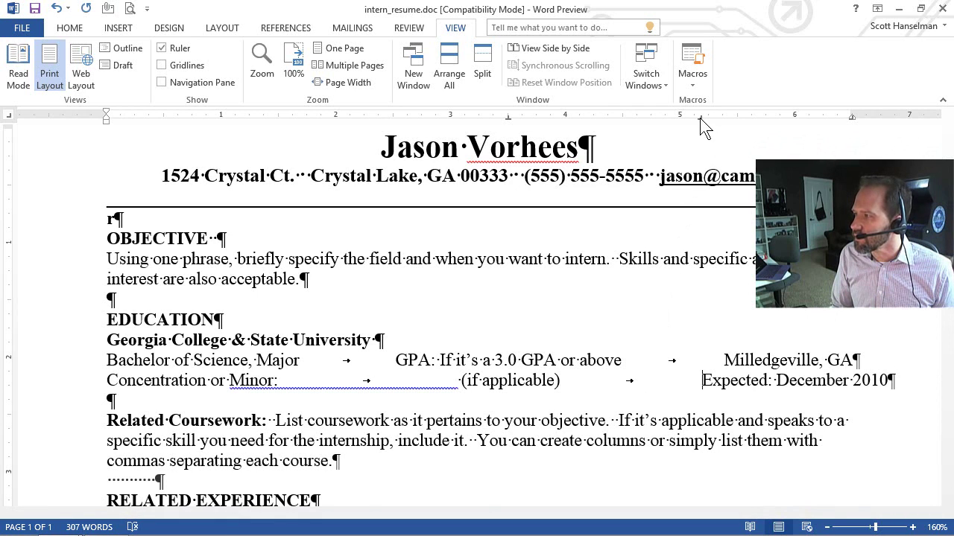
pyautogui.moveTo(700, 118); pyautogui.dragTo(701, 151)
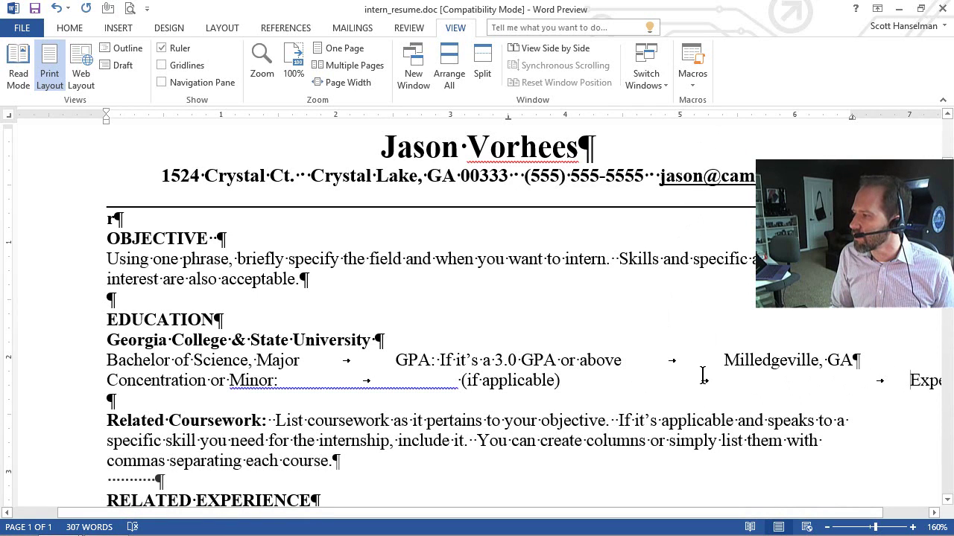
pyautogui.press('BackSpace')
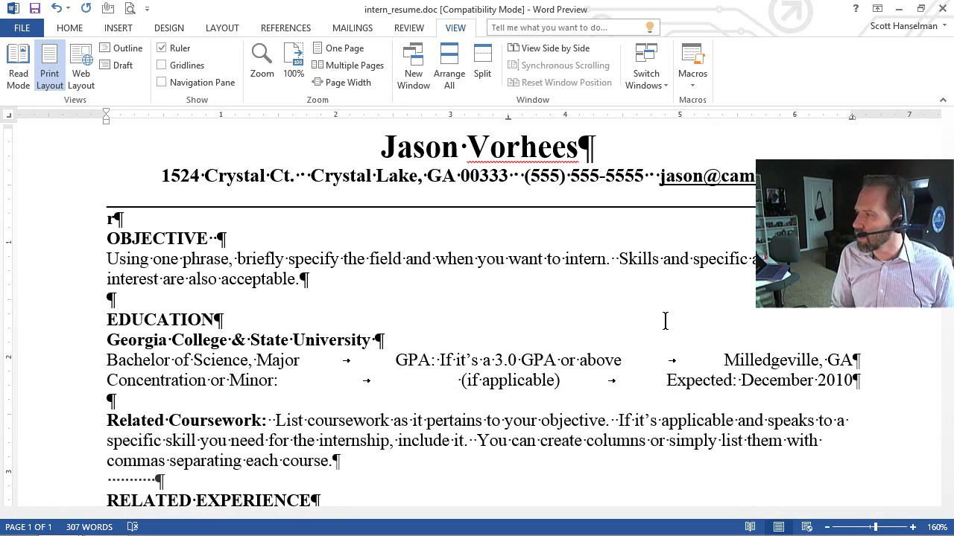
# - Ignore the grammar flag on Minor: in the Concentration line
pyautogui.moveTo(71, 366); pyautogui.dragTo(71, 383)
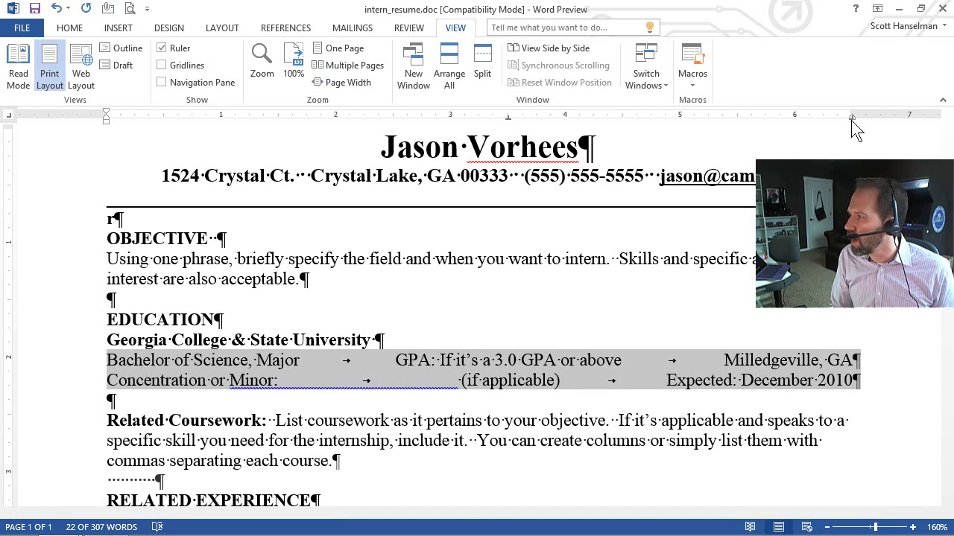
pyautogui.click(801, 377)
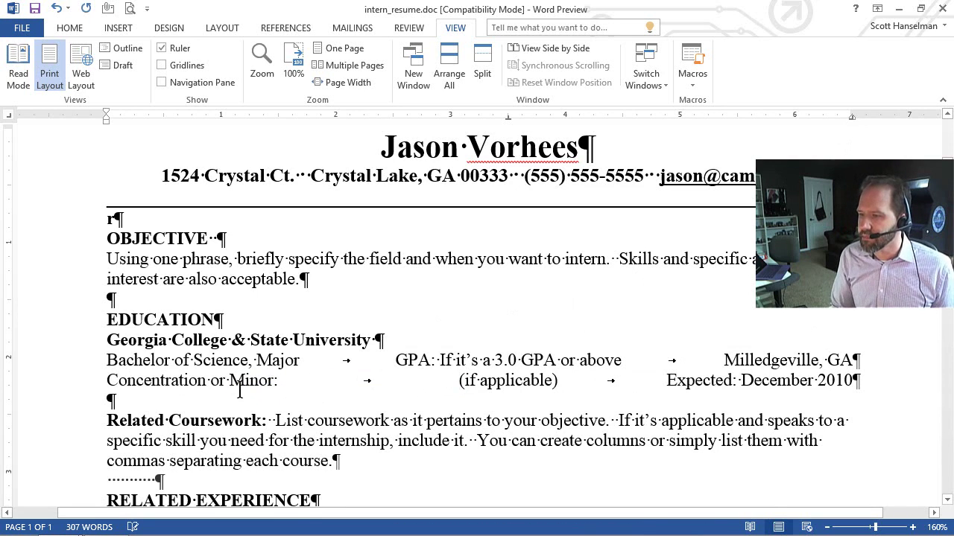
pyautogui.click(39, 378)
pyautogui.rightClick(309, 387)
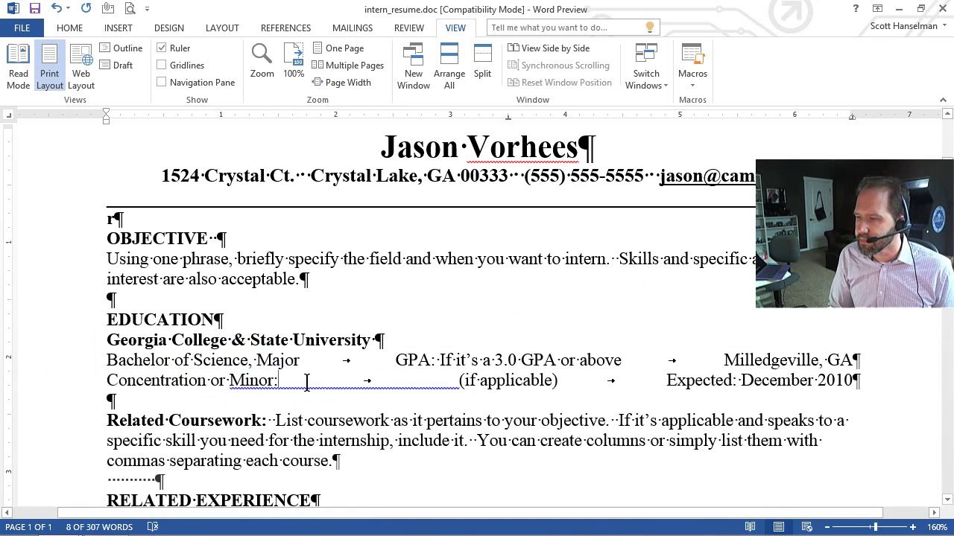
pyautogui.click(438, 418)
pyautogui.click(253, 420)
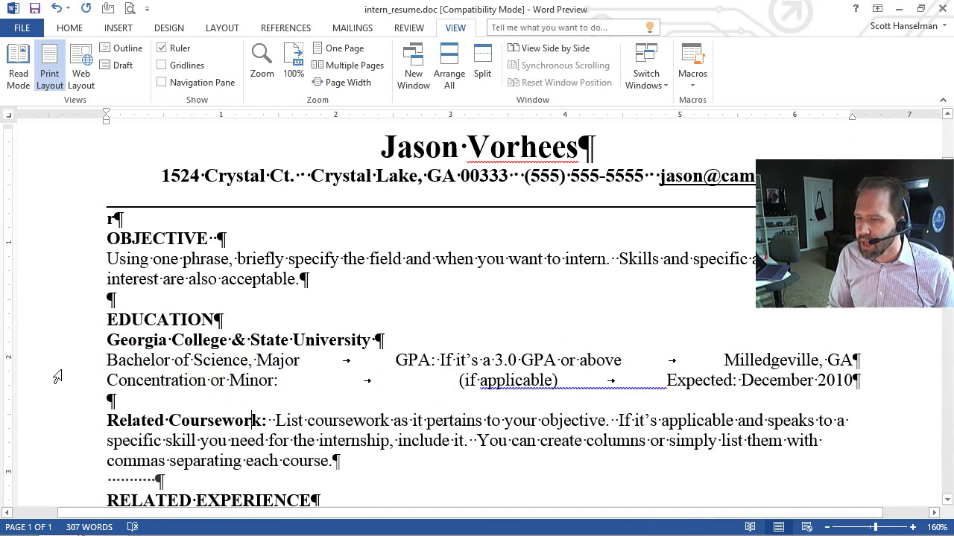
# - Practise selecting education lines from the left margin, ending with Bachelor through Related Coursework
pyautogui.moveTo(59, 370); pyautogui.dragTo(53, 389)
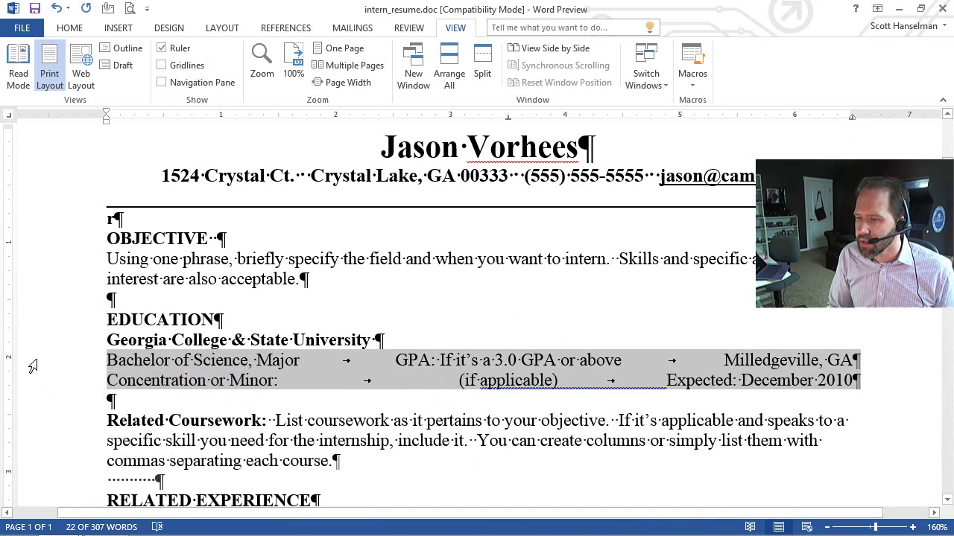
pyautogui.click(33, 366)
pyautogui.click(301, 358)
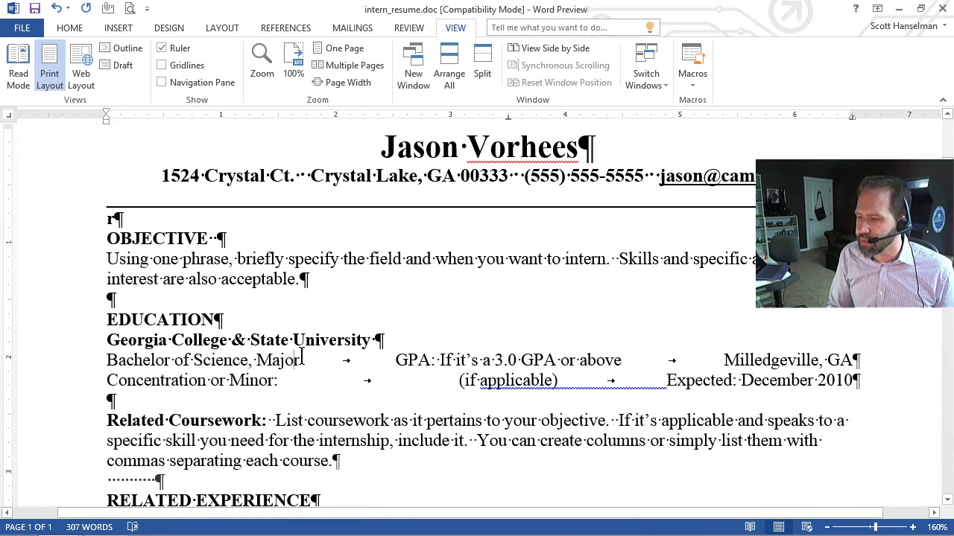
pyautogui.moveTo(262, 360); pyautogui.dragTo(395, 362)
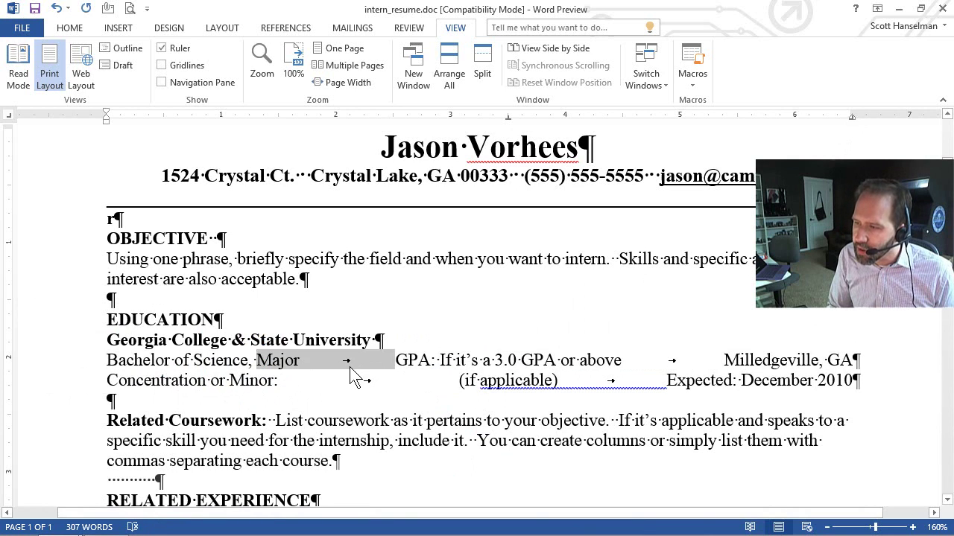
pyautogui.click(150, 367)
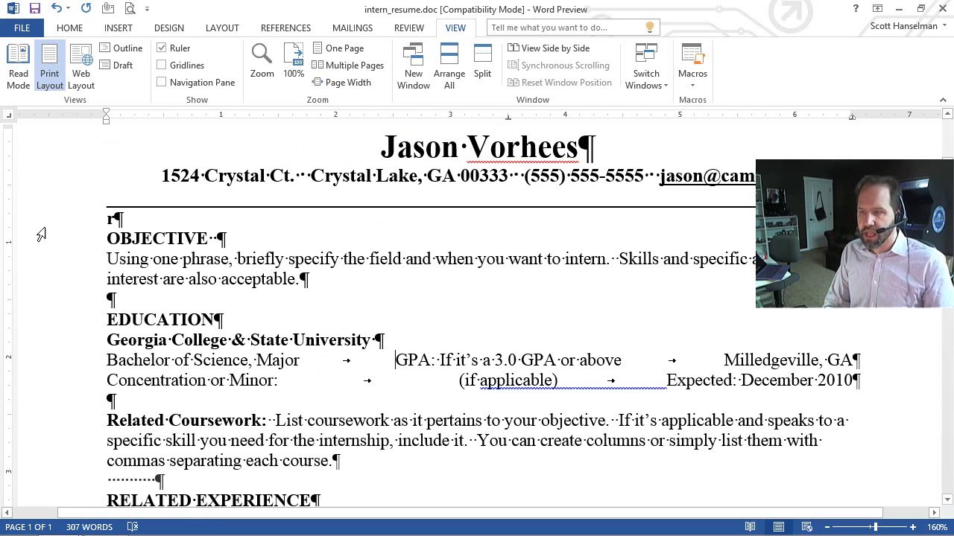
pyautogui.click(53, 365)
pyautogui.click(53, 381)
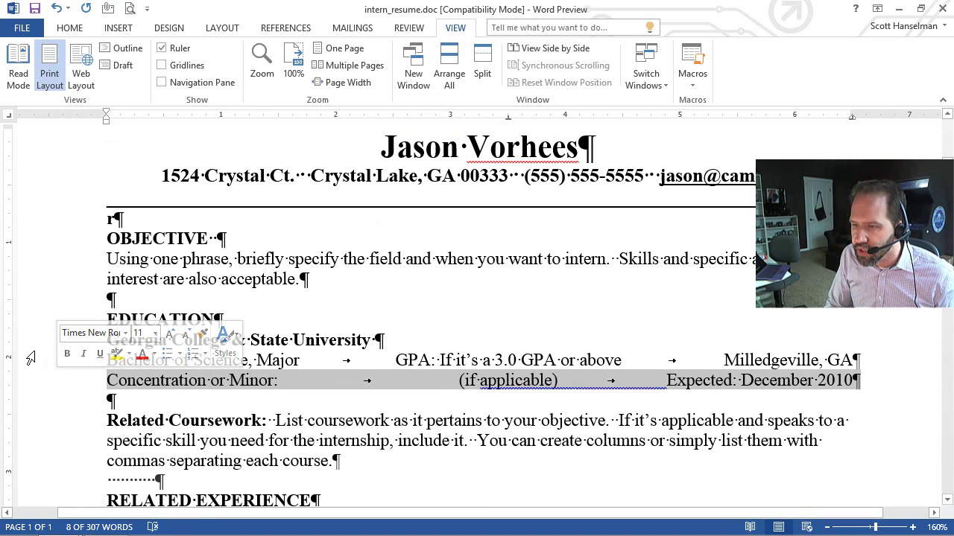
pyautogui.moveTo(30, 359); pyautogui.dragTo(47, 298)
# - Practise word and paragraph selection in the Objective, then select the Bachelor and Concentration lines
pyautogui.click(311, 261)
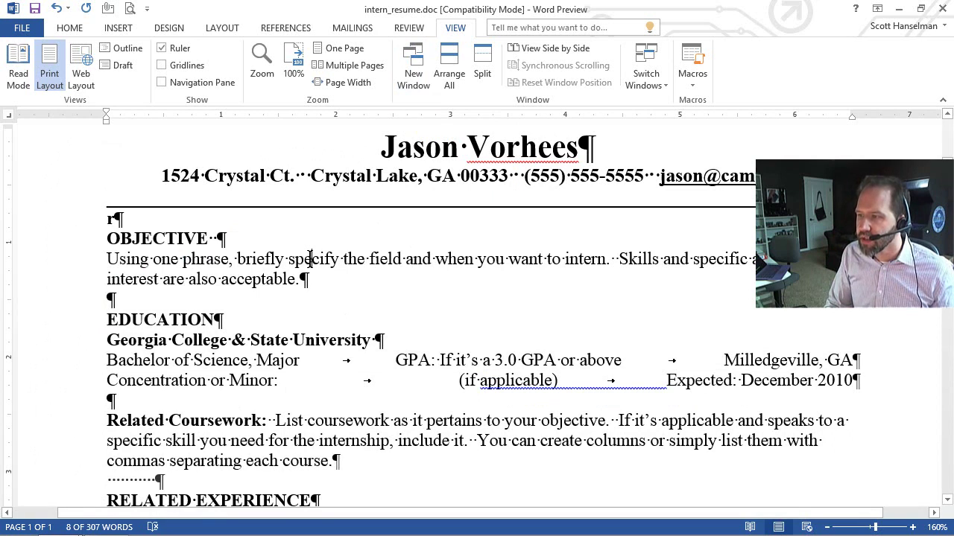
pyautogui.doubleClick(263, 259)
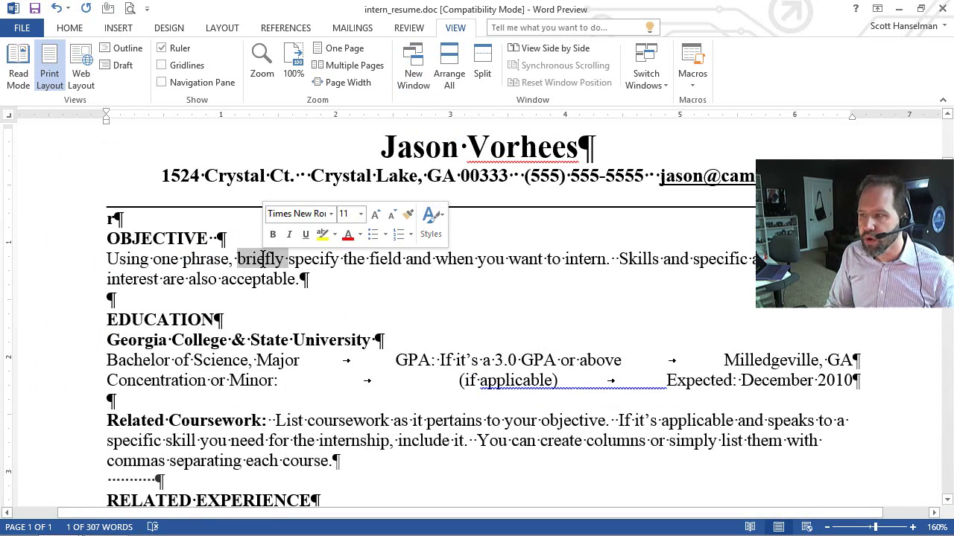
pyautogui.tripleClick(263, 259)
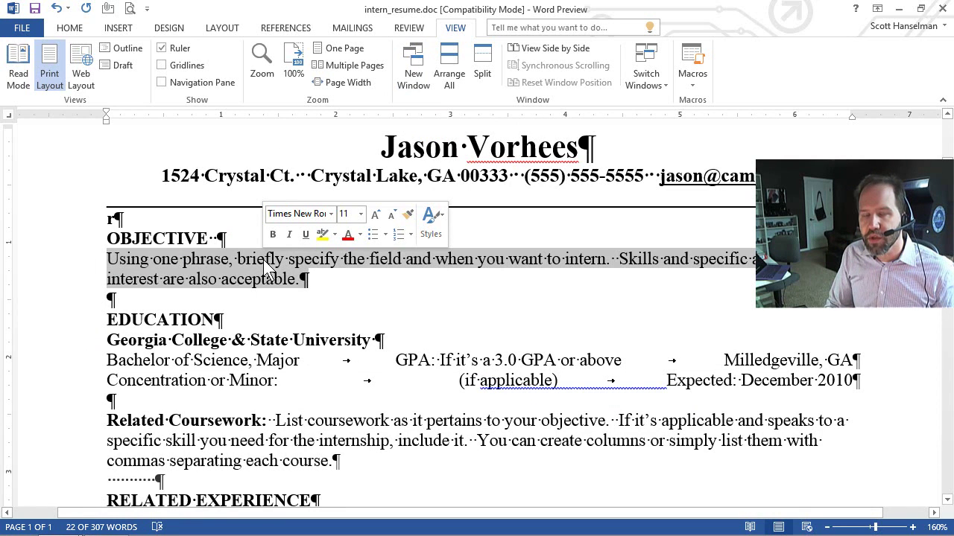
pyautogui.click(263, 259)
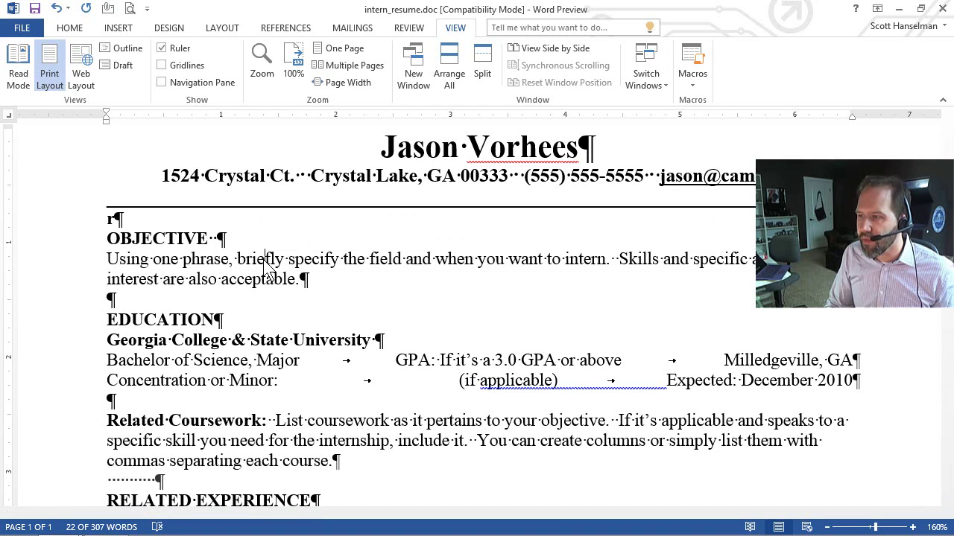
pyautogui.tripleClick(263, 259)
pyautogui.click(235, 266)
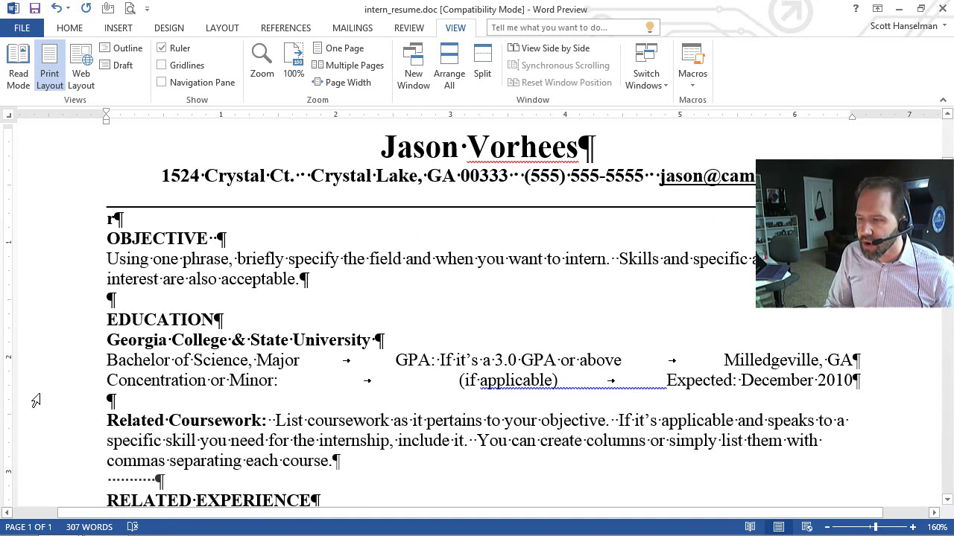
pyautogui.moveTo(42, 359); pyautogui.dragTo(39, 385)
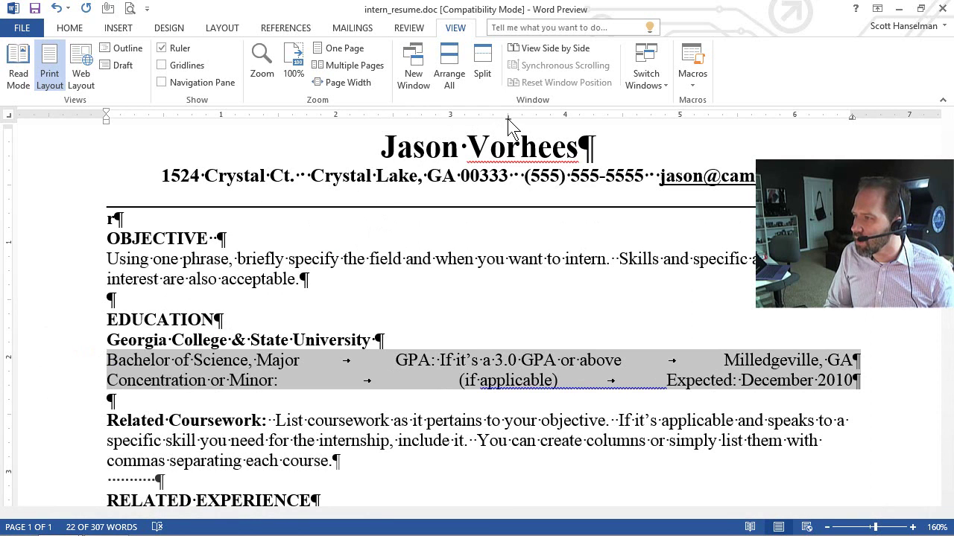
pyautogui.moveTo(511, 119)
pyautogui.mouseDown()
pyautogui.moveTo(552, 124)
pyautogui.moveTo(396, 128)
pyautogui.moveTo(542, 122)
pyautogui.moveTo(480, 119)
pyautogui.moveTo(508, 120)
pyautogui.mouseUp()
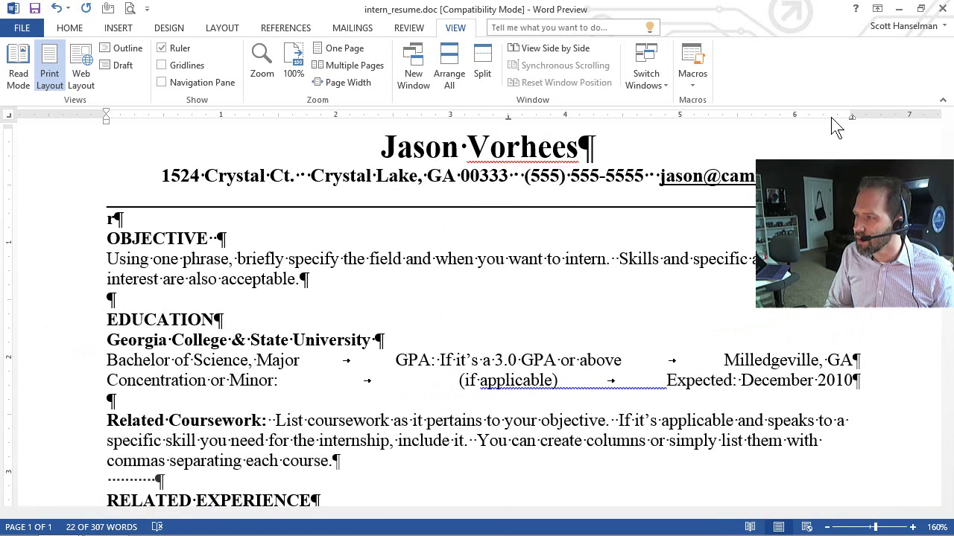
pyautogui.moveTo(853, 119)
pyautogui.mouseDown()
pyautogui.moveTo(760, 127)
pyautogui.moveTo(858, 127)
pyautogui.mouseUp()
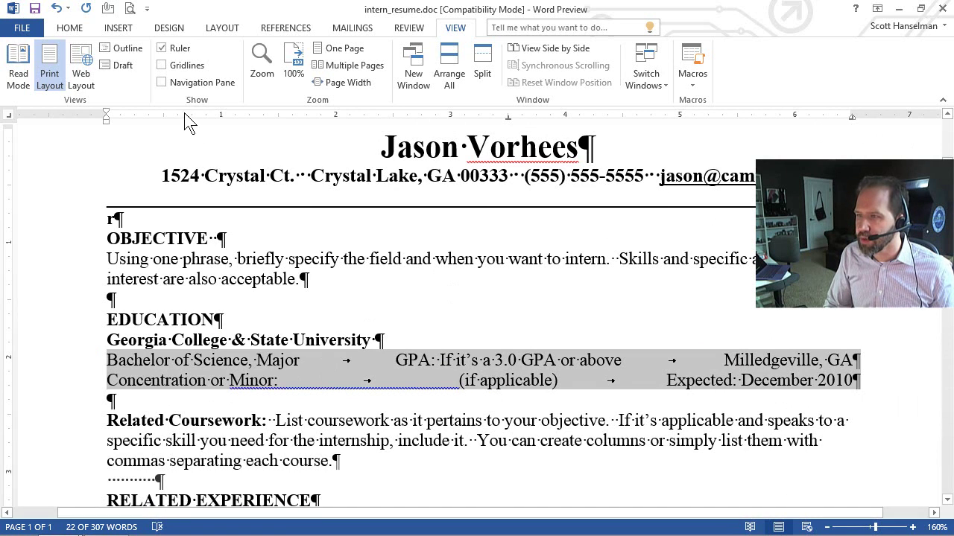
# - Toggle bold on and off for the two education lines, leaving them not bold
pyautogui.click(72, 30)
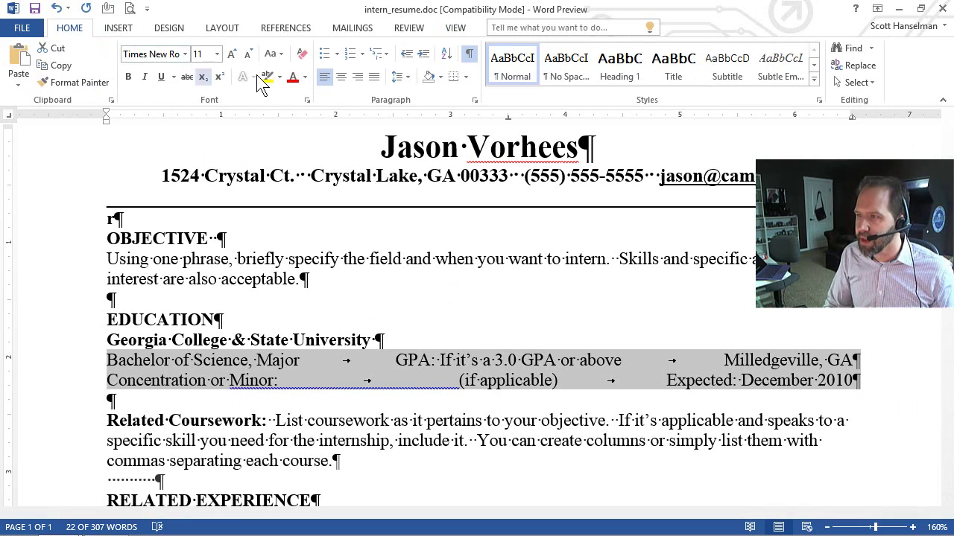
pyautogui.click(129, 77)
pyautogui.click(130, 77)
pyautogui.click(130, 77)
pyautogui.click(129, 77)
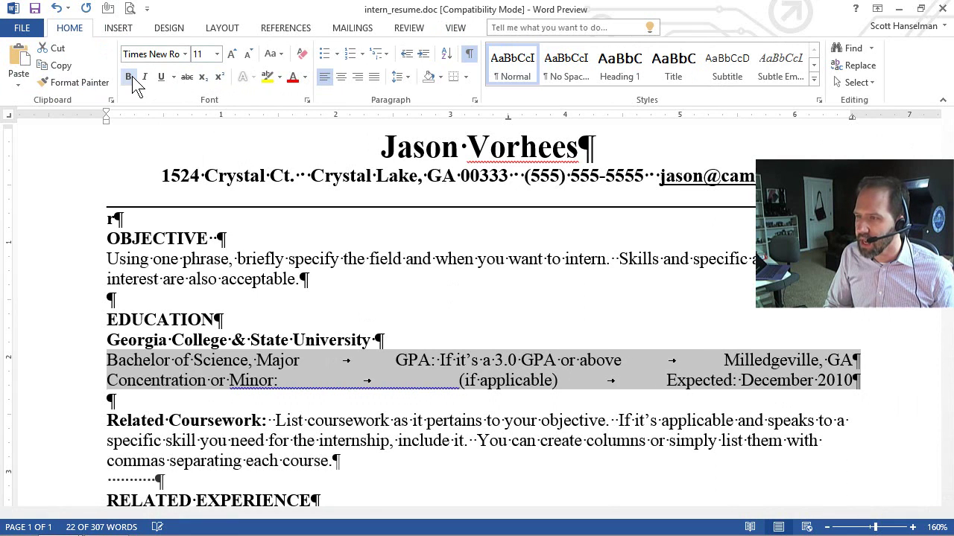
pyautogui.click(132, 76)
pyautogui.click(132, 76)
# - Shrink the education lines to 5 pt, grow them to 14 pt, then settle at 11 pt
pyautogui.click(245, 54)
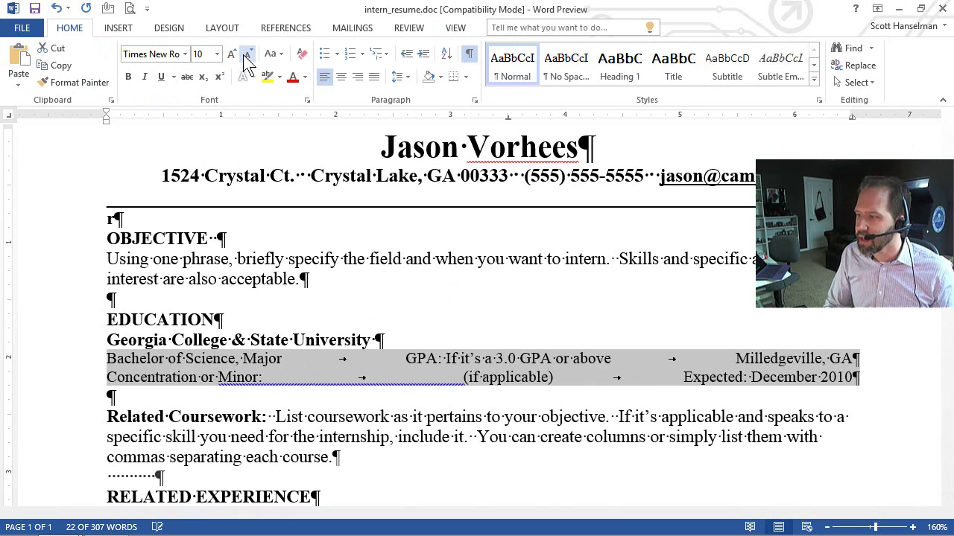
pyautogui.click(248, 55)
pyautogui.click(247, 55)
pyautogui.click(247, 54)
pyautogui.click(247, 55)
pyautogui.click(248, 55)
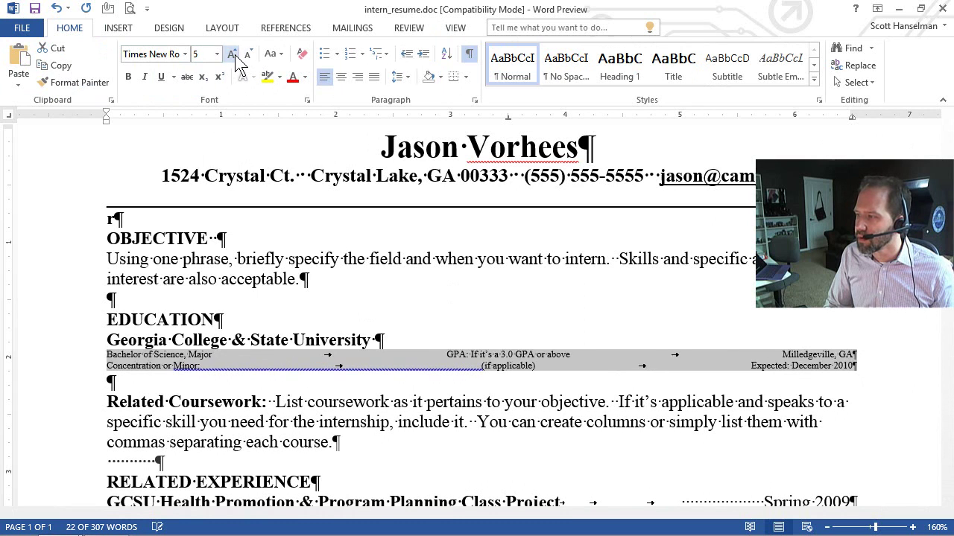
pyautogui.click(234, 55)
pyautogui.click(233, 55)
pyautogui.click(233, 54)
pyautogui.click(233, 55)
pyautogui.click(233, 55)
pyautogui.click(234, 54)
pyautogui.click(233, 54)
pyautogui.click(233, 55)
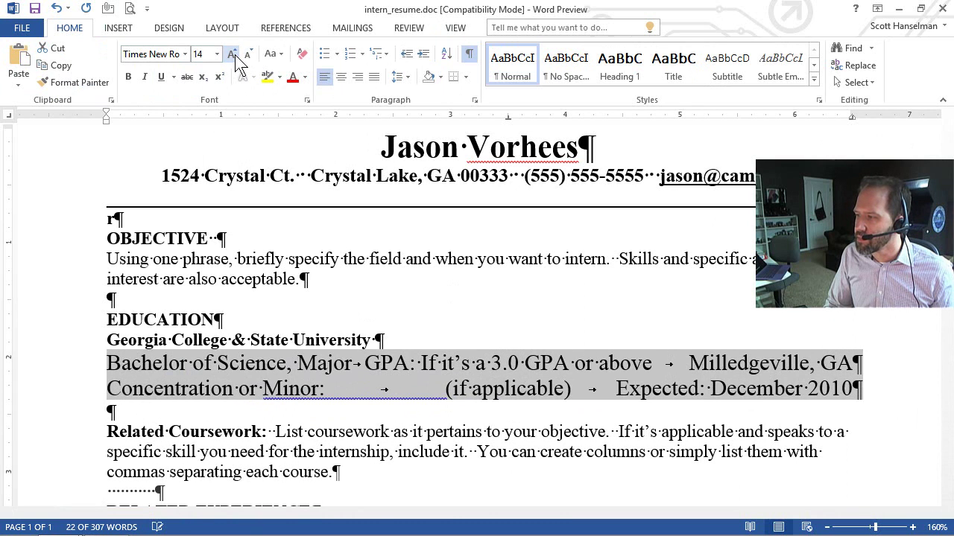
pyautogui.click(248, 56)
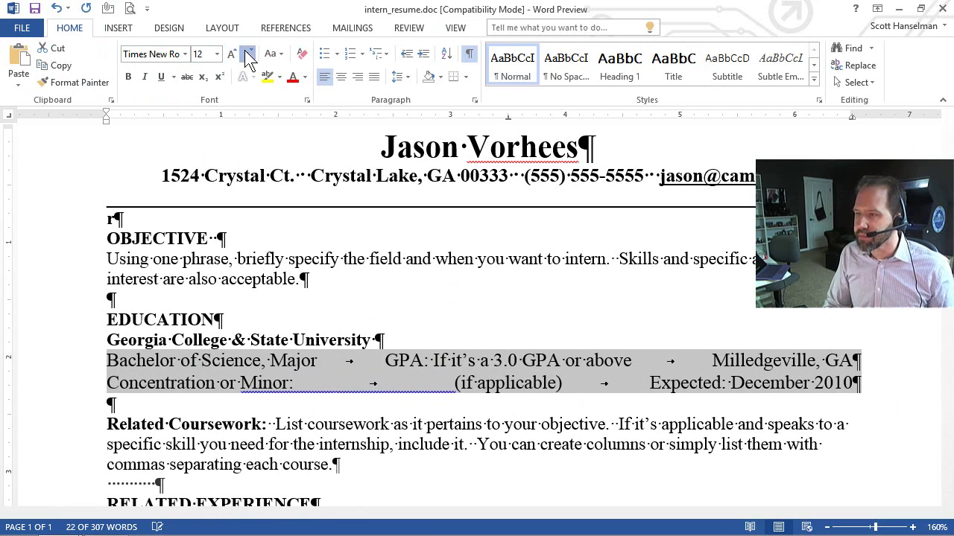
pyautogui.click(247, 55)
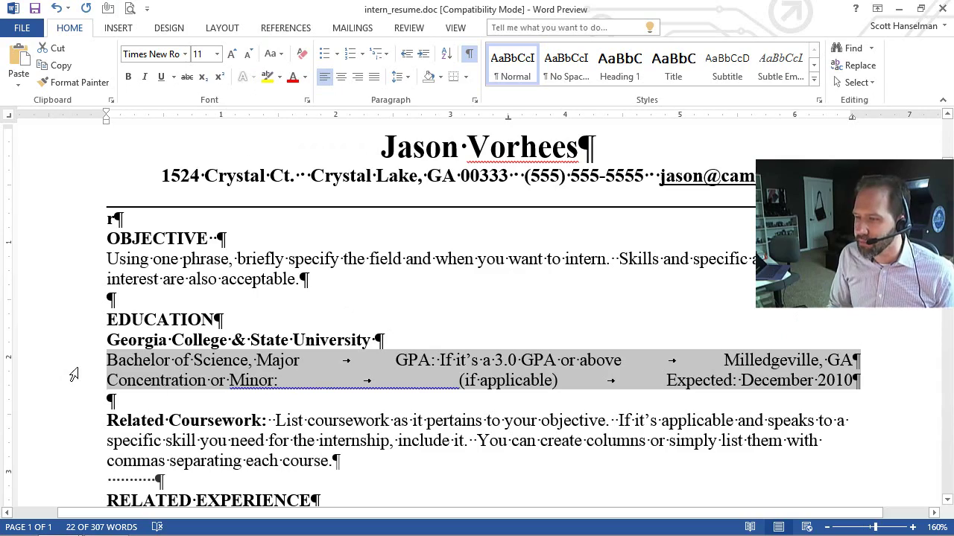
pyautogui.click(224, 361)
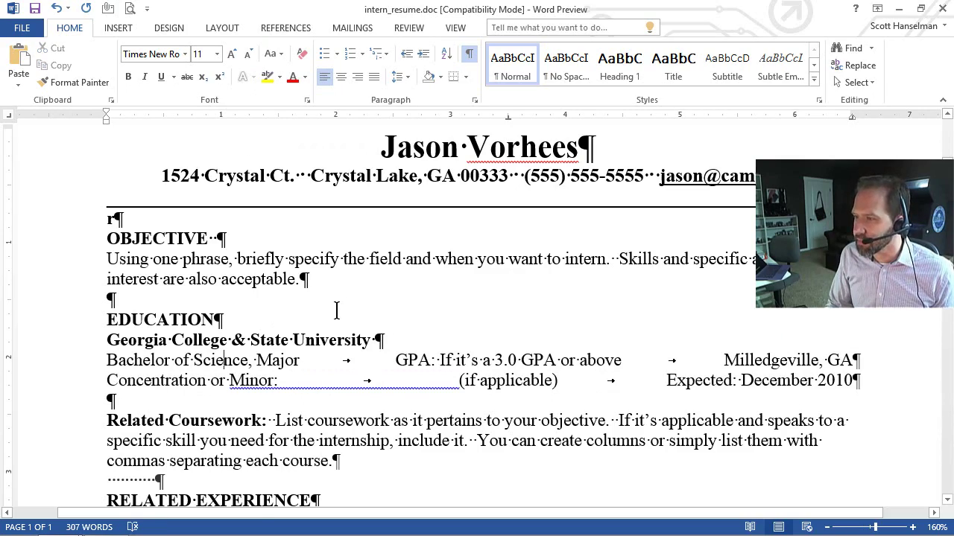
pyautogui.scroll(-10, 336, 310)
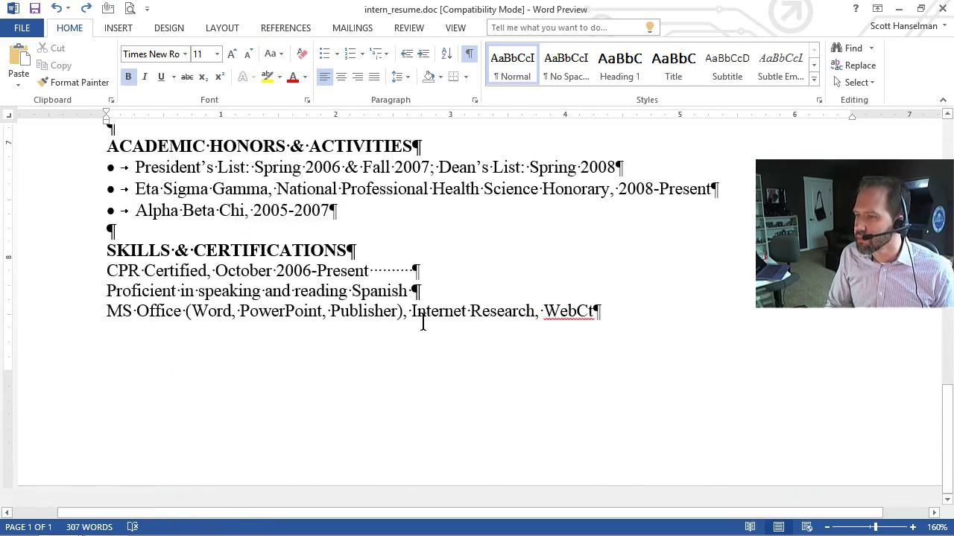
pyautogui.scroll(12, 418, 317)
pyautogui.scroll(-2, 417, 208)
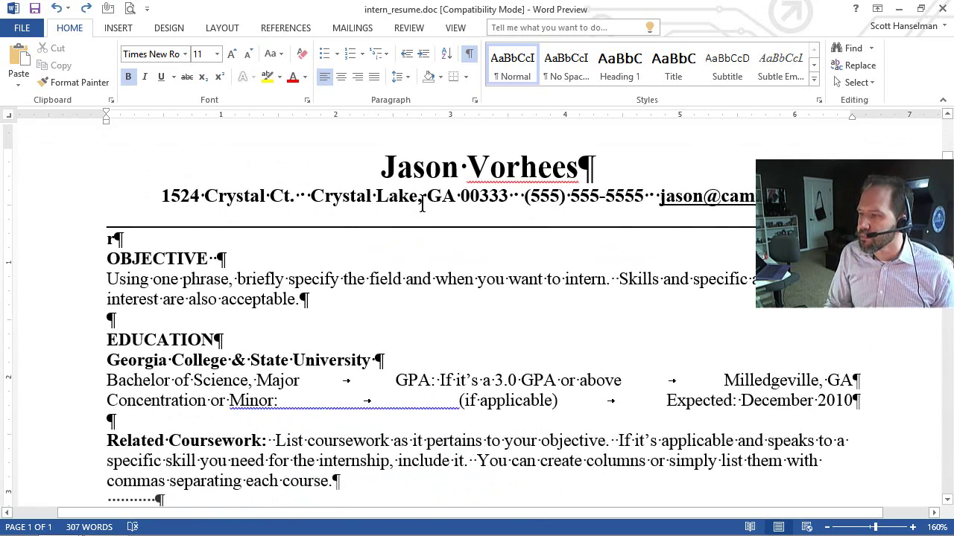
pyautogui.scroll(-2, 422, 205)
pyautogui.moveTo(47, 269); pyautogui.dragTo(41, 291)
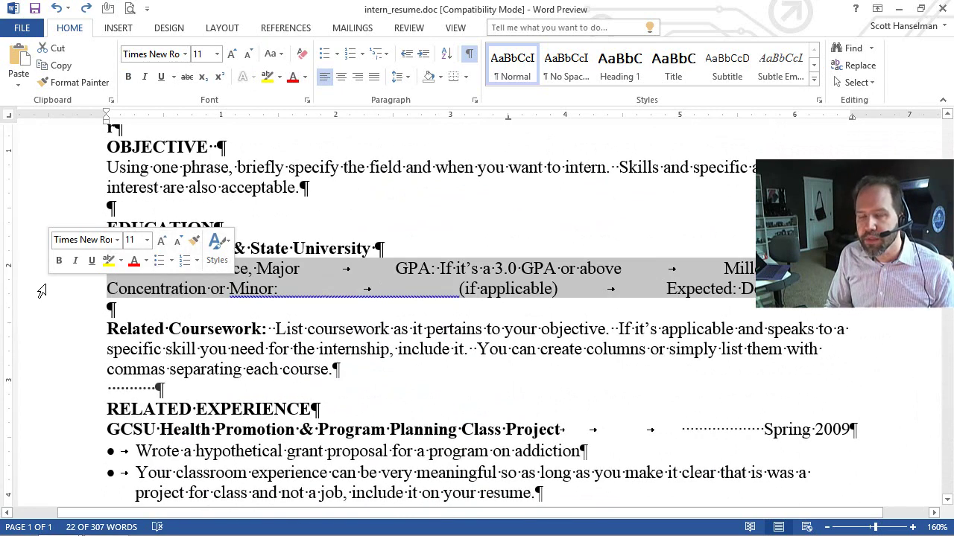
pyautogui.click(161, 336)
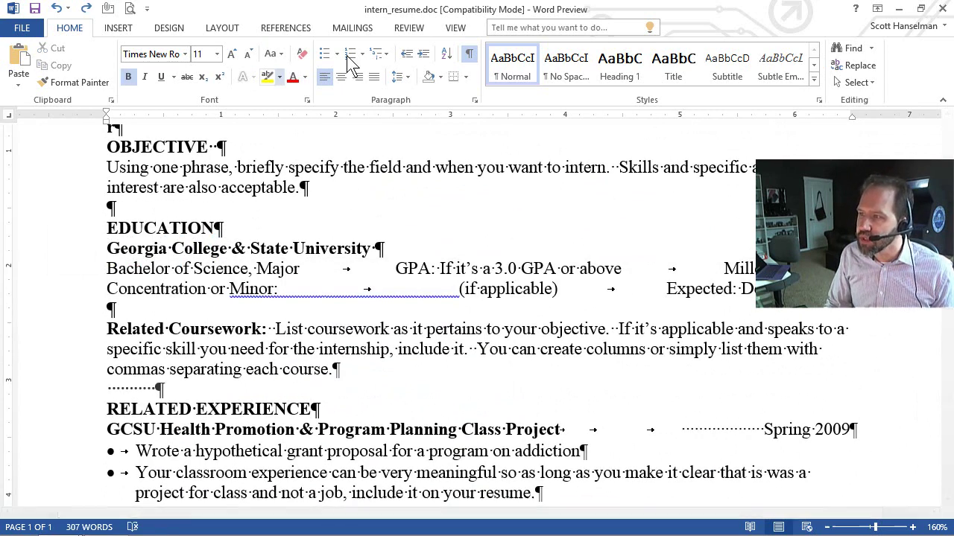
pyautogui.click(466, 55)
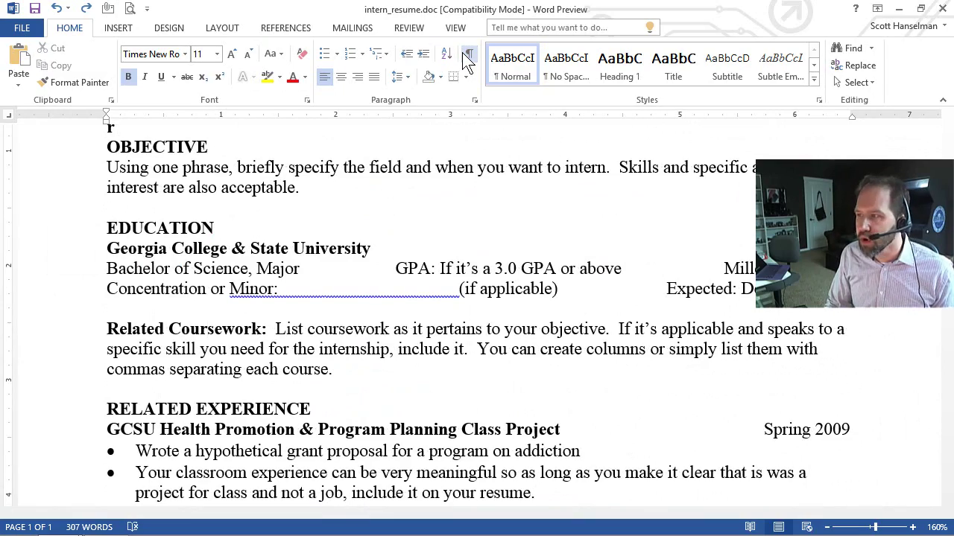
pyautogui.scroll(4, 430, 194)
pyautogui.scroll(-9, 430, 194)
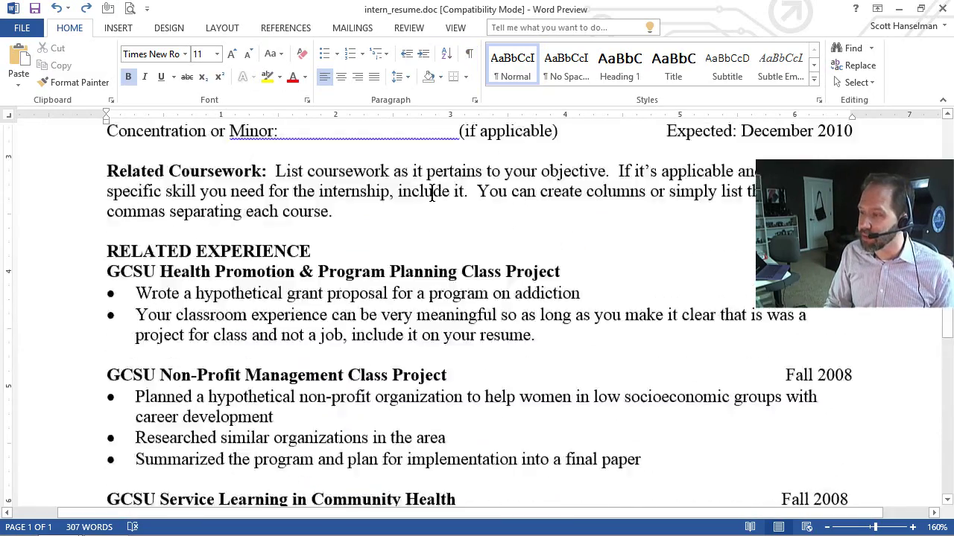
pyautogui.scroll(-3, 431, 194)
pyautogui.click(467, 55)
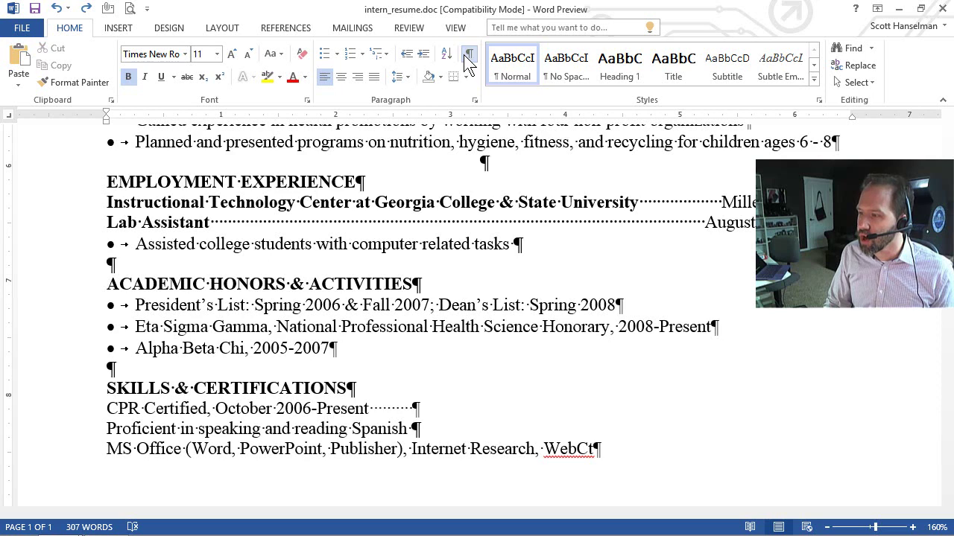
pyautogui.click(467, 57)
pyautogui.click(467, 57)
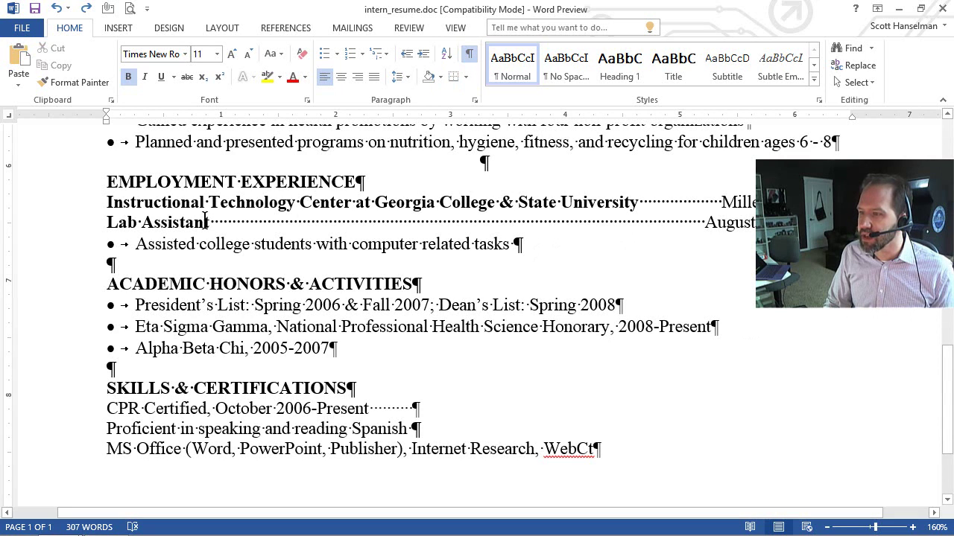
pyautogui.moveTo(231, 221); pyautogui.dragTo(705, 229)
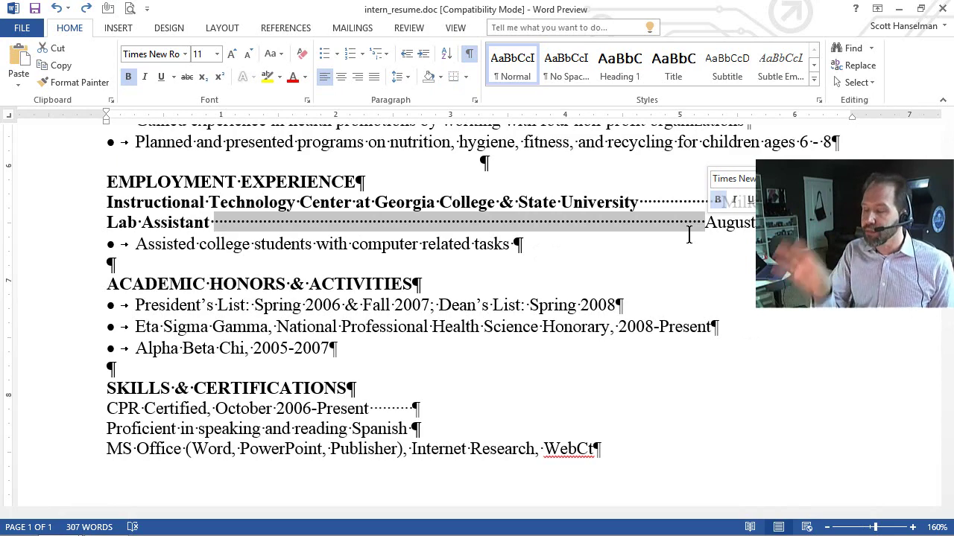
pyautogui.scroll(10, 671, 268)
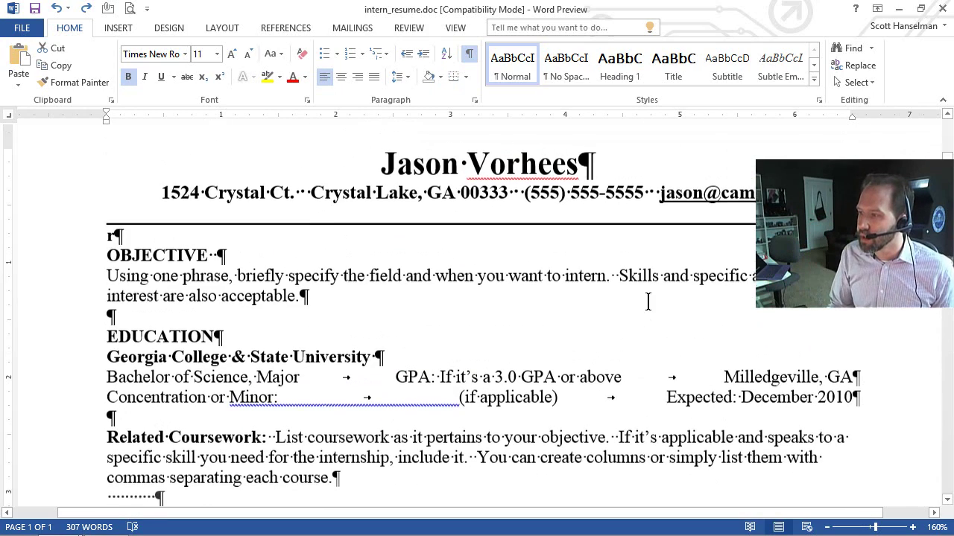
pyautogui.scroll(-1, 436, 309)
pyautogui.moveTo(74, 328); pyautogui.dragTo(71, 348)
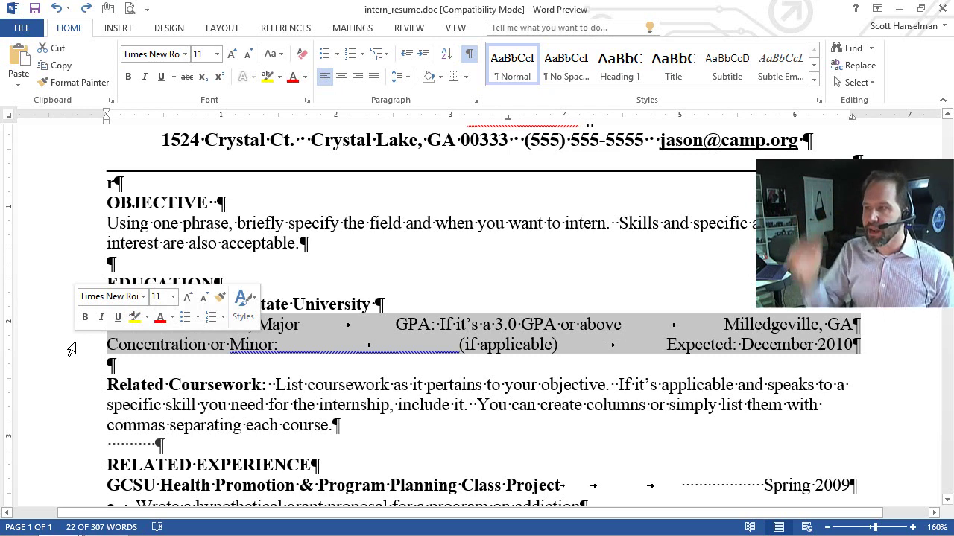
# - Close intern_resume.doc, discarding its changes with Don't Save
pyautogui.click(463, 186)
pyautogui.click(942, 8)
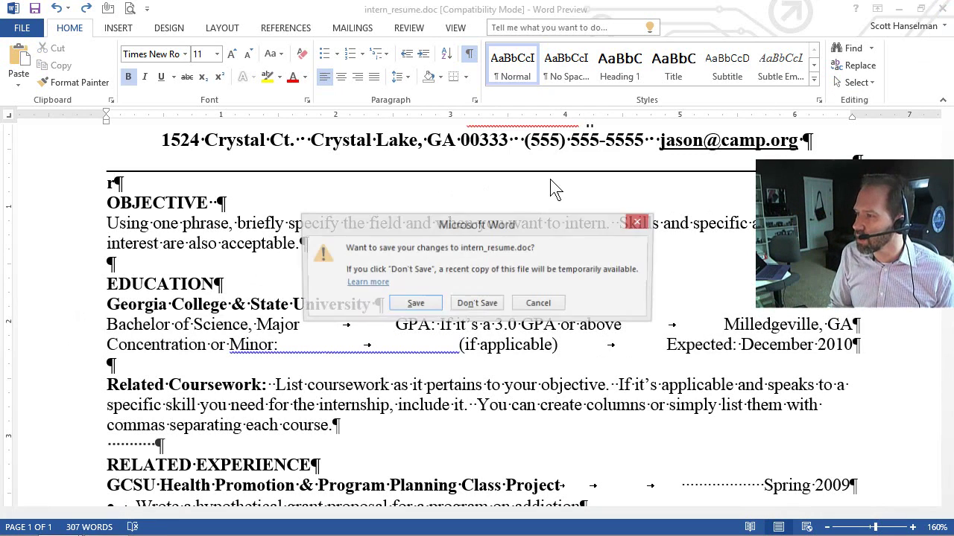
pyautogui.click(478, 298)
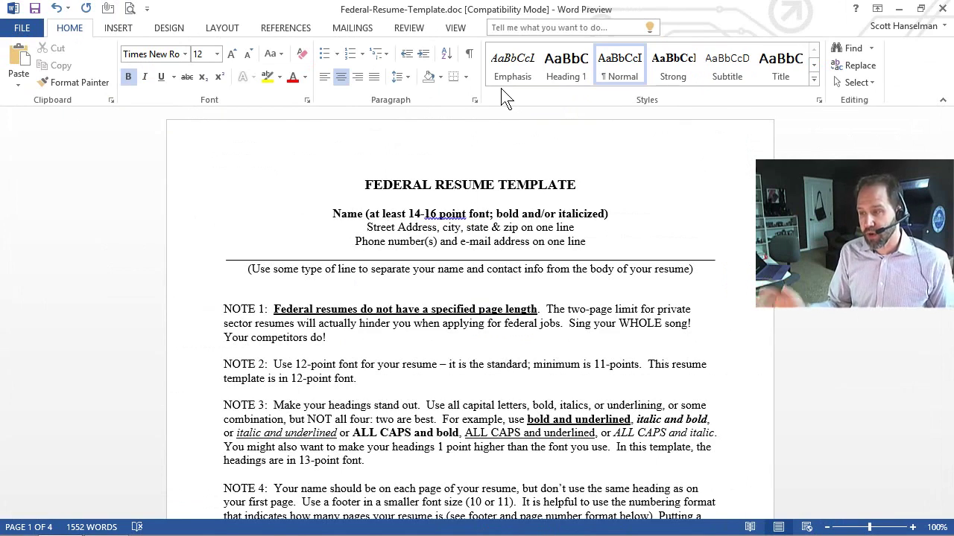
# - Turn on Show/Hide ¶ in the Federal Resume Template, then select NOTE 1 through NOTE 5
pyautogui.click(456, 197)
pyautogui.click(450, 187)
pyautogui.keyDown('ctrl'); pyautogui.scroll(3, 450, 187); pyautogui.keyUp('ctrl')
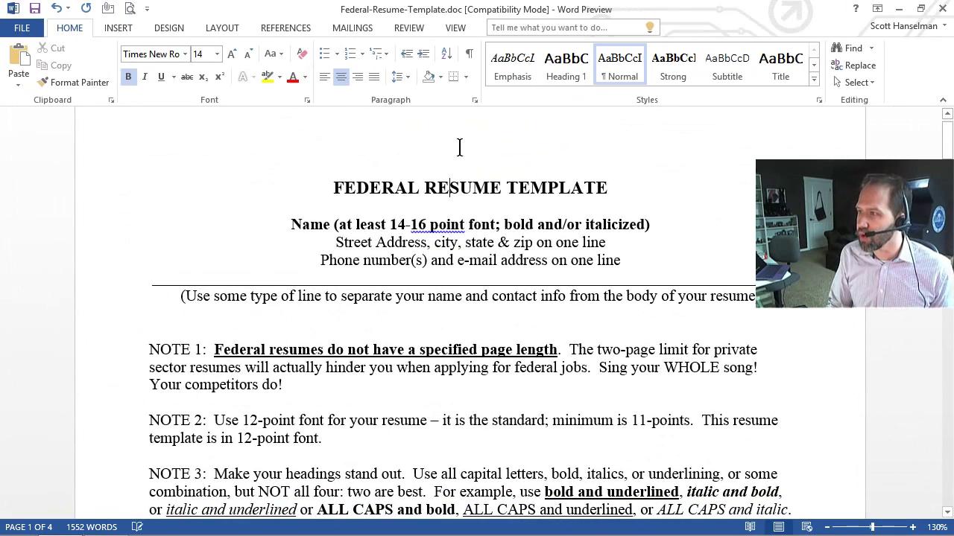
pyautogui.click(470, 54)
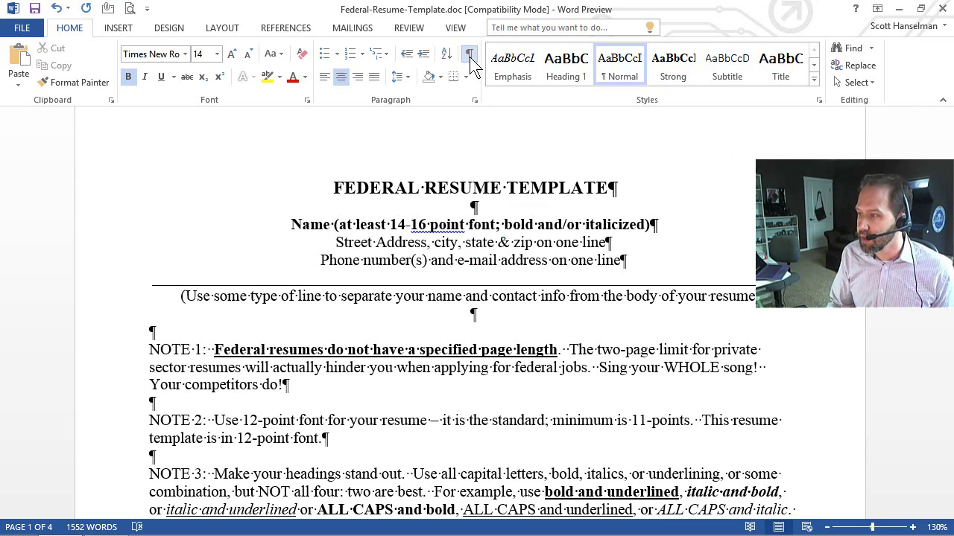
pyautogui.scroll(-5, 418, 172)
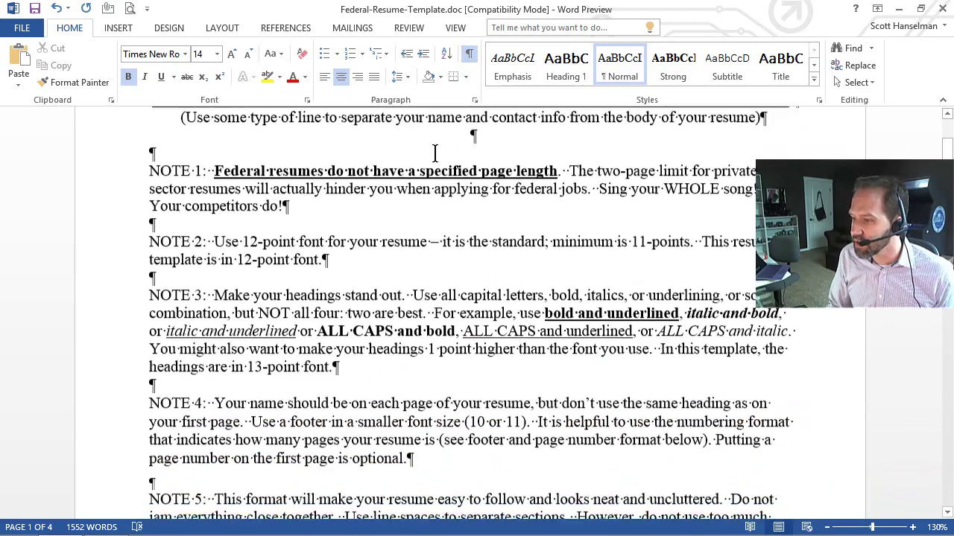
pyautogui.scroll(4, 417, 170)
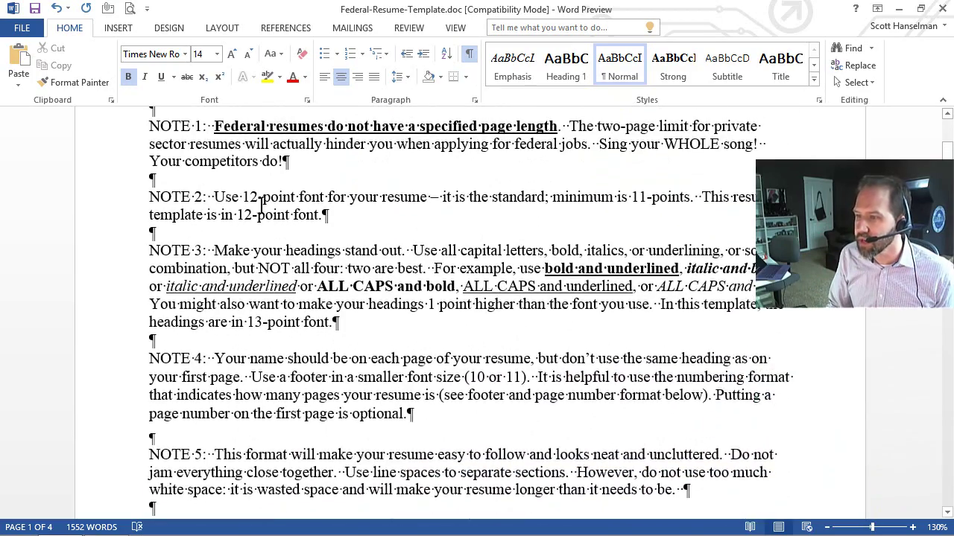
pyautogui.scroll(-2, 120, 214)
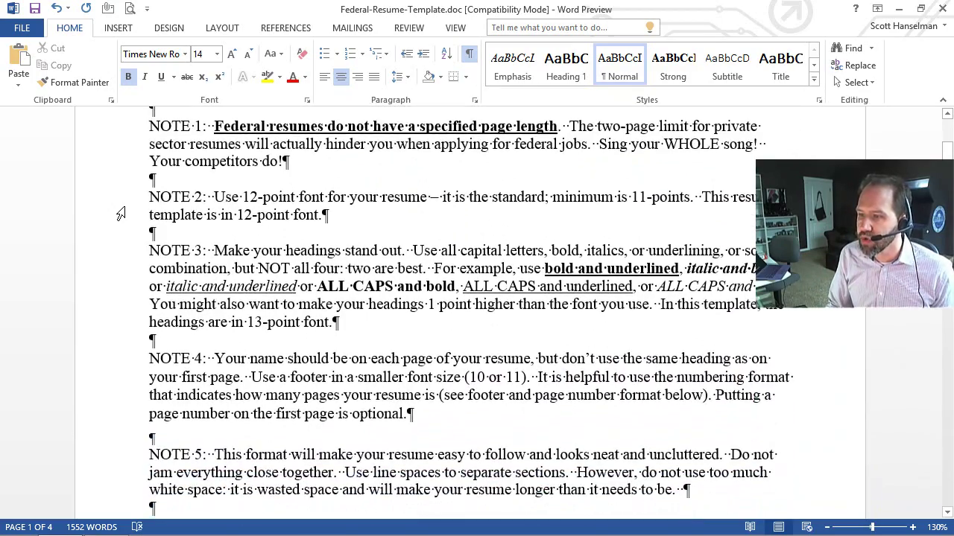
pyautogui.scroll(1, 120, 214)
pyautogui.scroll(-1, 120, 213)
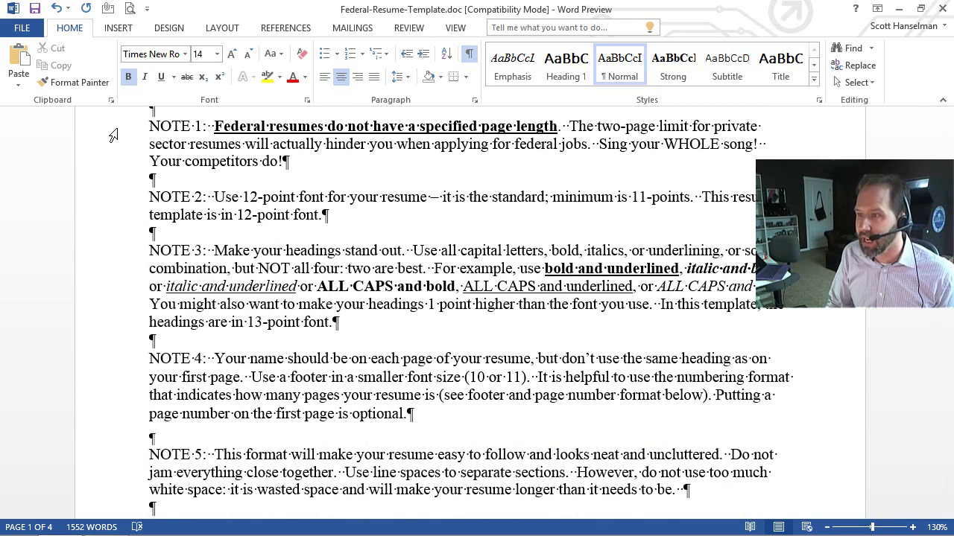
pyautogui.moveTo(96, 133); pyautogui.dragTo(112, 495)
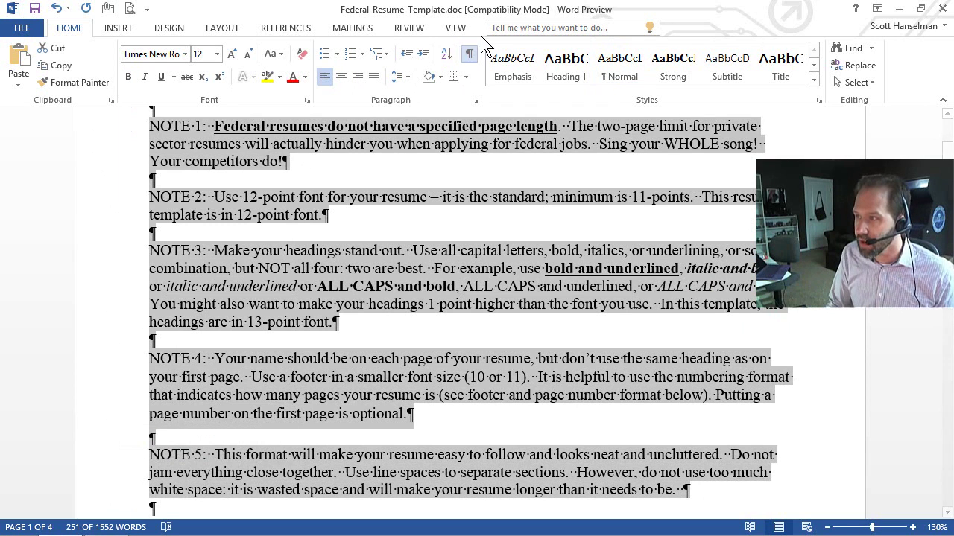
# - Show the ruler, try and undo first-line indents, then nudge the notes' left indent right
pyautogui.click(451, 31)
pyautogui.click(162, 47)
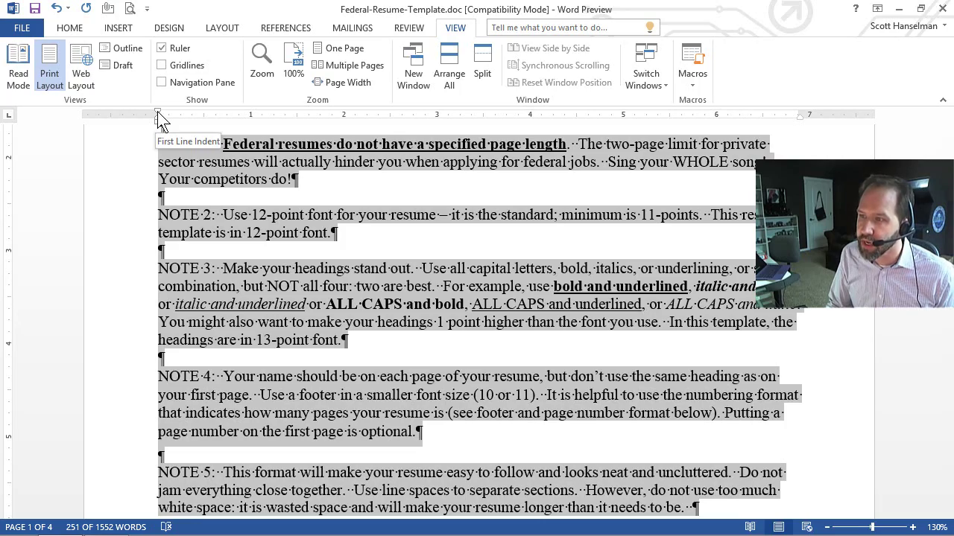
pyautogui.moveTo(158, 116)
pyautogui.mouseDown()
pyautogui.moveTo(313, 113)
pyautogui.moveTo(196, 118)
pyautogui.moveTo(207, 115)
pyautogui.mouseUp()
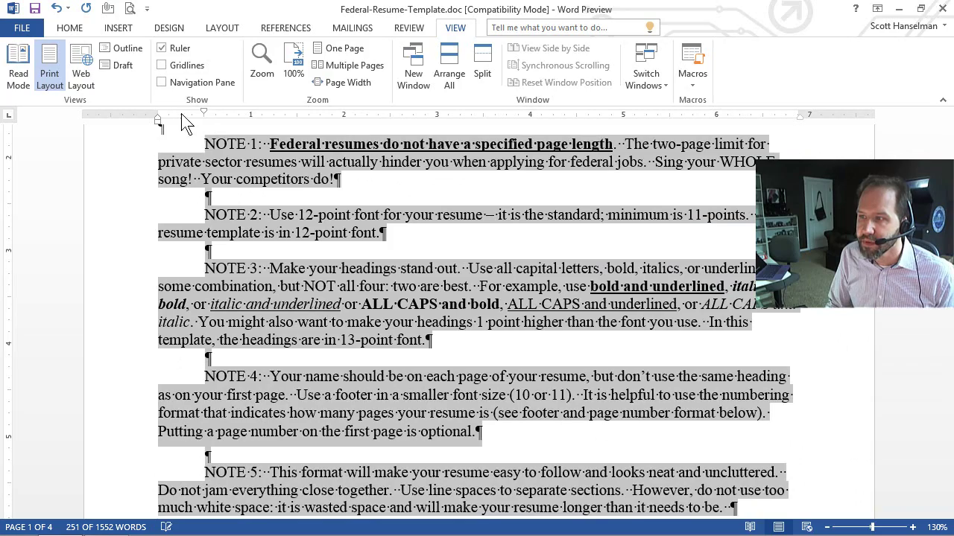
pyautogui.moveTo(206, 116)
pyautogui.mouseDown()
pyautogui.moveTo(158, 112)
pyautogui.moveTo(333, 124)
pyautogui.mouseUp()
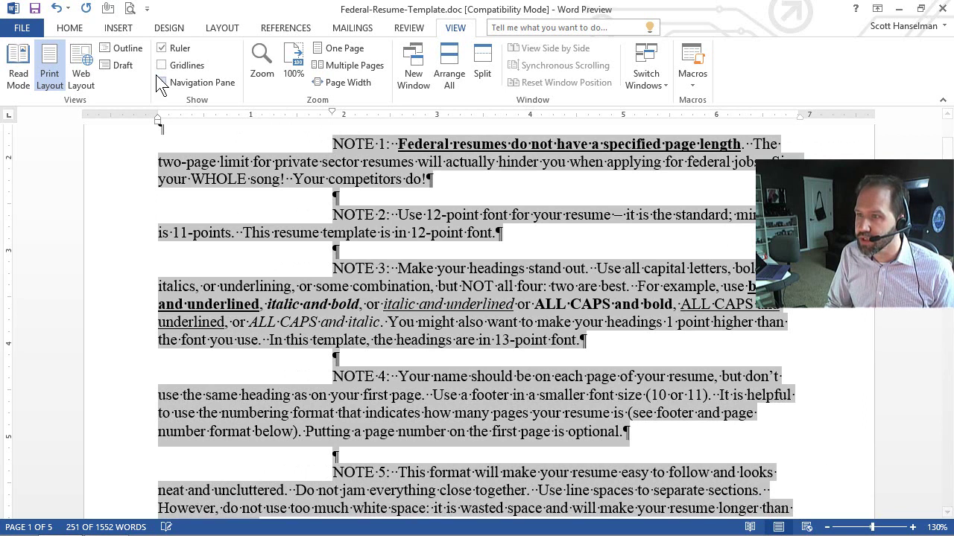
pyautogui.click(59, 12)
pyautogui.click(58, 12)
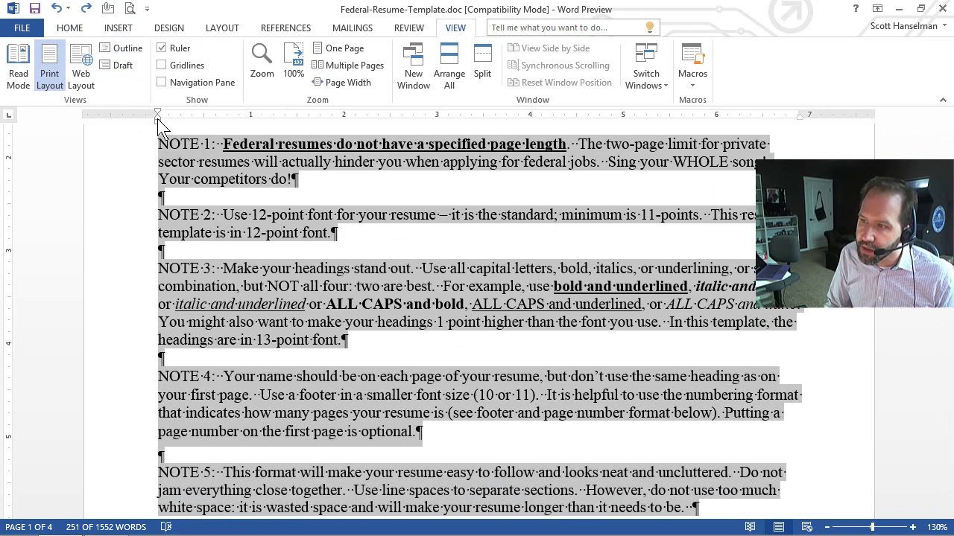
pyautogui.moveTo(157, 118)
pyautogui.mouseDown()
pyautogui.moveTo(313, 123)
pyautogui.moveTo(181, 140)
pyautogui.moveTo(298, 135)
pyautogui.moveTo(158, 129)
pyautogui.mouseUp()
# - Undo the left indent and give the NOTE paragraphs a hanging indent on the ruler
pyautogui.hotkey('ctrl', 'z')
pyautogui.scroll(3, 195, 223)
pyautogui.scroll(-1, 185, 152)
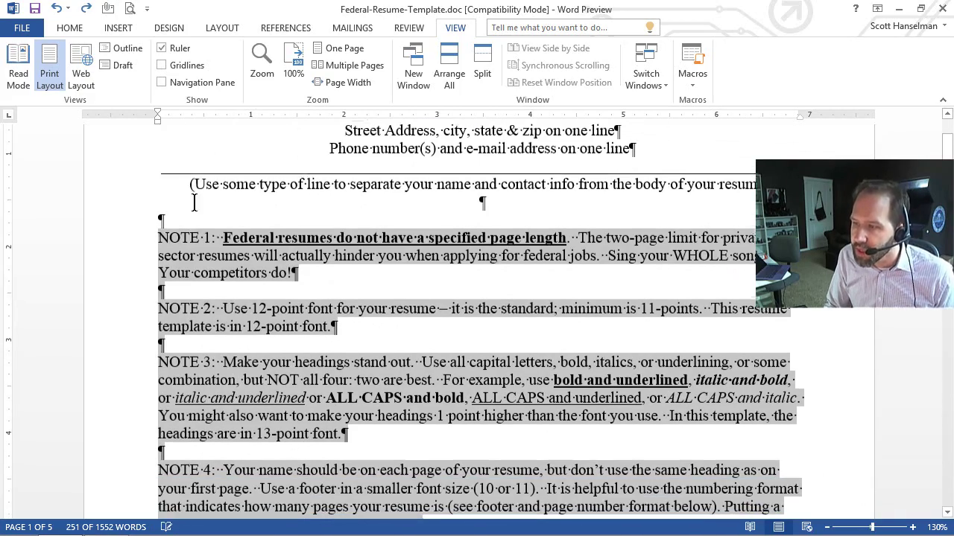
pyautogui.click(221, 233)
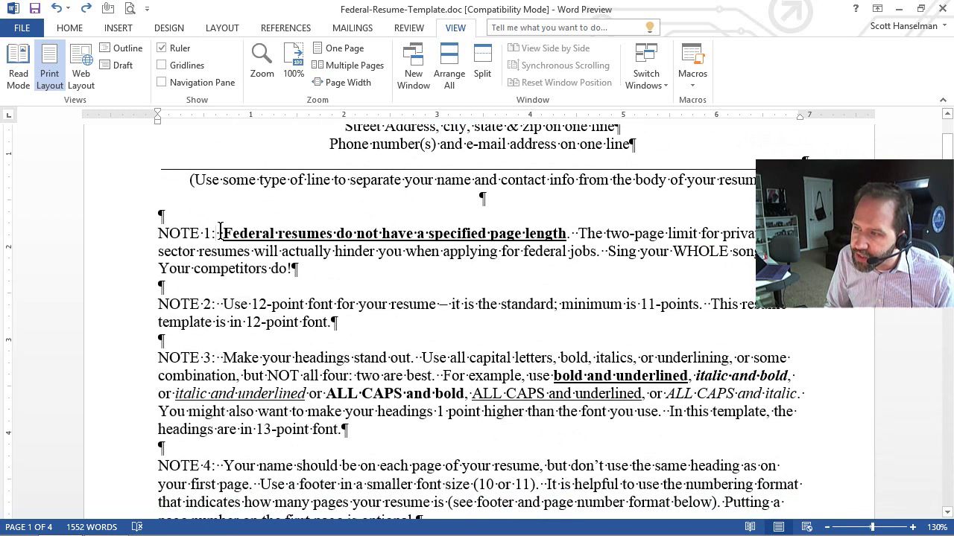
pyautogui.click(182, 251)
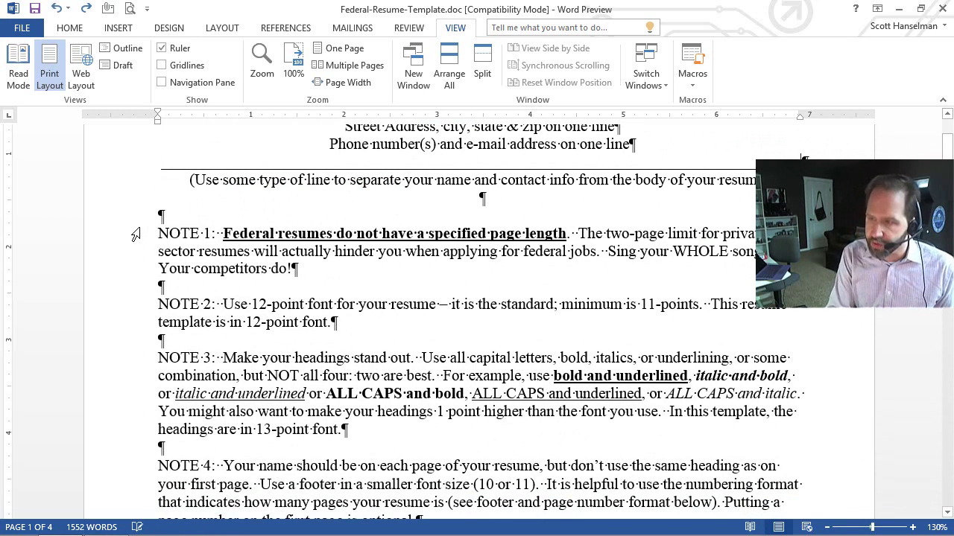
pyautogui.keyDown('shift'); pyautogui.click(136, 235); pyautogui.keyUp('shift')
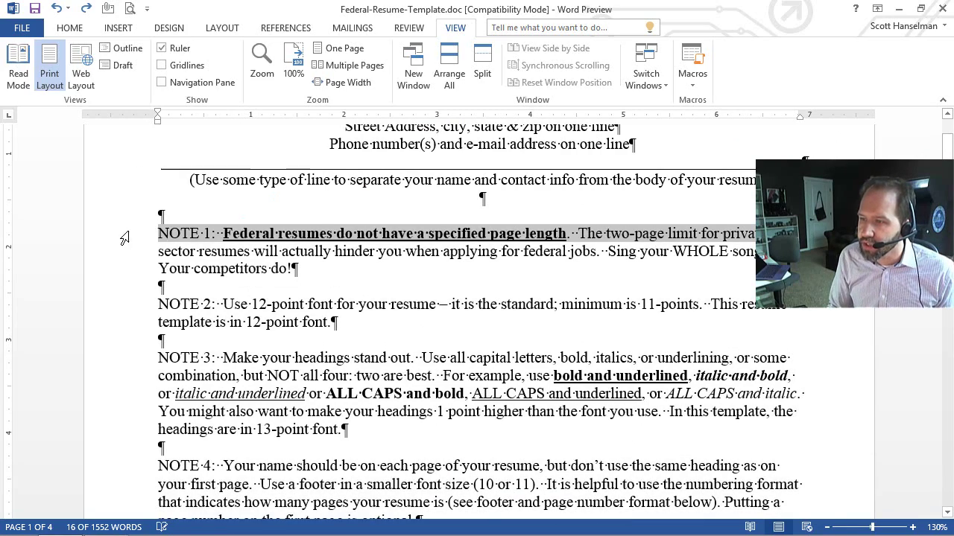
pyautogui.doubleClick(131, 235)
pyautogui.moveTo(84, 317); pyautogui.dragTo(112, 360)
pyautogui.scroll(2, 112, 360)
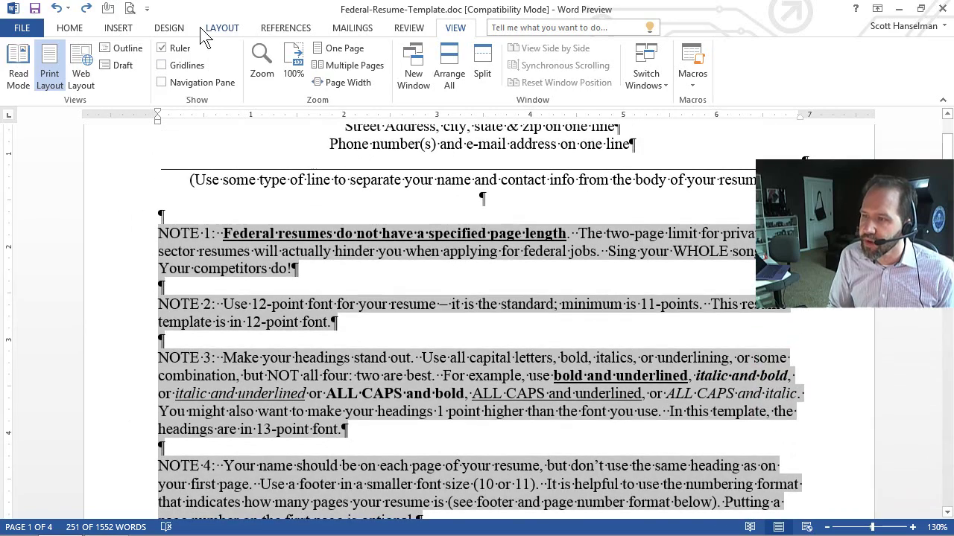
pyautogui.moveTo(159, 118)
pyautogui.mouseDown()
pyautogui.moveTo(251, 120)
pyautogui.moveTo(236, 128)
pyautogui.mouseUp()
pyautogui.click(270, 251)
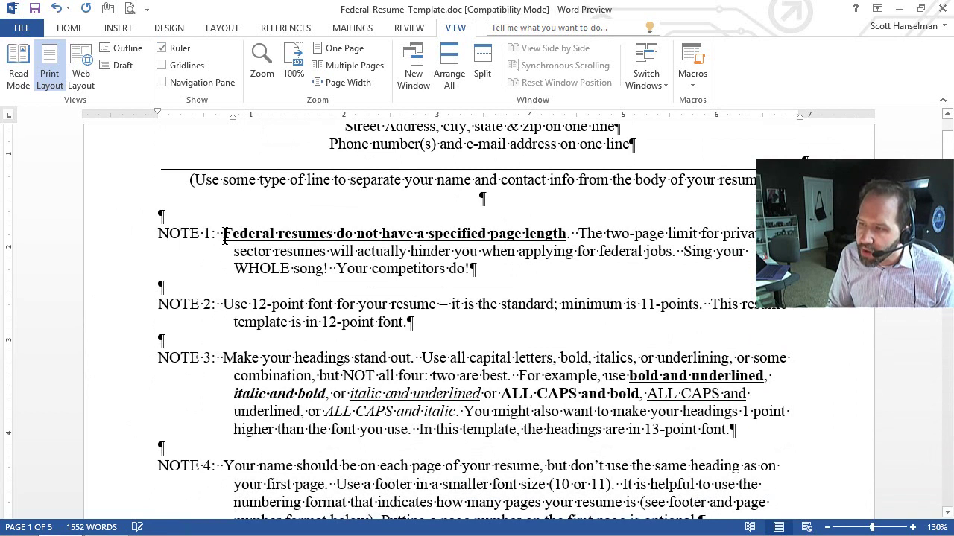
# - Remove one extra space before Federal in NOTE 1 and select the NOTE 1 paragraph
pyautogui.moveTo(234, 233); pyautogui.dragTo(233, 234)
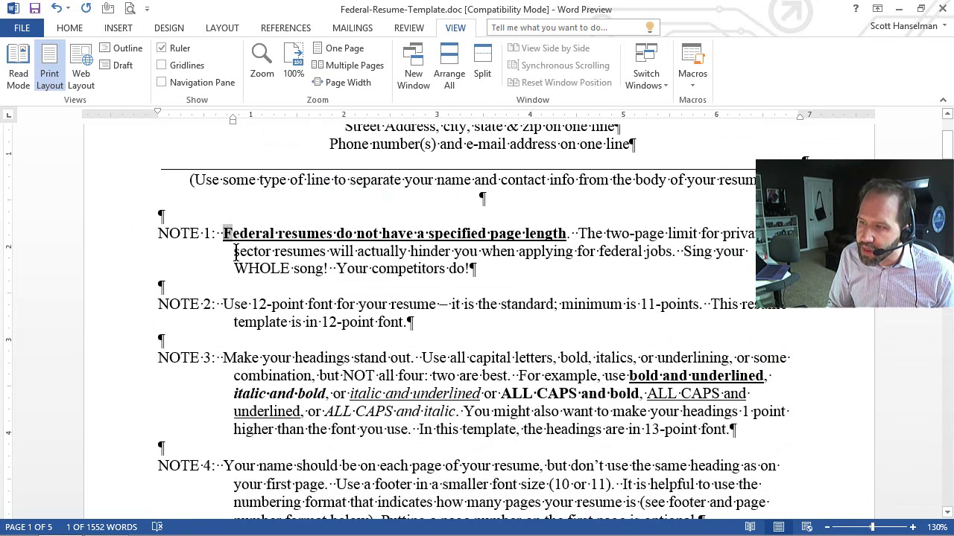
pyautogui.click(111, 240)
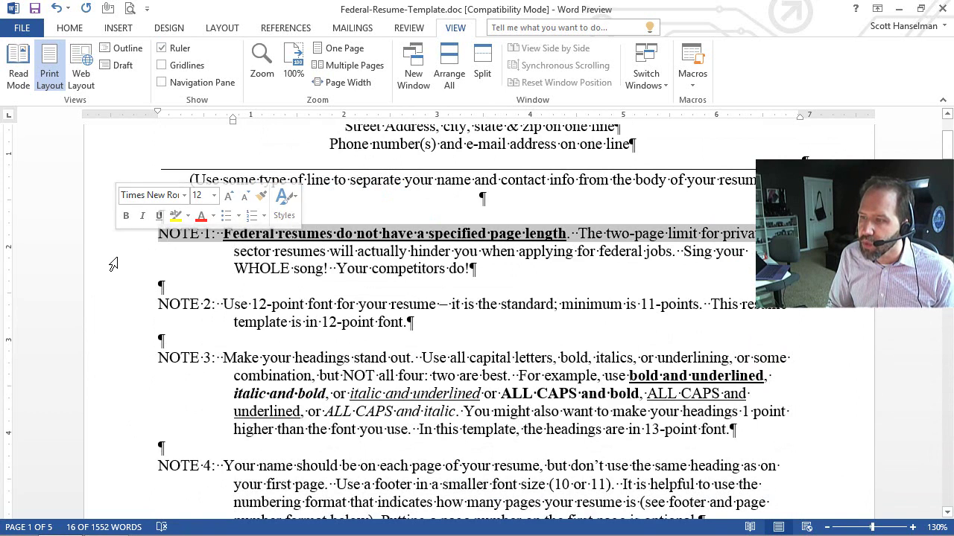
pyautogui.click(221, 234)
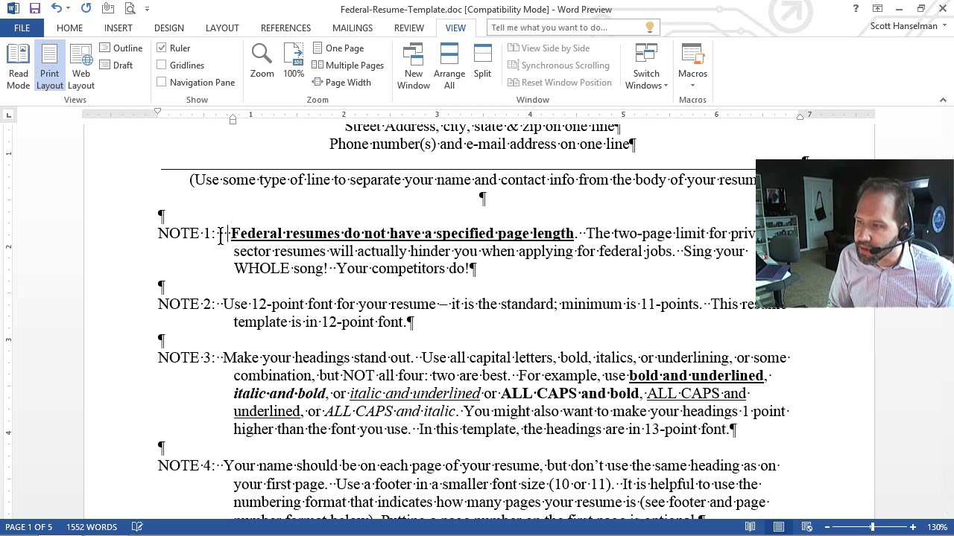
pyautogui.press('BackSpace')
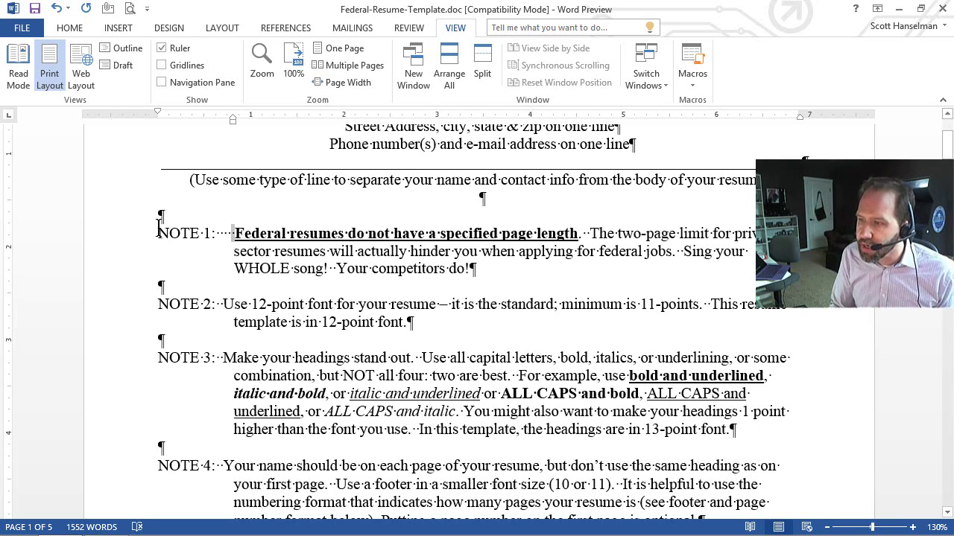
pyautogui.moveTo(108, 240); pyautogui.dragTo(117, 274)
# - Grow NOTE 1's text to 16 pt, then shrink it back to 12 pt
pyautogui.click(69, 28)
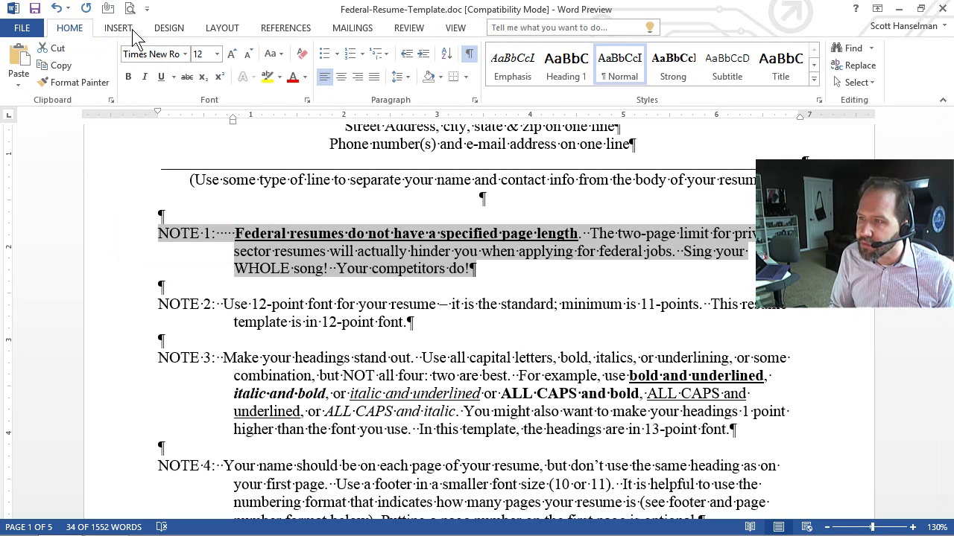
pyautogui.click(237, 55)
pyautogui.click(236, 56)
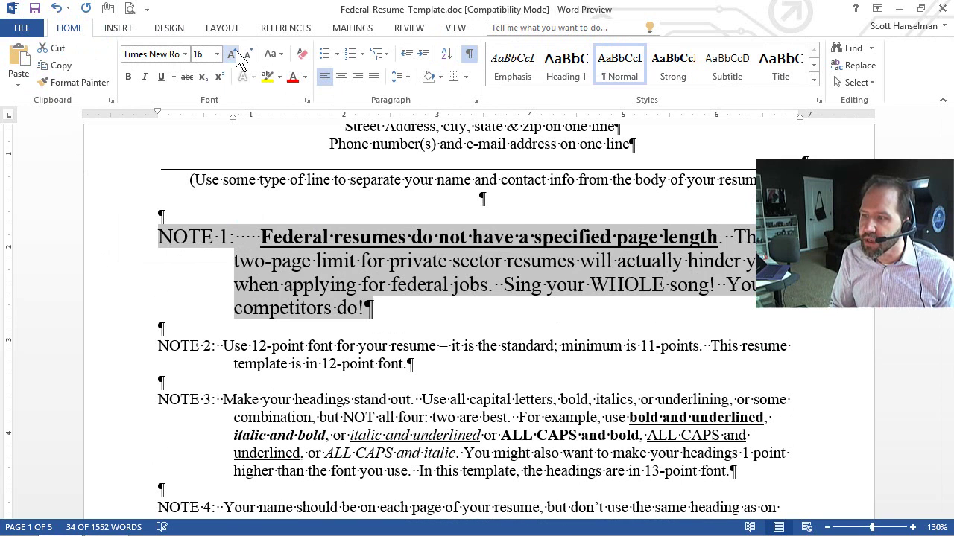
pyautogui.click(248, 54)
pyautogui.click(248, 53)
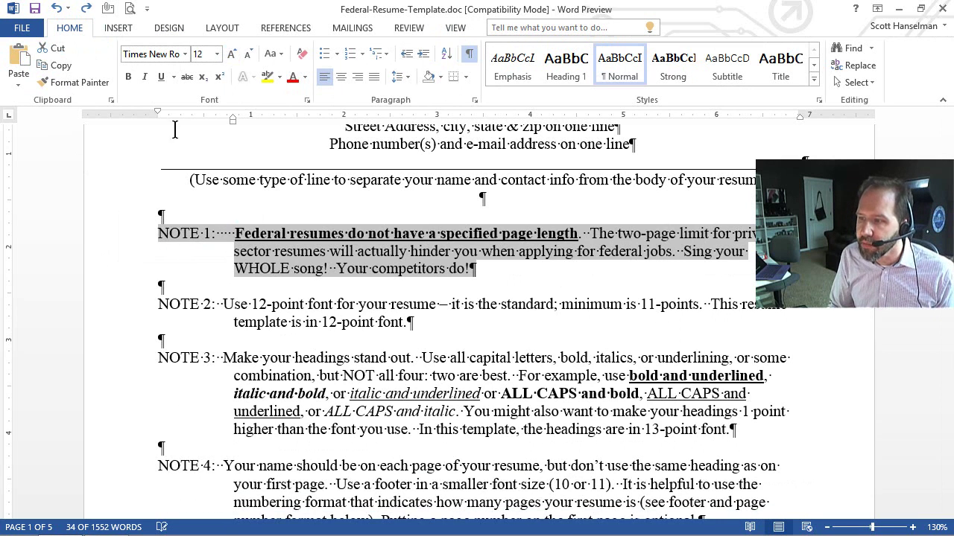
# - Select NOTEs 1–5 and add a left tab stop at the hanging-indent position
pyautogui.click(106, 242)
pyautogui.scroll(-3, 104, 343)
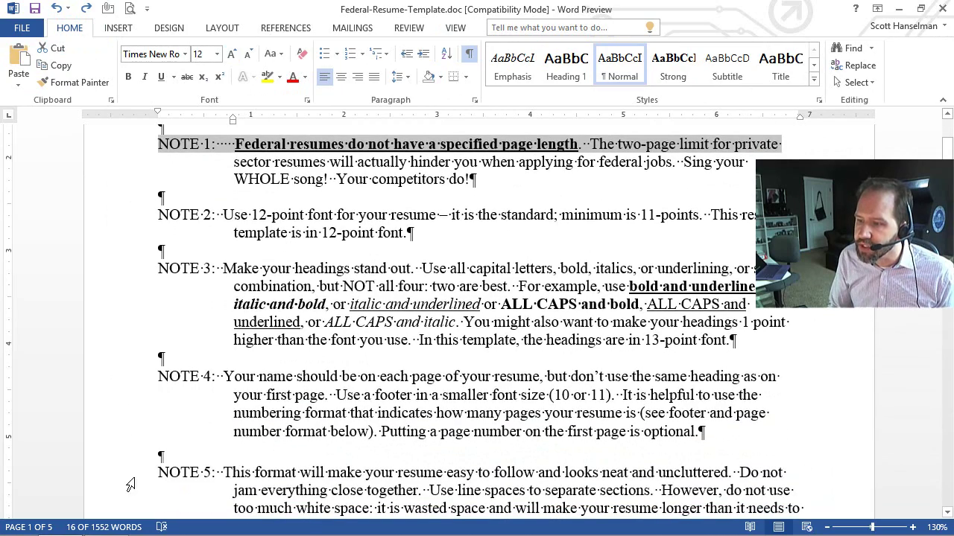
pyautogui.keyDown('shift'); pyautogui.click(119, 484); pyautogui.keyUp('shift')
pyautogui.scroll(-1, 120, 469)
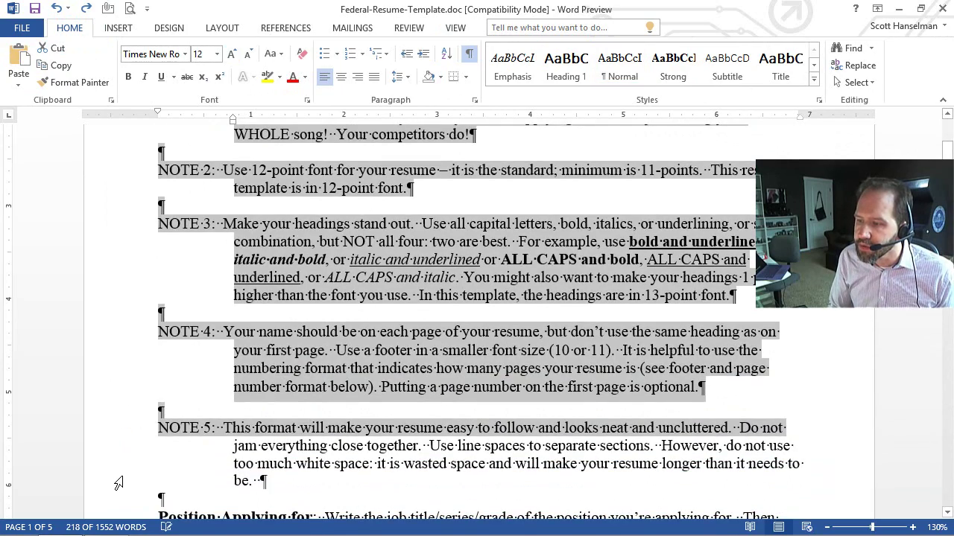
pyautogui.moveTo(120, 485); pyautogui.dragTo(103, 150)
pyautogui.scroll(1, 105, 224)
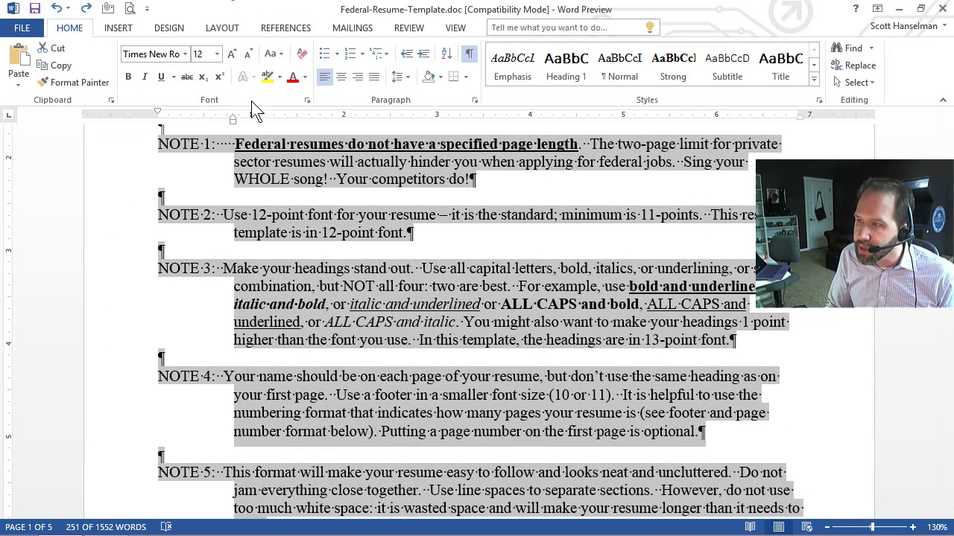
pyautogui.click(217, 117)
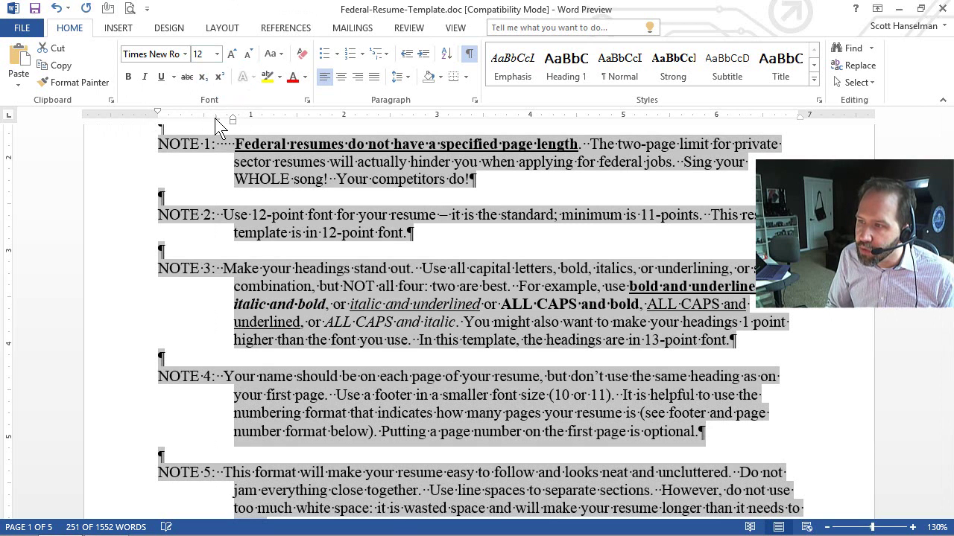
pyautogui.moveTo(217, 119); pyautogui.dragTo(233, 121)
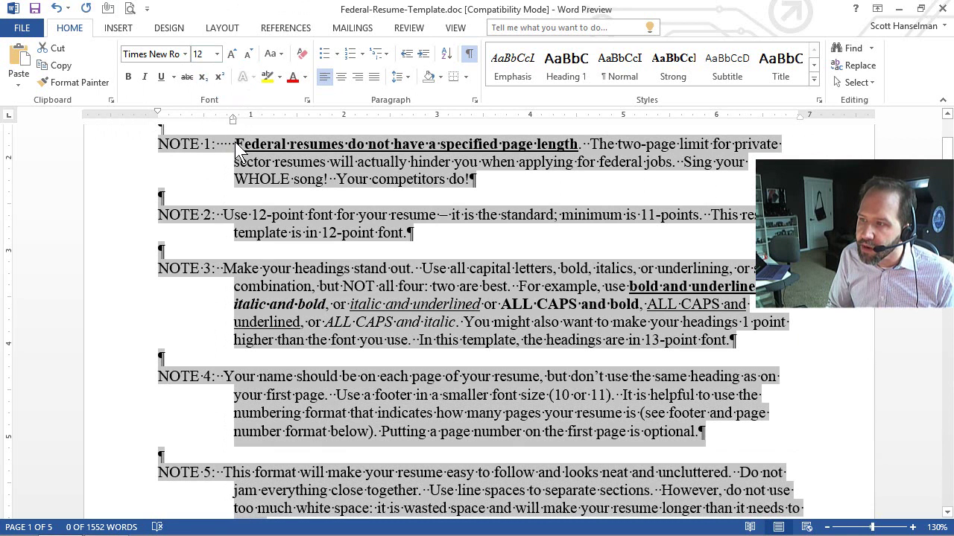
# - Replace the spaces after the NOTE 1:, 2: and 3: labels with tabs, ignoring the '1:' flag
pyautogui.click(236, 143)
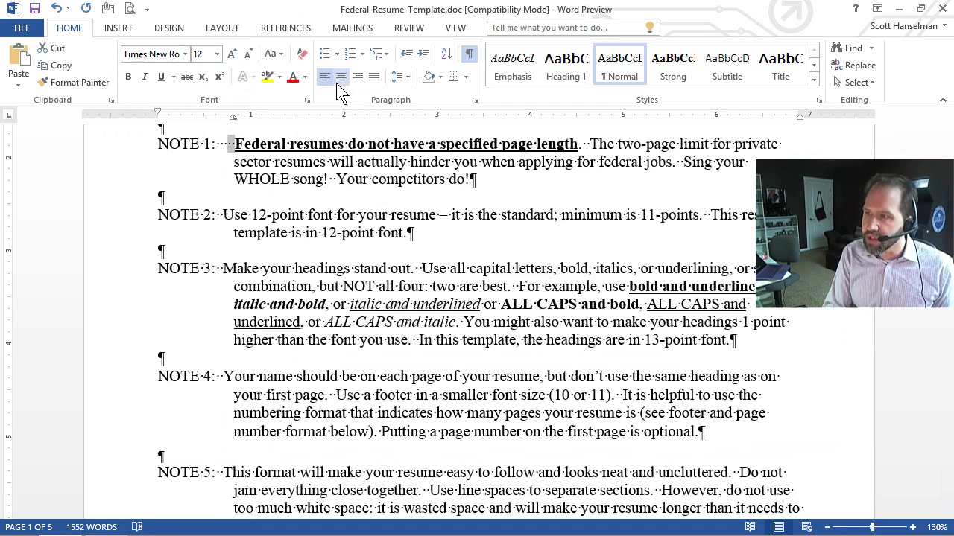
pyautogui.press('BackSpace')
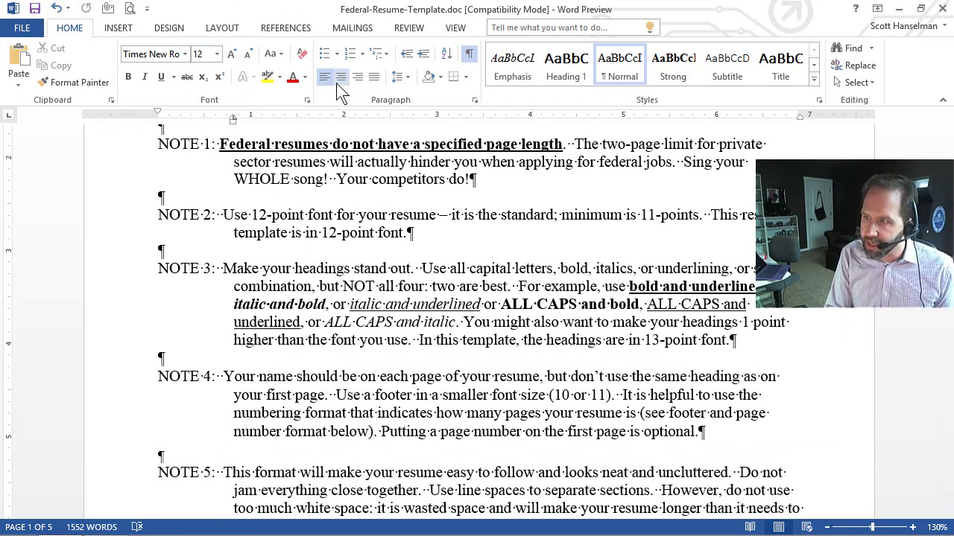
pyautogui.press('Tab')
pyautogui.press('BackSpace')
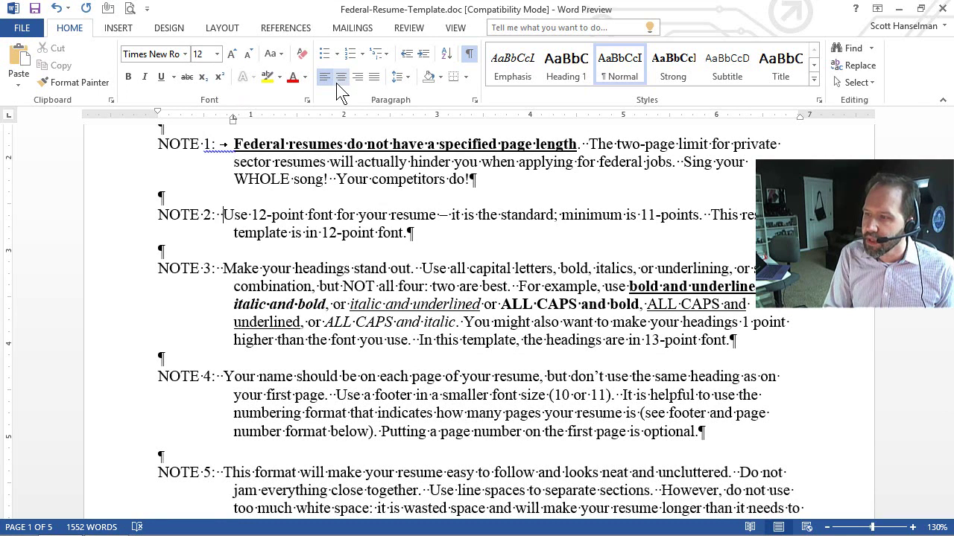
pyautogui.hotkey('shift', 'Left')
pyautogui.press('Tab')
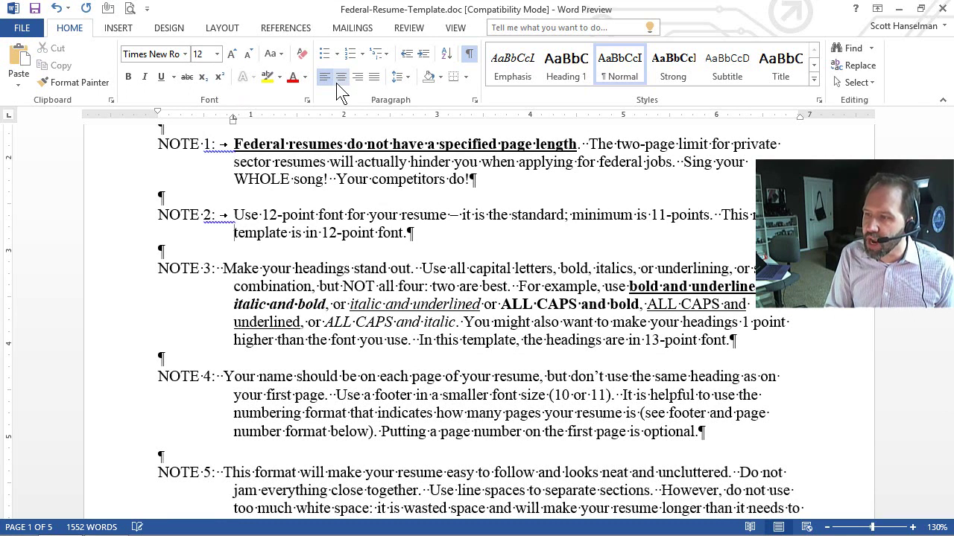
pyautogui.hotkey('shift', 'Left')
pyautogui.press('Tab')
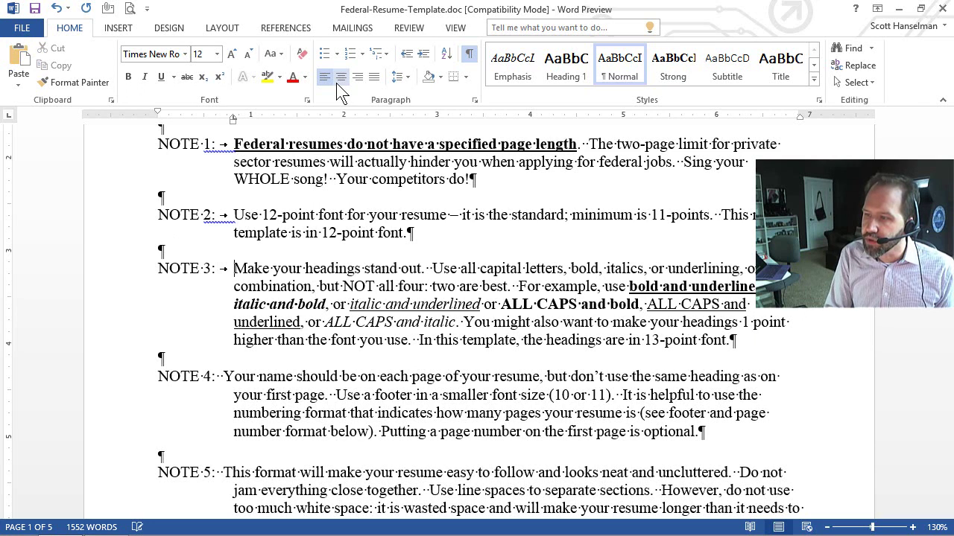
pyautogui.rightClick(213, 148)
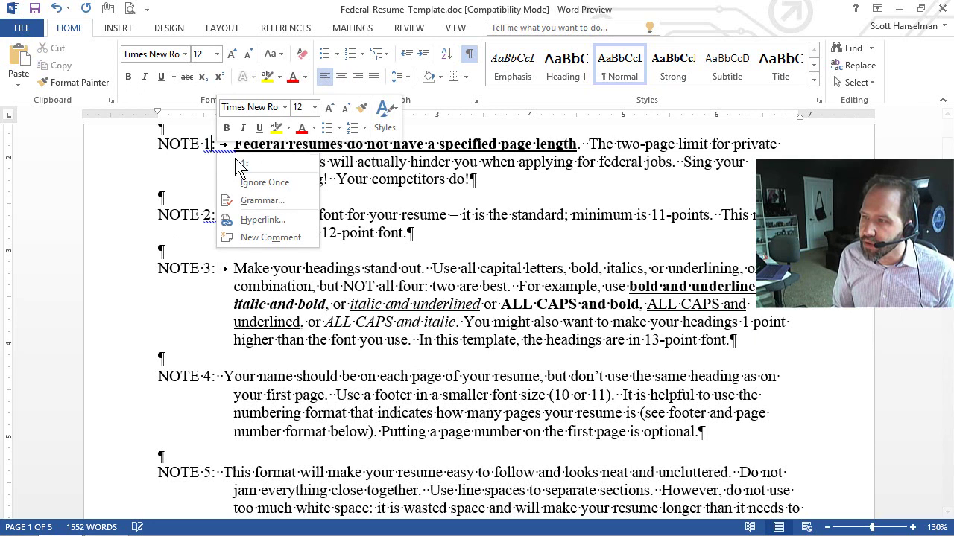
pyautogui.click(265, 182)
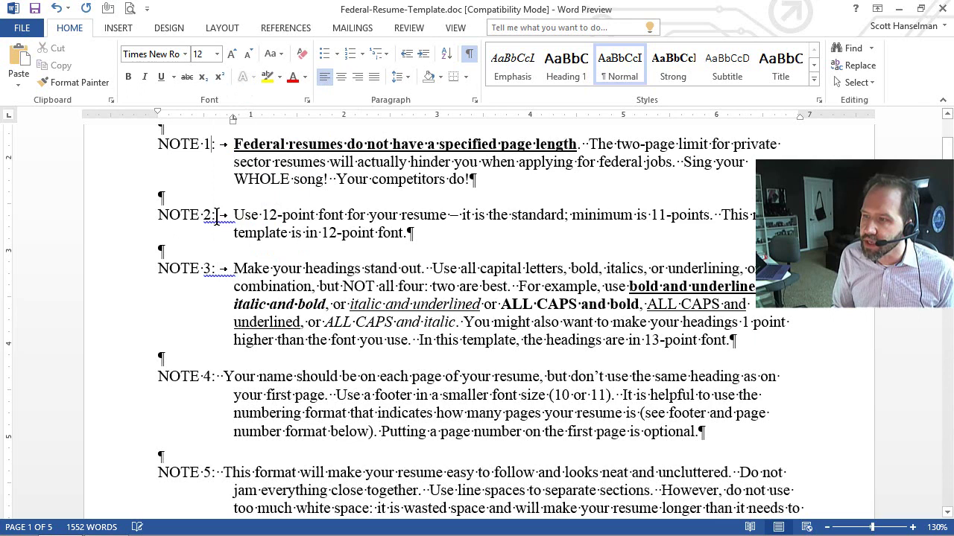
# - Replace the spaces after NOTE 4: and NOTE 5: with tabs
pyautogui.click(222, 378)
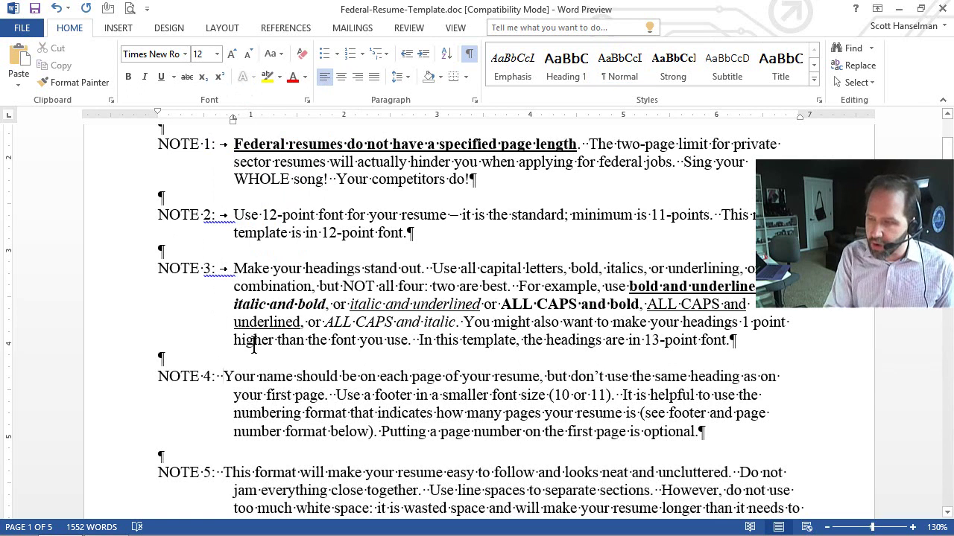
pyautogui.press('BackSpace')
pyautogui.press('BackSpace')
pyautogui.press('Tab')
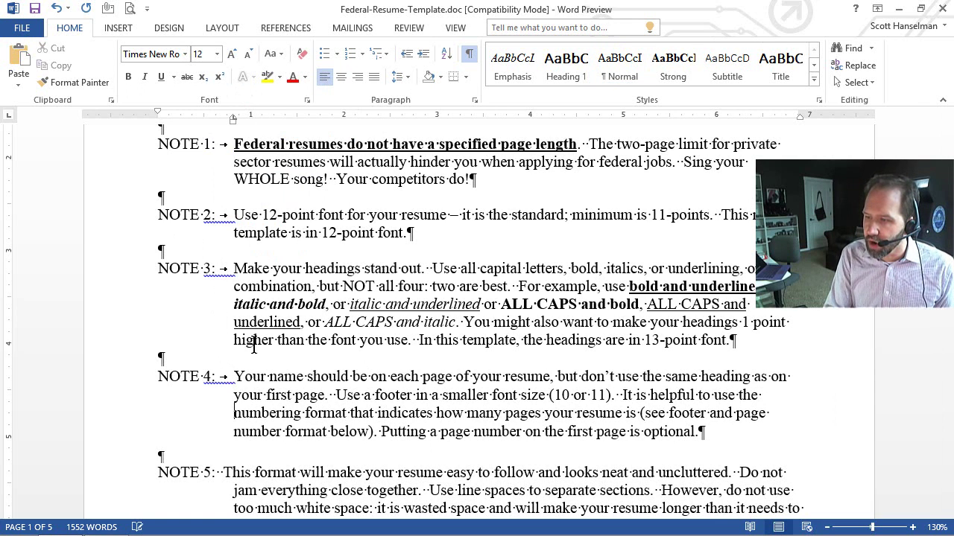
pyautogui.press('Down')
pyautogui.press('Down')
pyautogui.press('Down')
pyautogui.press('BackSpace')
pyautogui.press('Tab')
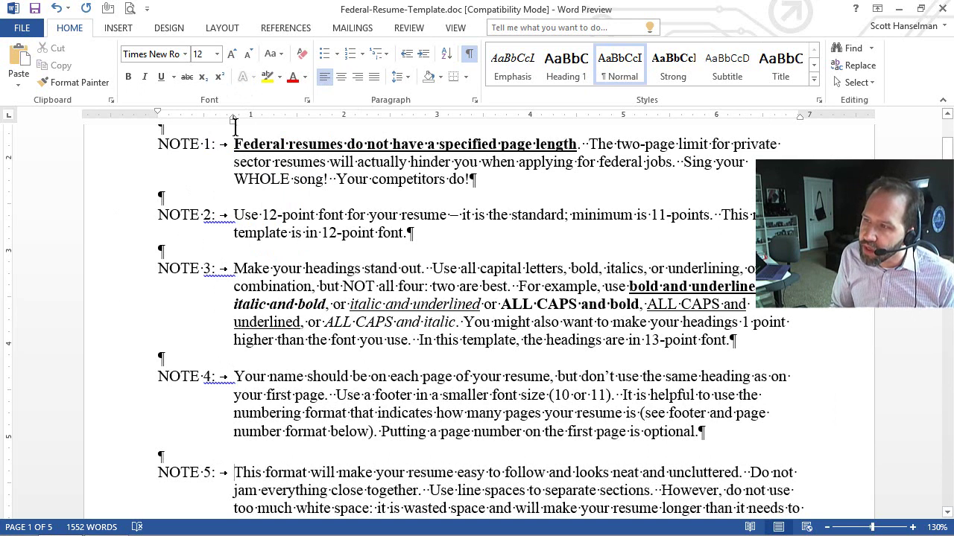
# - Select NOTE 1's paragraph, its tab and its three lines to check the alignment
pyautogui.moveTo(233, 144); pyautogui.dragTo(475, 179)
pyautogui.click(434, 179)
pyautogui.moveTo(216, 144); pyautogui.dragTo(233, 144)
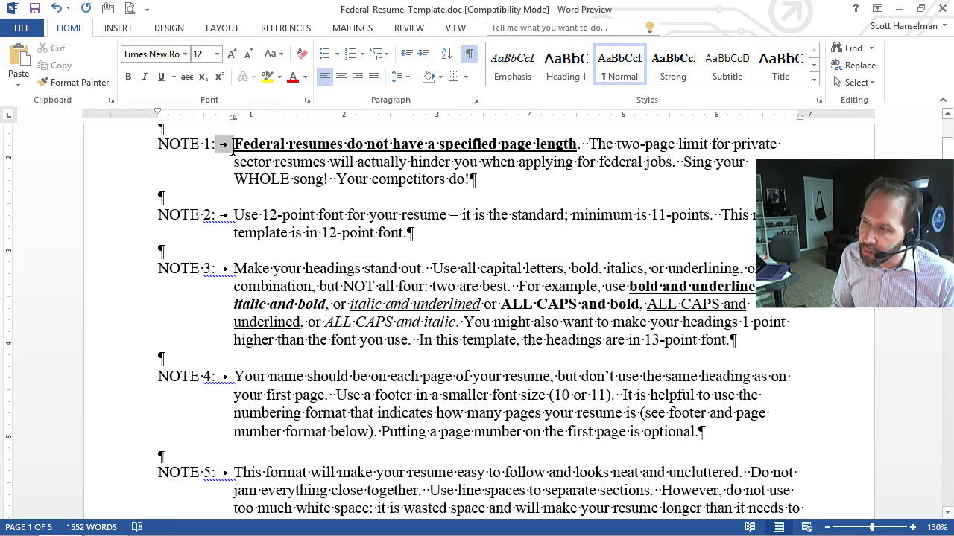
pyautogui.click(163, 145)
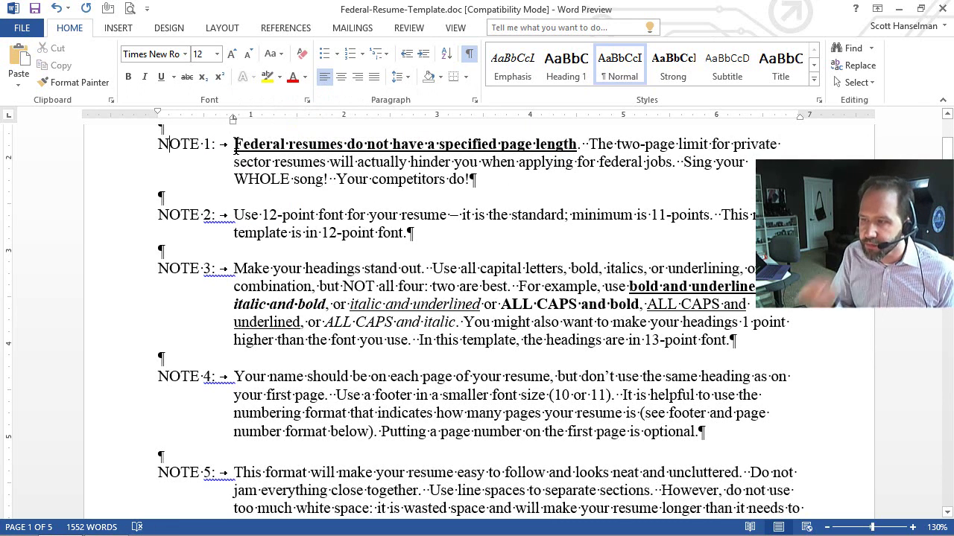
pyautogui.moveTo(119, 154); pyautogui.dragTo(117, 184)
pyautogui.click(106, 164)
# - Select the whole document and try larger and smaller text sizes, ending back at 12 pt
pyautogui.hotkey('ctrl', 'a')
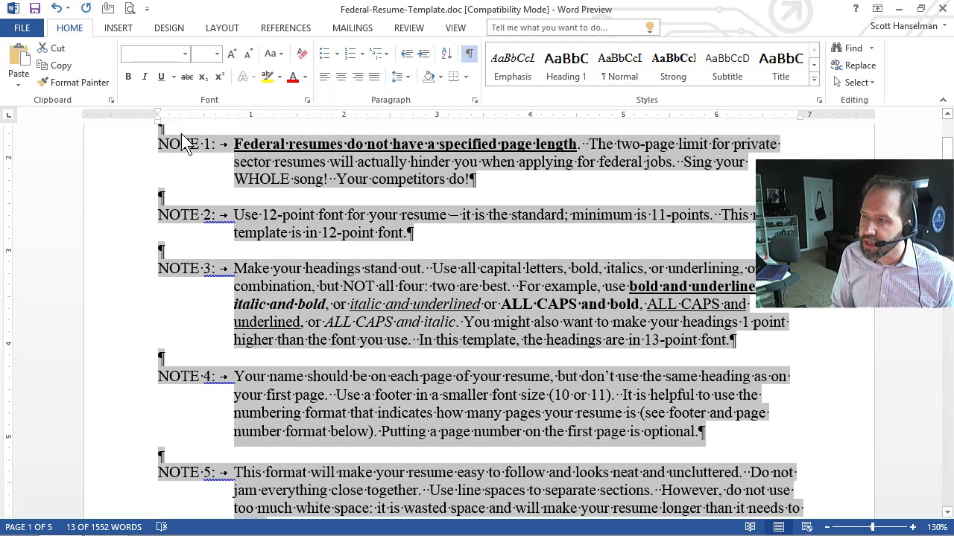
pyautogui.click(231, 54)
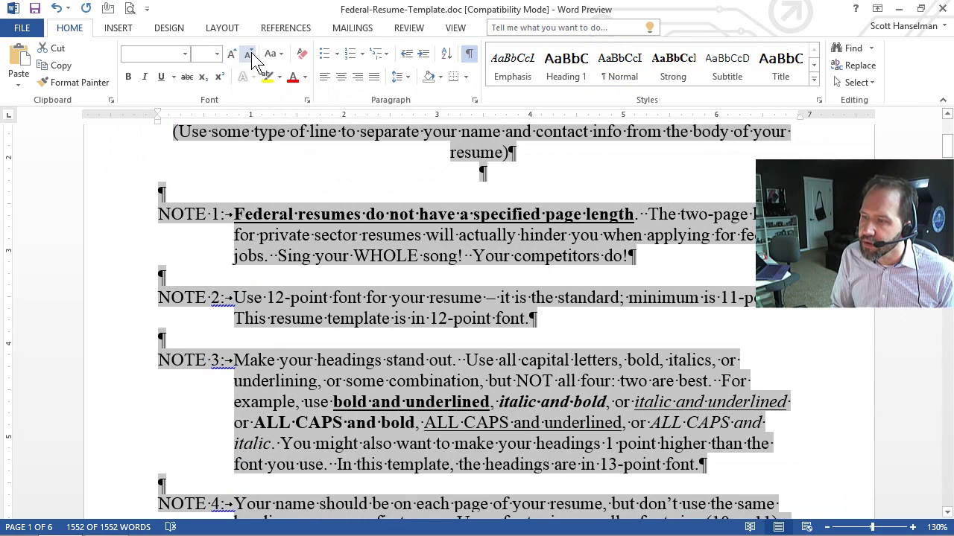
pyautogui.click(251, 54)
pyautogui.click(250, 55)
pyautogui.click(251, 54)
pyautogui.click(250, 54)
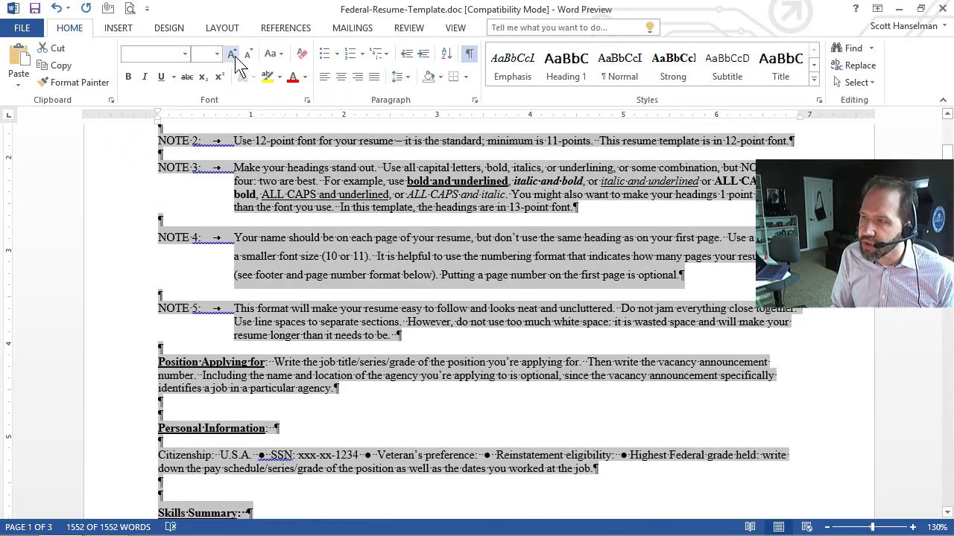
pyautogui.click(230, 55)
pyautogui.click(231, 55)
pyautogui.click(231, 55)
pyautogui.hotkey('ctrl', '[')
pyautogui.hotkey('ctrl', '[')
pyautogui.hotkey('ctrl', '[')
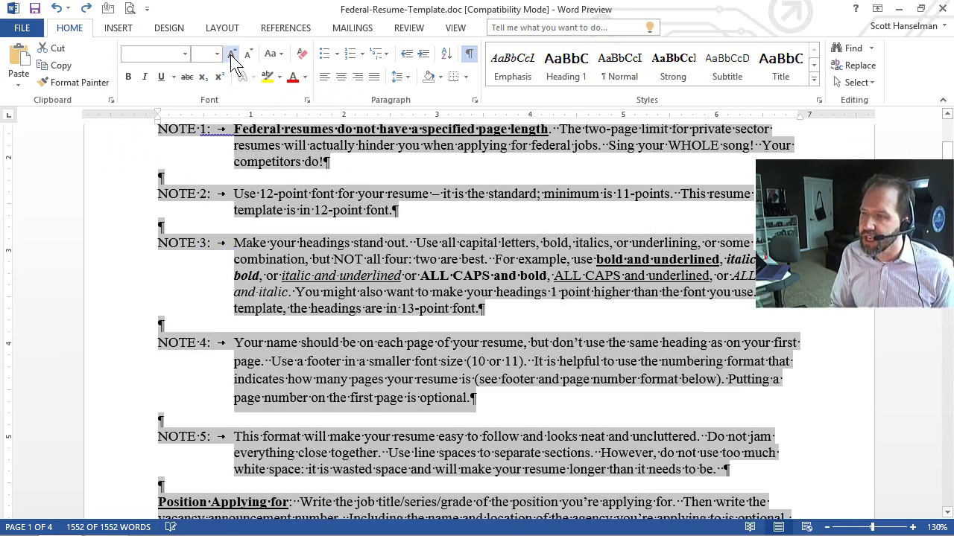
pyautogui.hotkey('ctrl', ']')
pyautogui.hotkey('ctrl', ']')
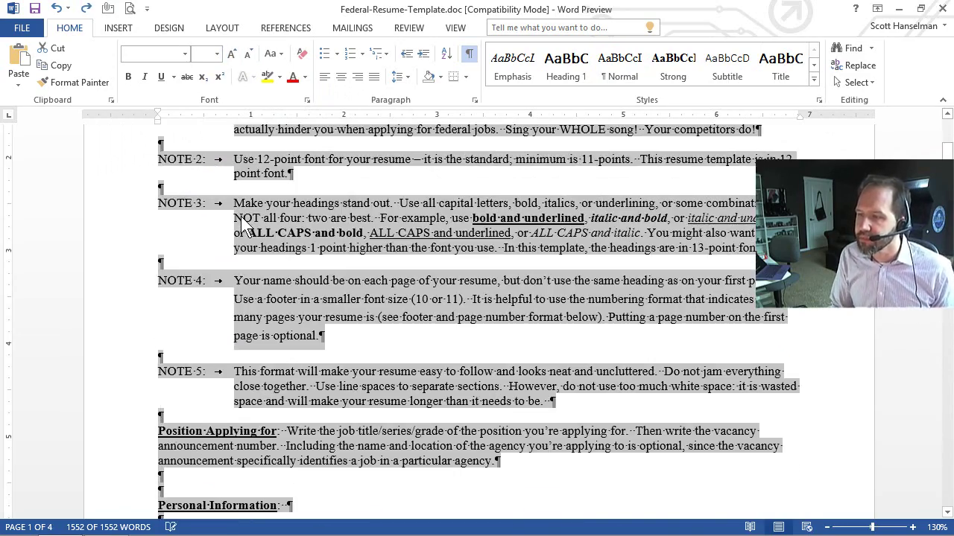
pyautogui.hotkey('ctrl', '[')
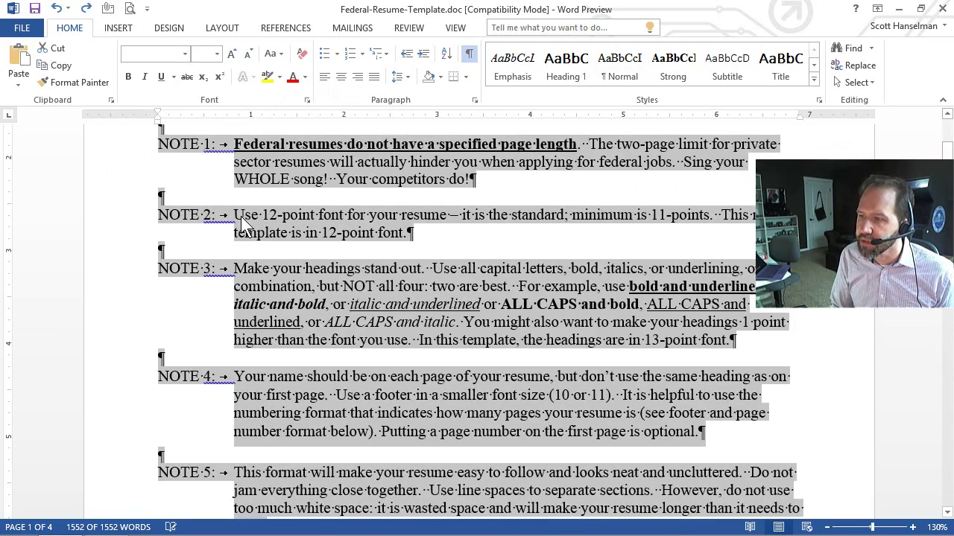
pyautogui.click(241, 216)
# - Scroll down to Academic Education & Honors on page 2 and hide the formatting marks
pyautogui.scroll(4, 238, 186)
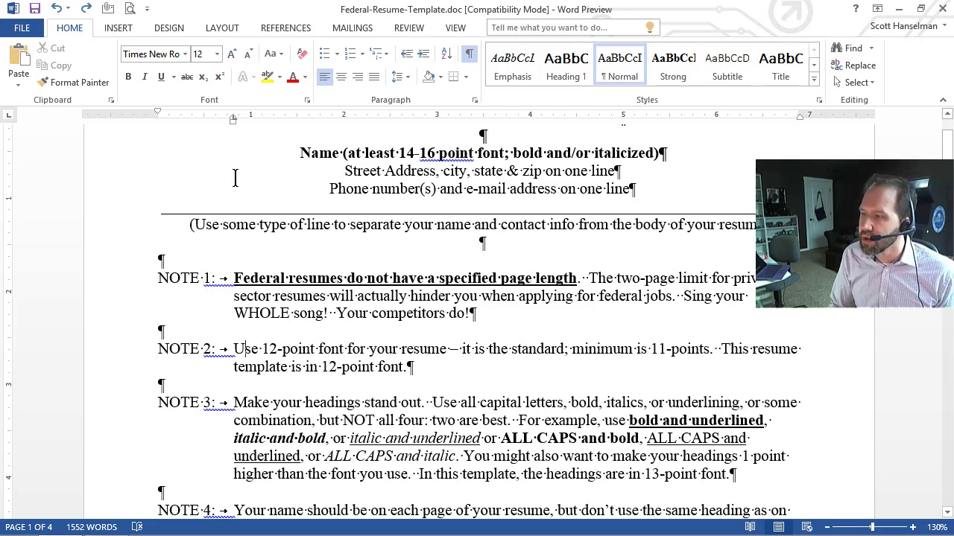
pyautogui.scroll(-12, 235, 177)
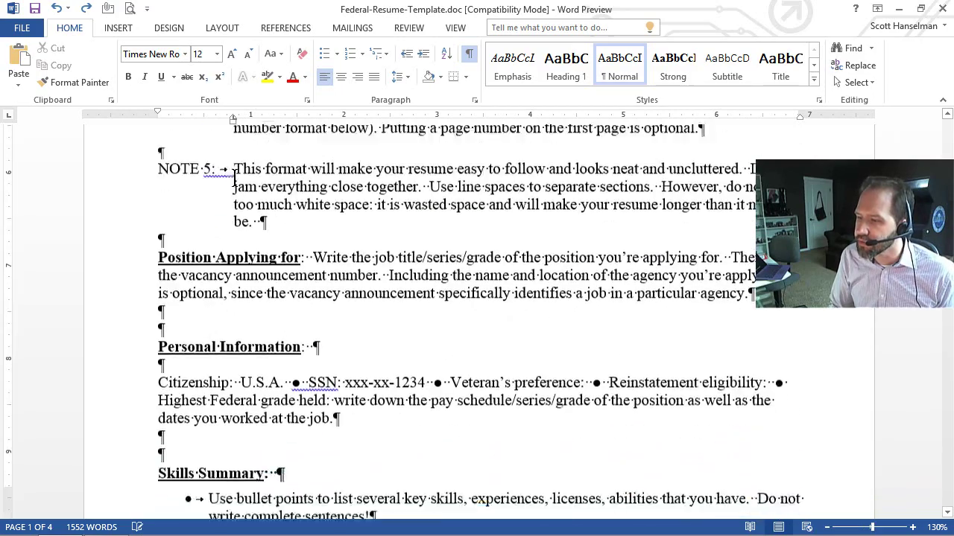
pyautogui.scroll(-9, 235, 177)
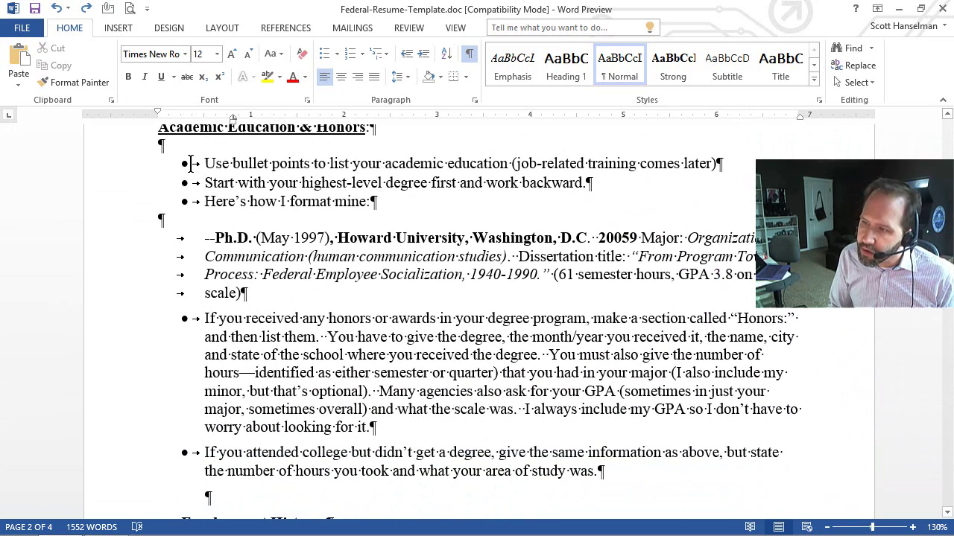
pyautogui.click(469, 53)
pyautogui.click(468, 53)
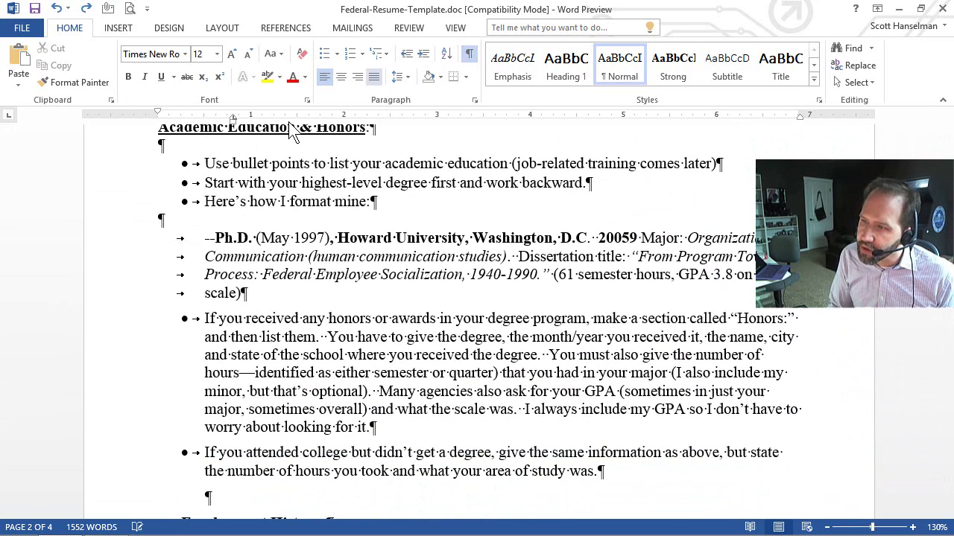
pyautogui.click(178, 146)
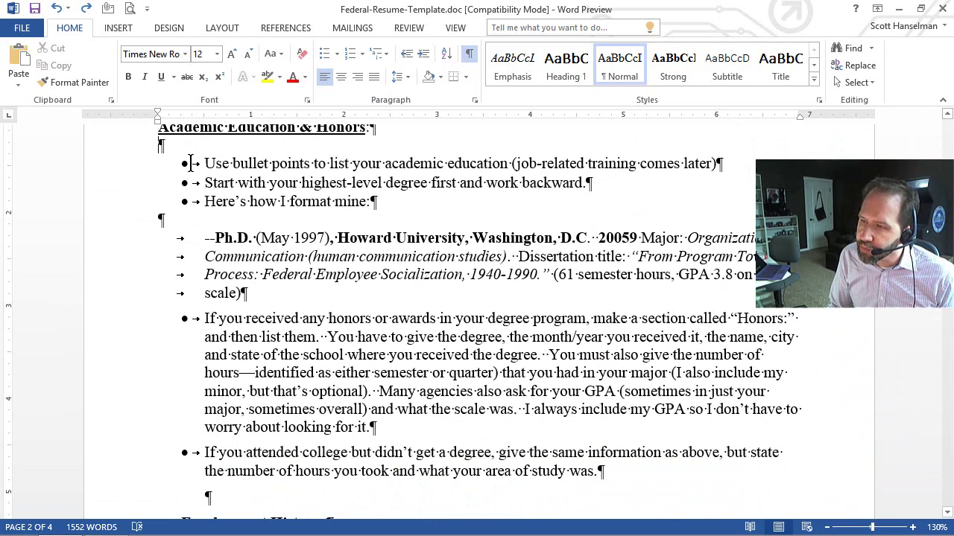
pyautogui.click(204, 163)
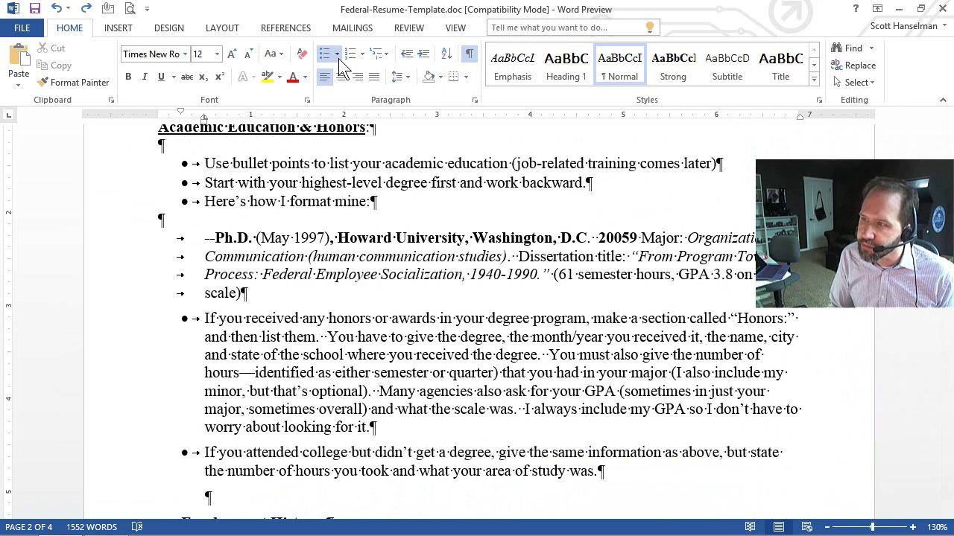
pyautogui.click(254, 237)
pyautogui.moveTo(148, 241); pyautogui.dragTo(162, 317)
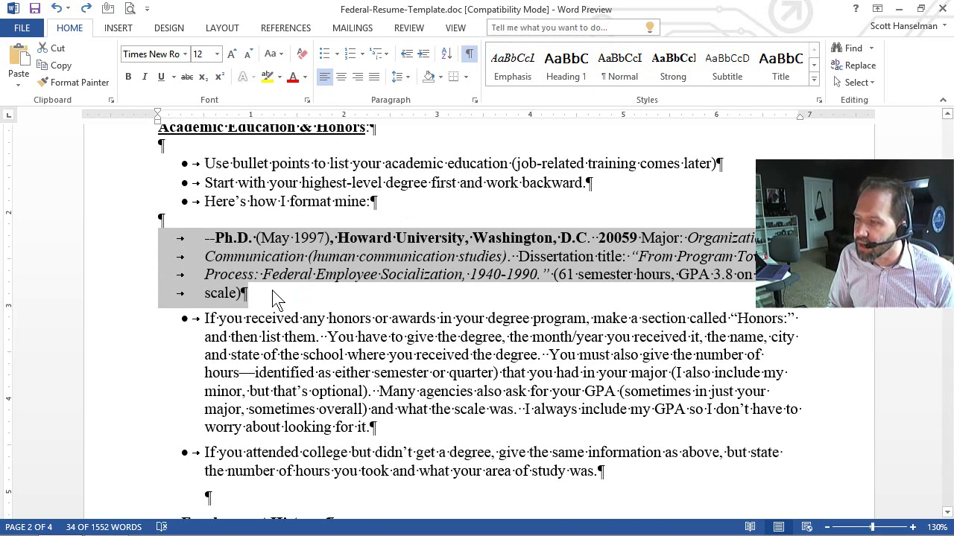
pyautogui.click(172, 247)
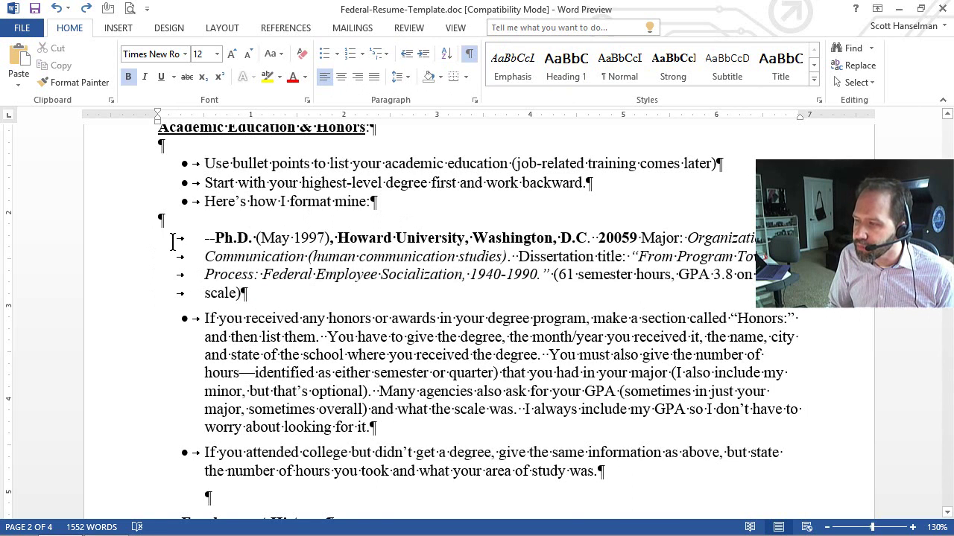
pyautogui.moveTo(173, 243); pyautogui.dragTo(199, 254)
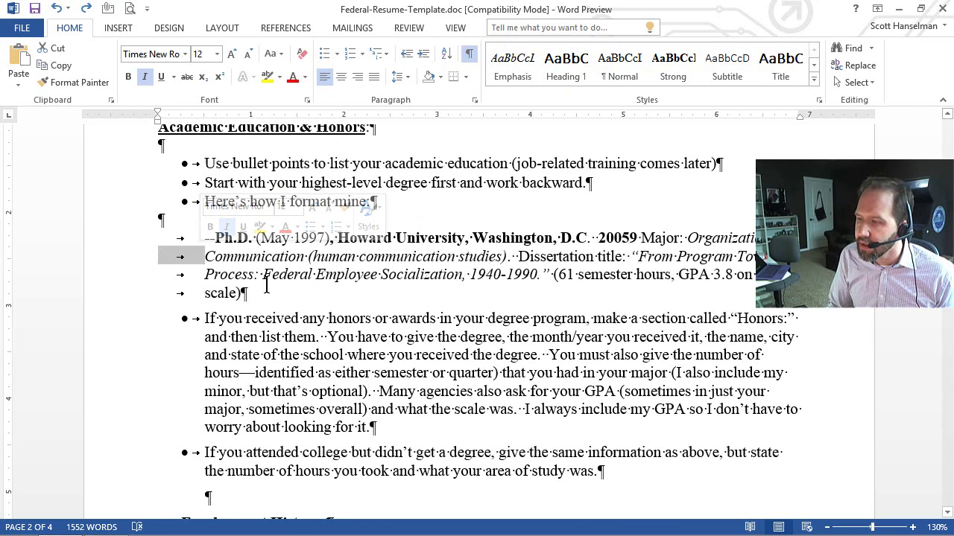
pyautogui.click(239, 289)
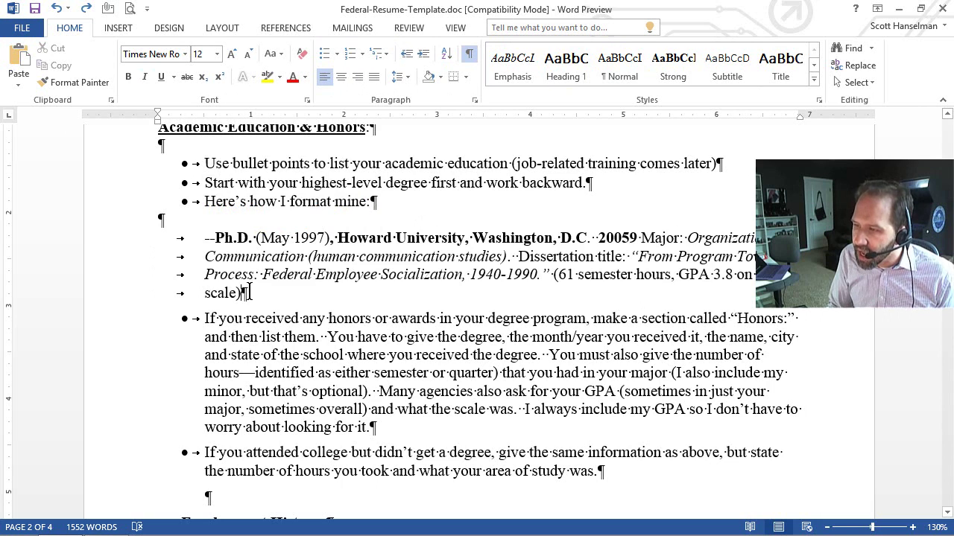
pyautogui.moveTo(248, 293); pyautogui.dragTo(140, 240)
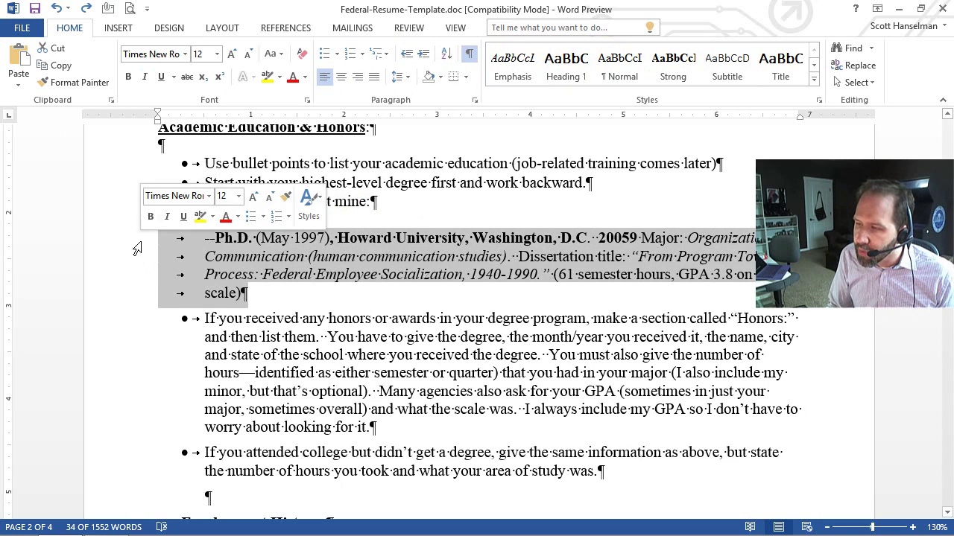
pyautogui.click(237, 56)
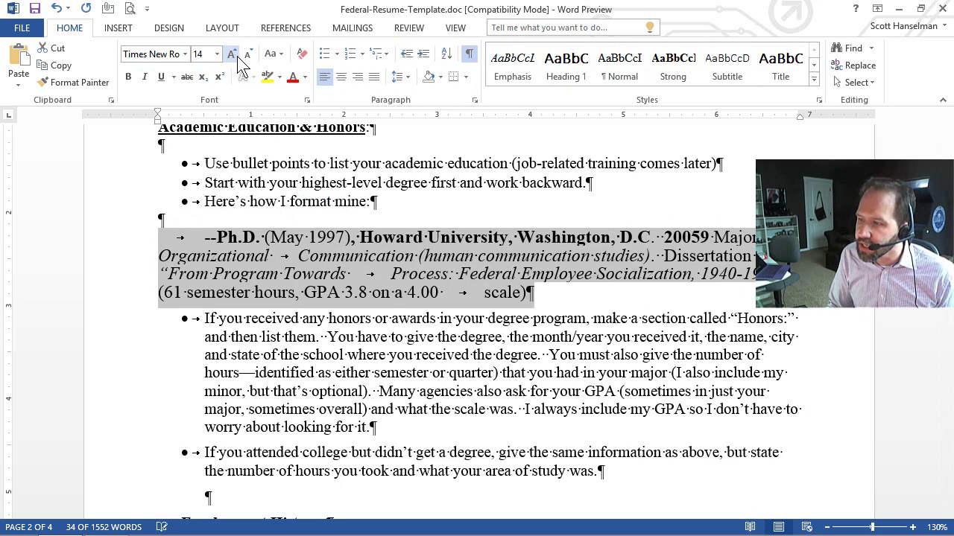
pyautogui.click(237, 56)
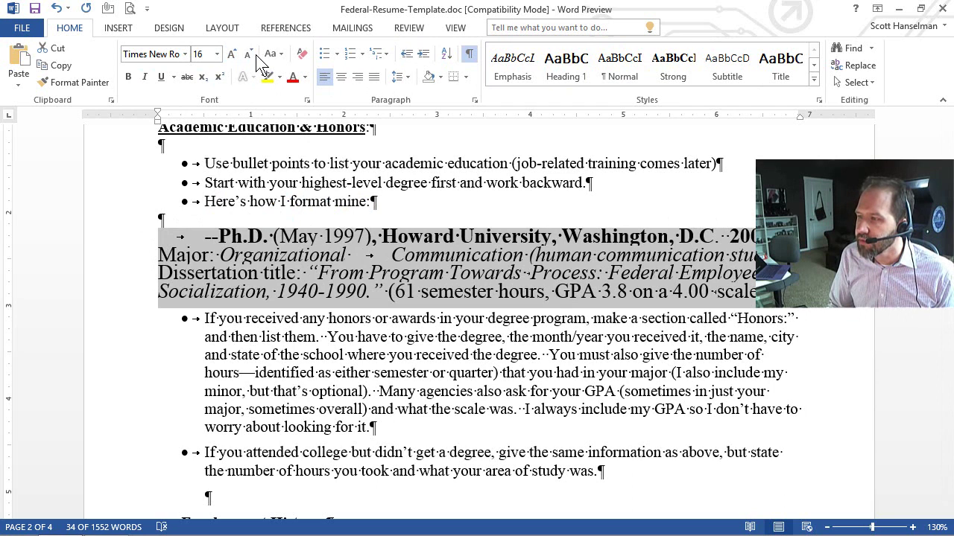
pyautogui.click(248, 54)
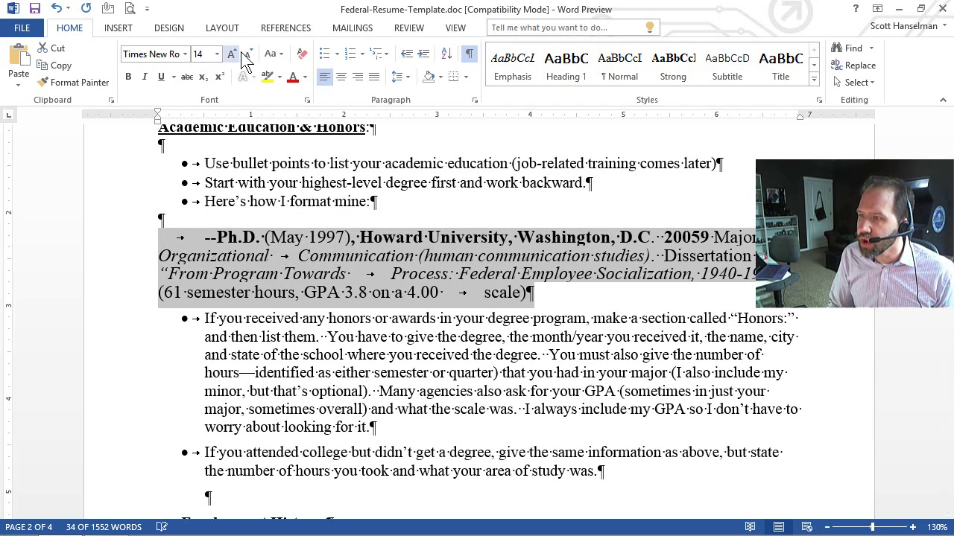
pyautogui.click(246, 57)
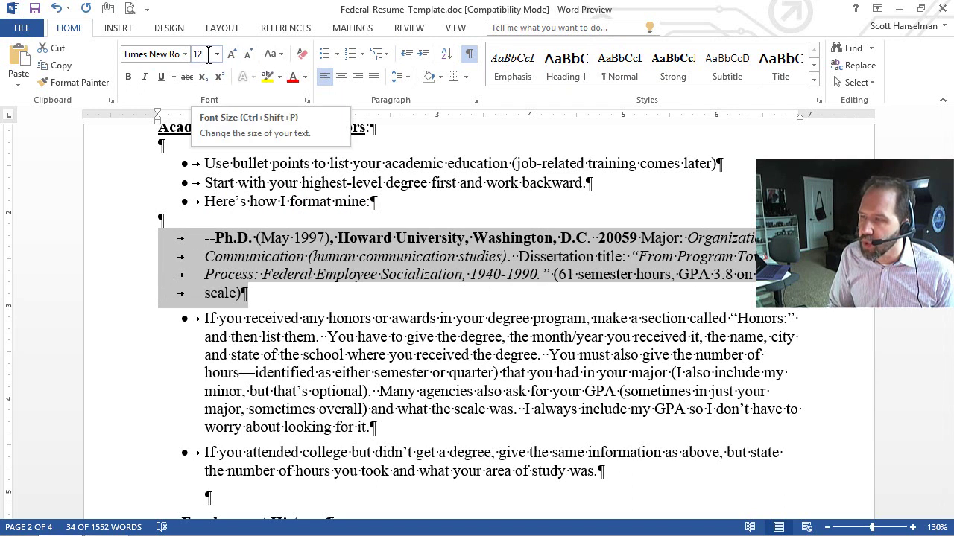
pyautogui.click(232, 55)
pyautogui.click(250, 54)
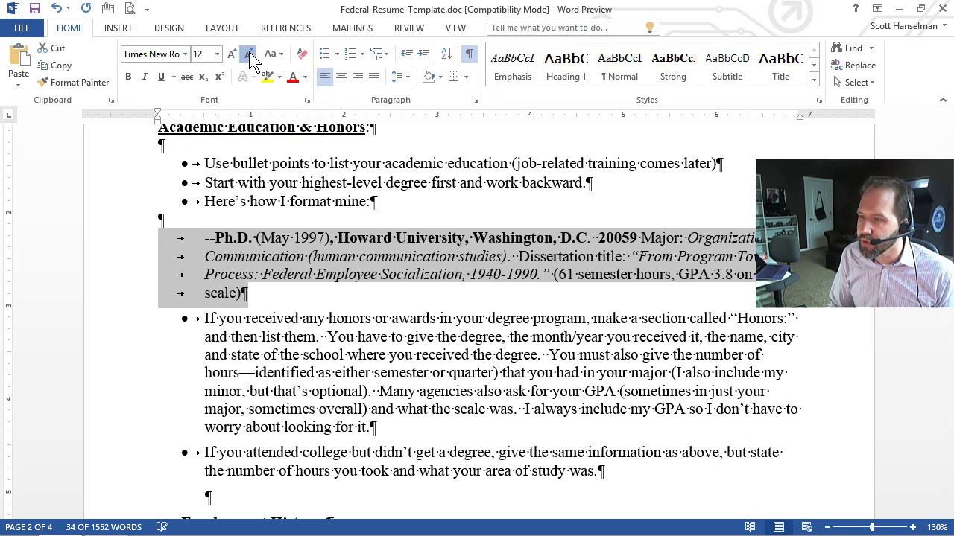
pyautogui.click(250, 55)
pyautogui.click(249, 51)
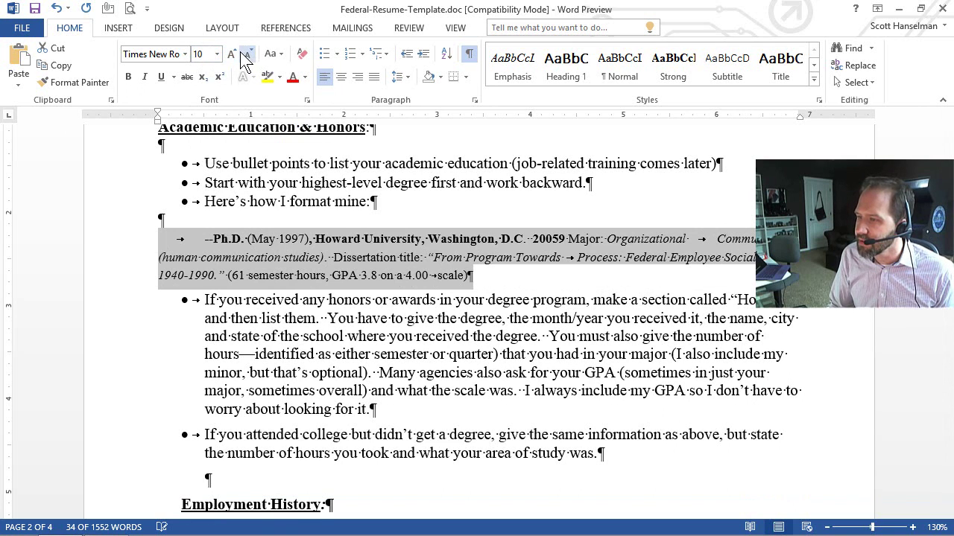
pyautogui.click(234, 54)
pyautogui.click(232, 55)
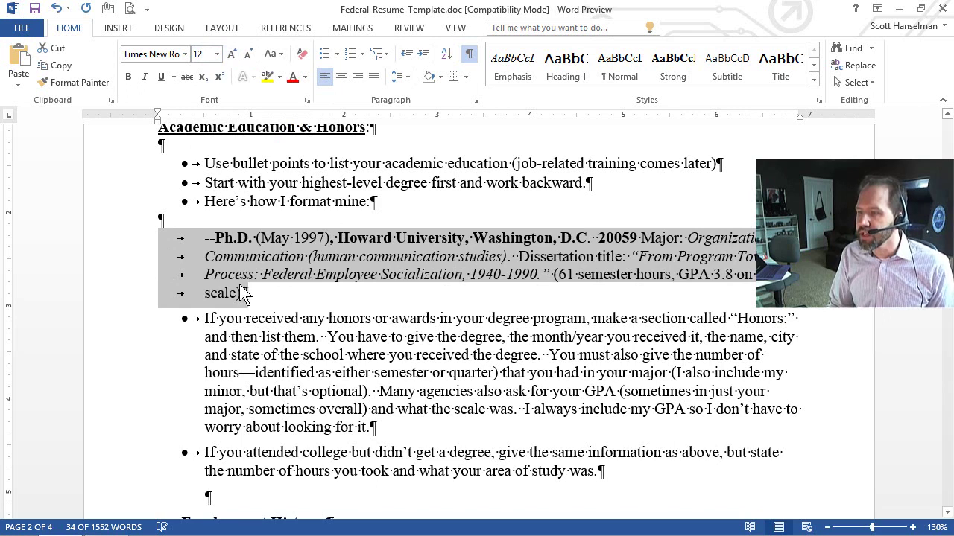
pyautogui.click(216, 288)
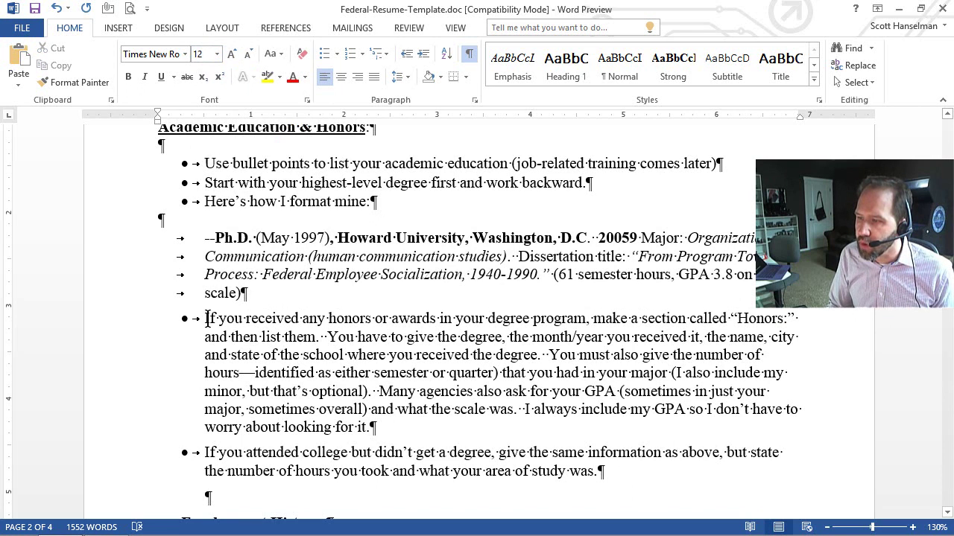
pyautogui.moveTo(128, 245); pyautogui.dragTo(119, 295)
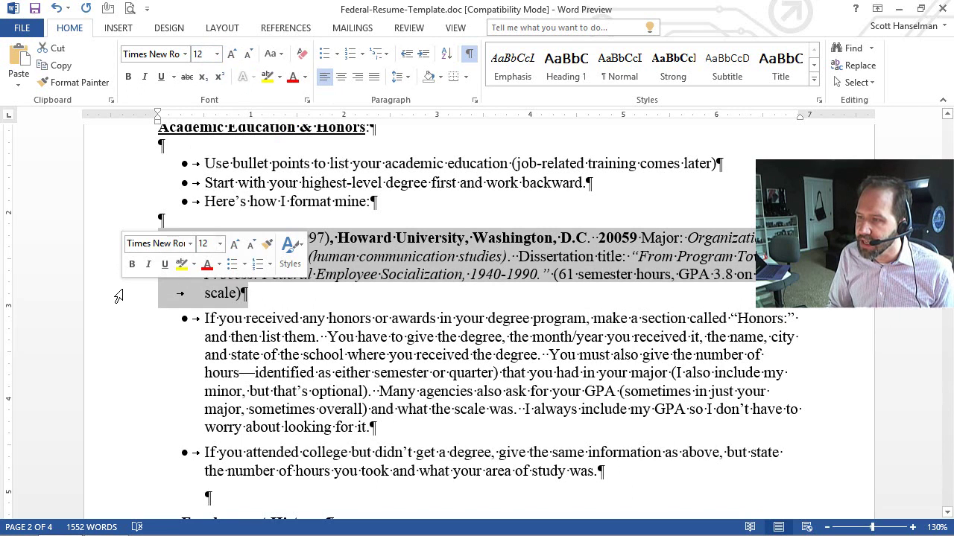
# - Delete the '--' and stray tabs at the start of each Ph.D. line
pyautogui.click(211, 293)
pyautogui.click(195, 243)
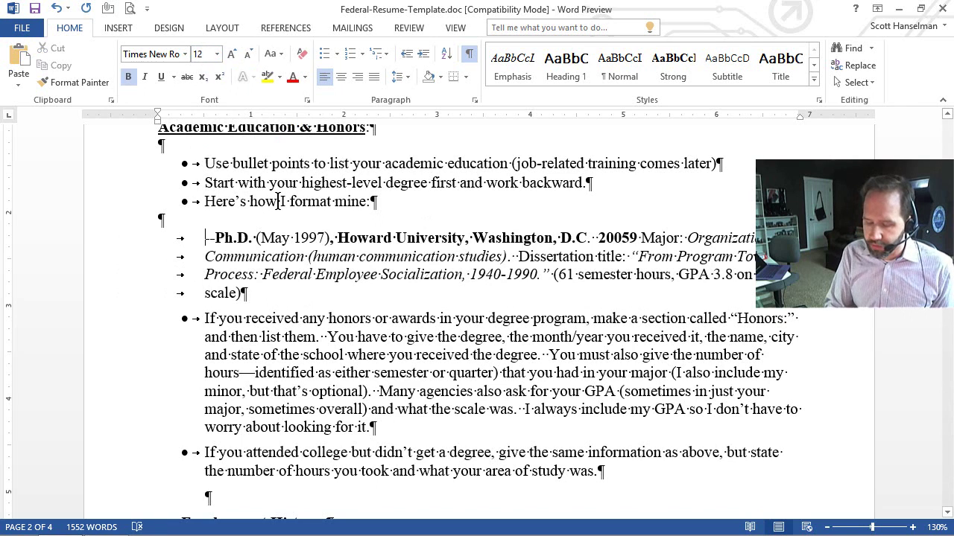
pyautogui.press('BackSpace')
pyautogui.press('BackSpace')
pyautogui.press('BackSpace')
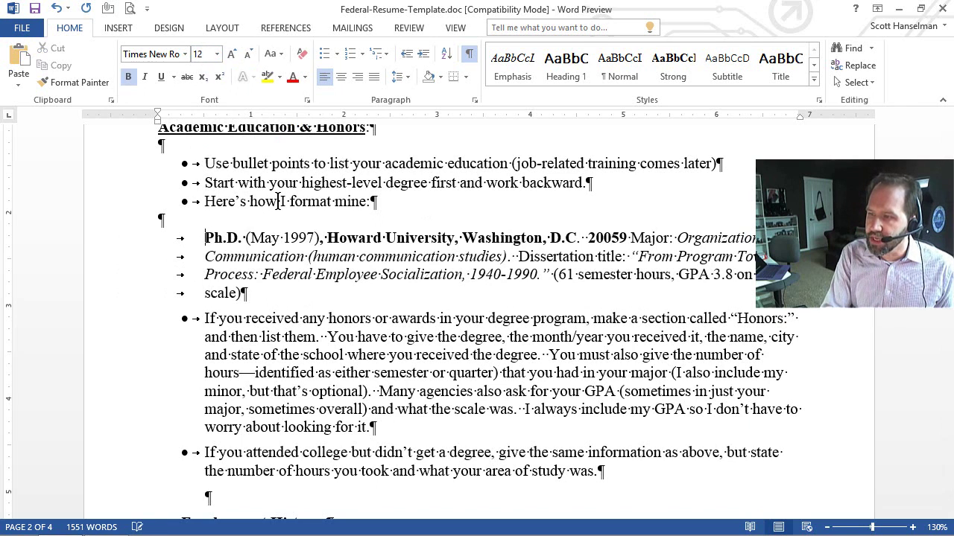
pyautogui.press('BackSpace')
pyautogui.press('Down')
pyautogui.press('BackSpace')
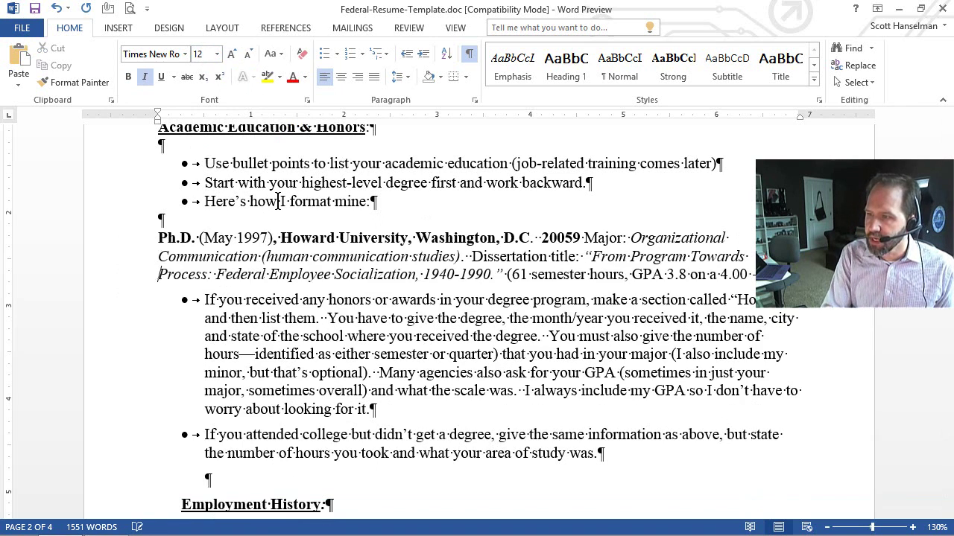
pyautogui.press('Down')
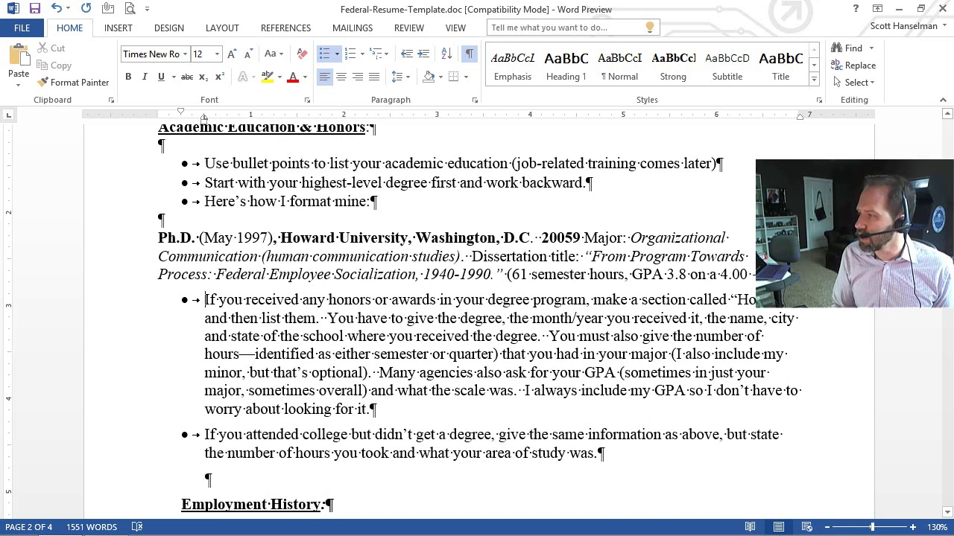
# - Hide and then re-show the formatting marks to check the Ph.D. paragraph's layout
pyautogui.click(469, 53)
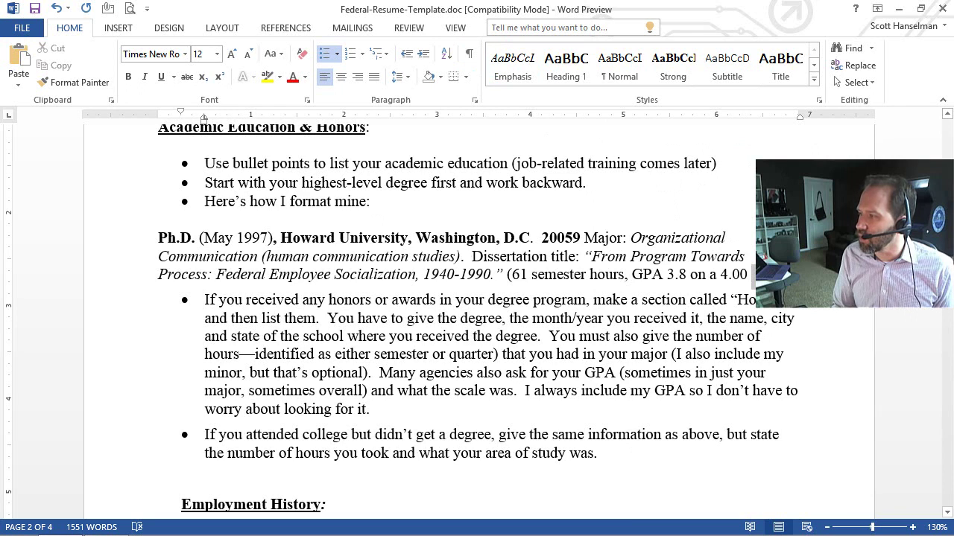
pyautogui.press('Up')
pyautogui.click(752, 273)
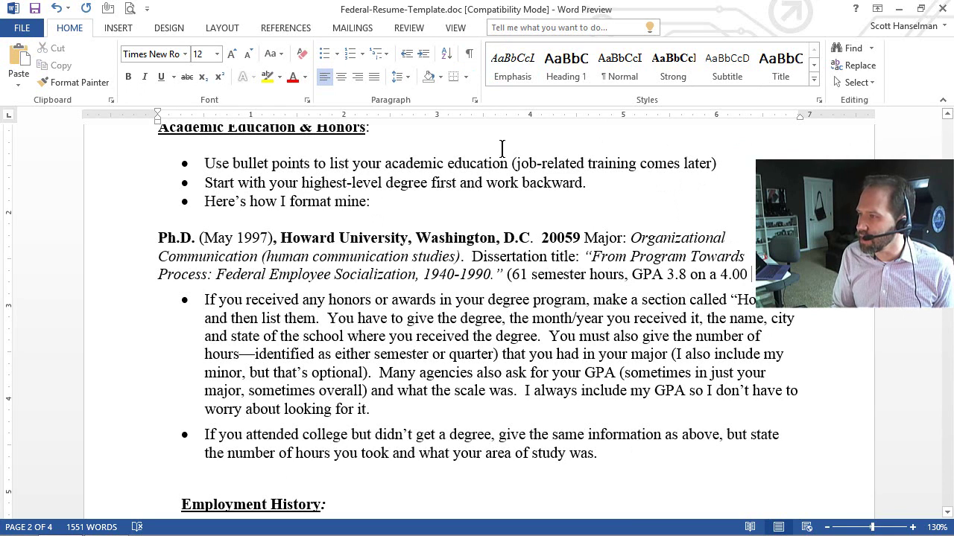
pyautogui.click(469, 53)
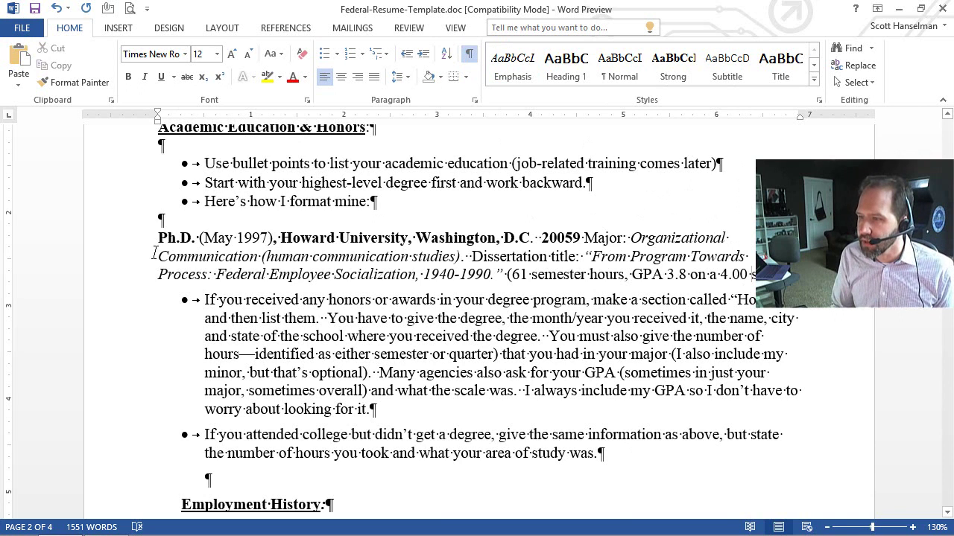
# - Select the three-line Ph.D. paragraph and test indent levels, leaving it at the margin
pyautogui.moveTo(124, 247); pyautogui.dragTo(116, 289)
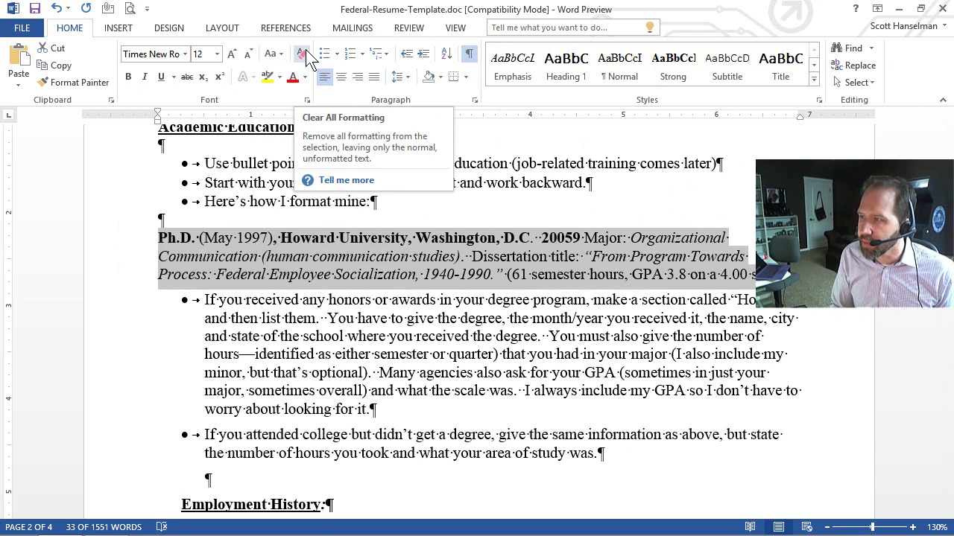
pyautogui.click(430, 55)
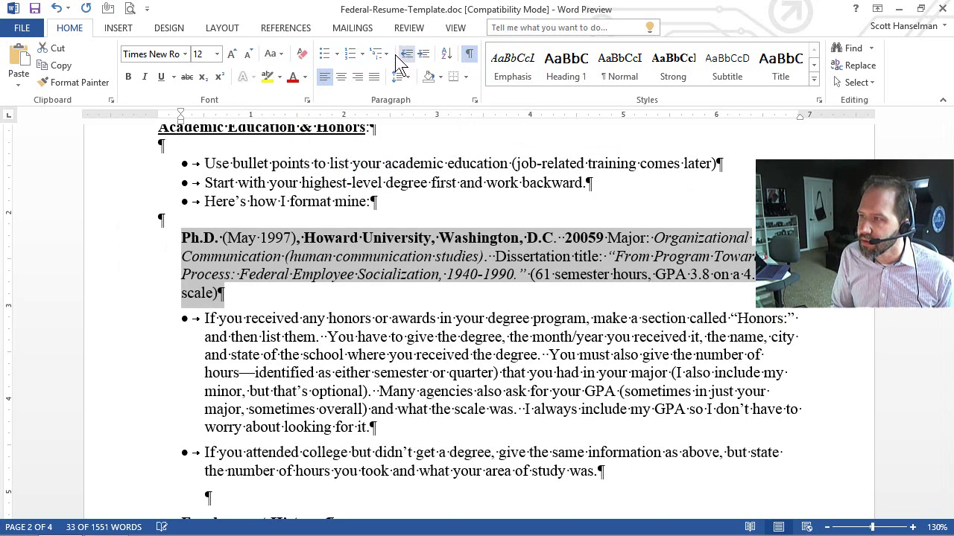
pyautogui.click(404, 55)
pyautogui.click(423, 55)
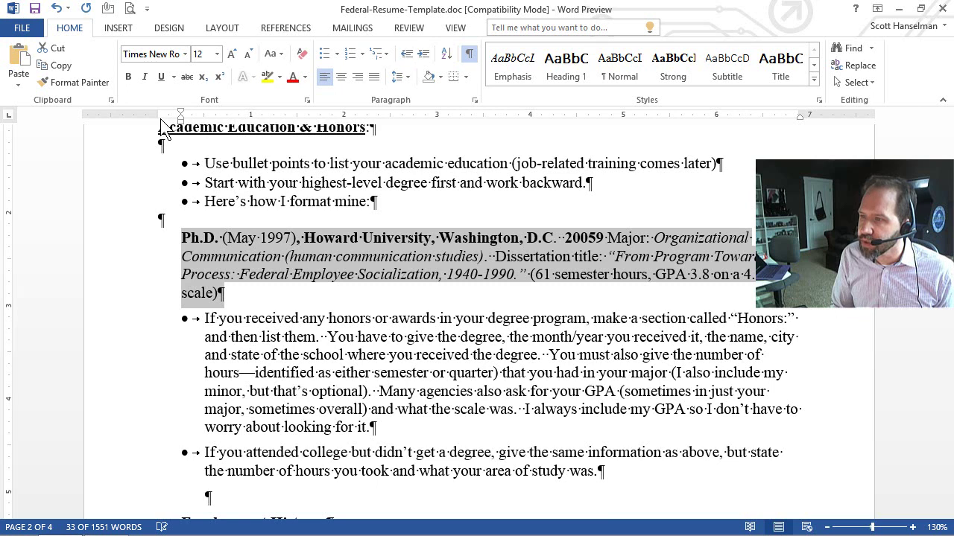
pyautogui.click(404, 55)
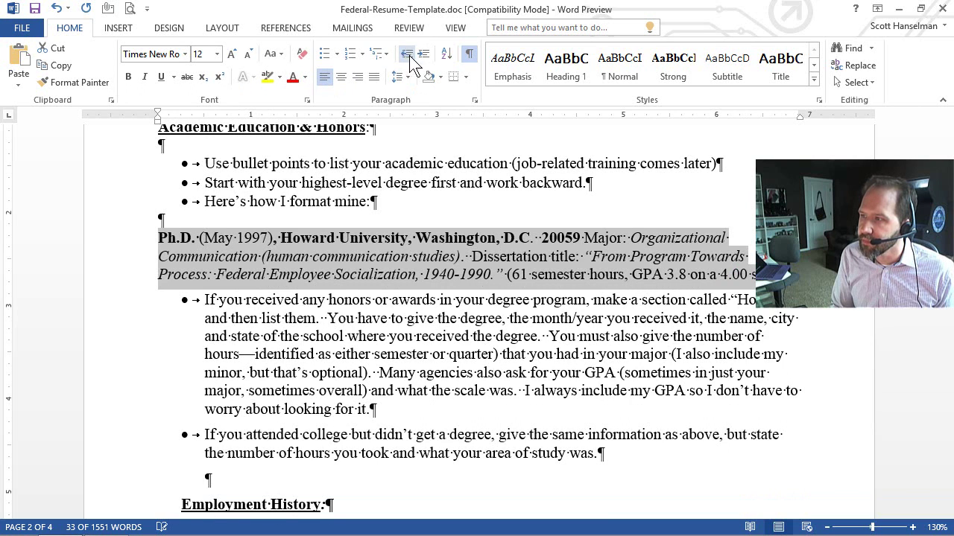
pyautogui.click(423, 55)
pyautogui.click(423, 55)
pyautogui.click(412, 54)
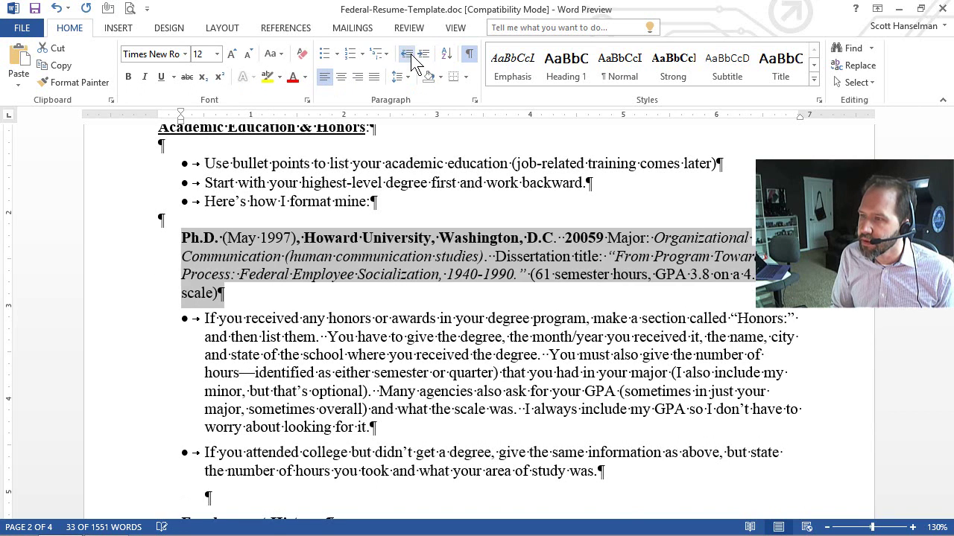
pyautogui.click(410, 54)
pyautogui.click(421, 53)
pyautogui.click(423, 56)
pyautogui.click(412, 53)
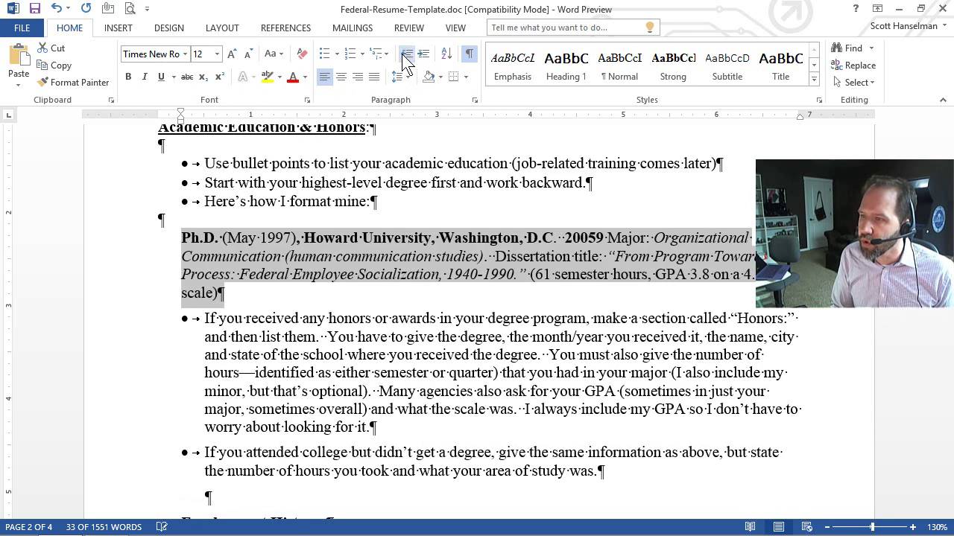
pyautogui.click(403, 54)
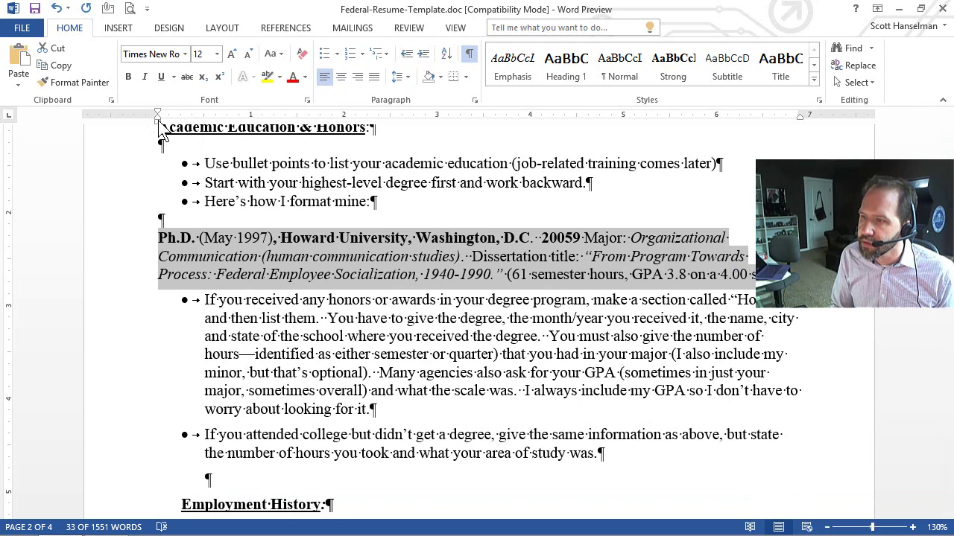
# - Keep the Ph.D. paragraph bullet-free and drag its left indent to align with bullet text
pyautogui.moveTo(158, 120)
pyautogui.mouseDown()
pyautogui.moveTo(462, 128)
pyautogui.moveTo(257, 131)
pyautogui.moveTo(209, 141)
pyautogui.moveTo(192, 113)
pyautogui.moveTo(155, 118)
pyautogui.moveTo(203, 113)
pyautogui.mouseUp()
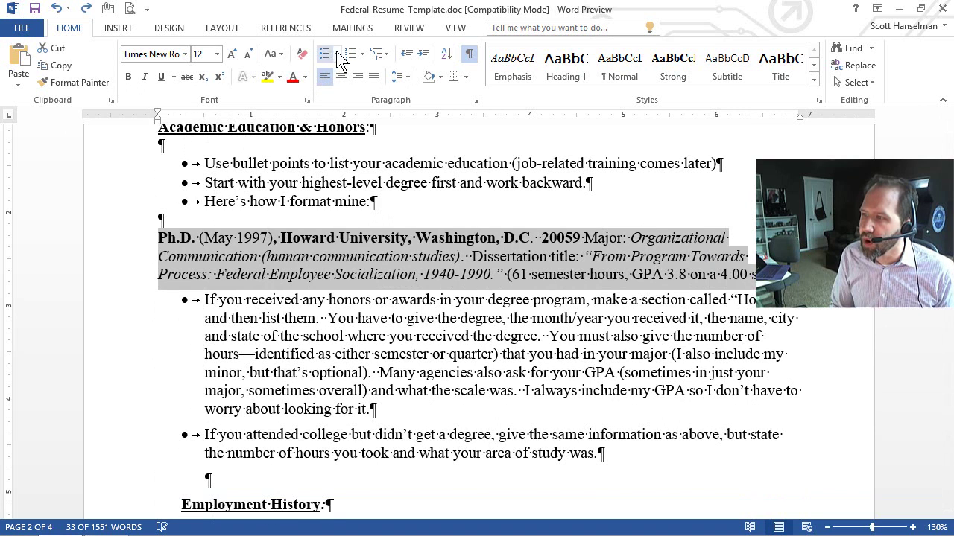
pyautogui.click(326, 53)
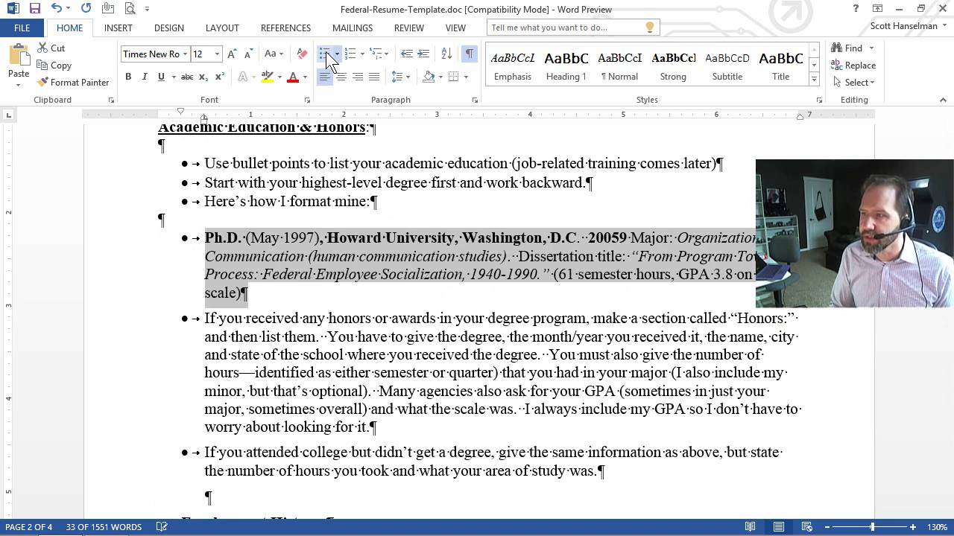
pyautogui.click(326, 52)
pyautogui.click(325, 52)
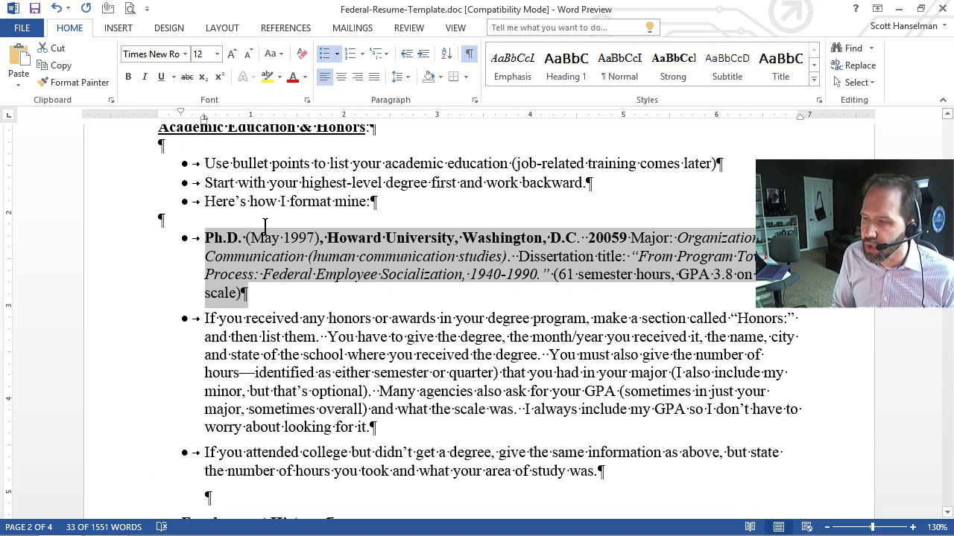
pyautogui.hotkey('ctrl', 'z')
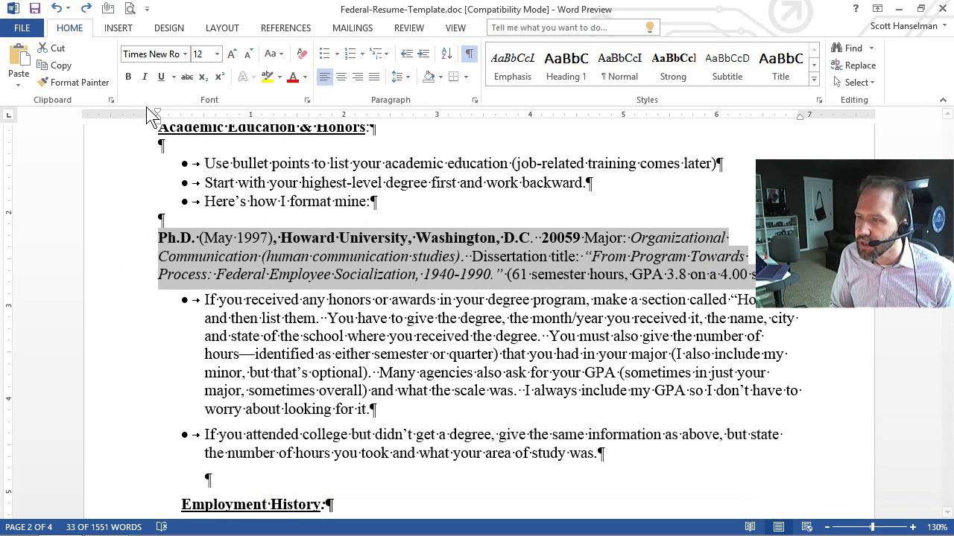
pyautogui.moveTo(157, 120); pyautogui.dragTo(207, 133)
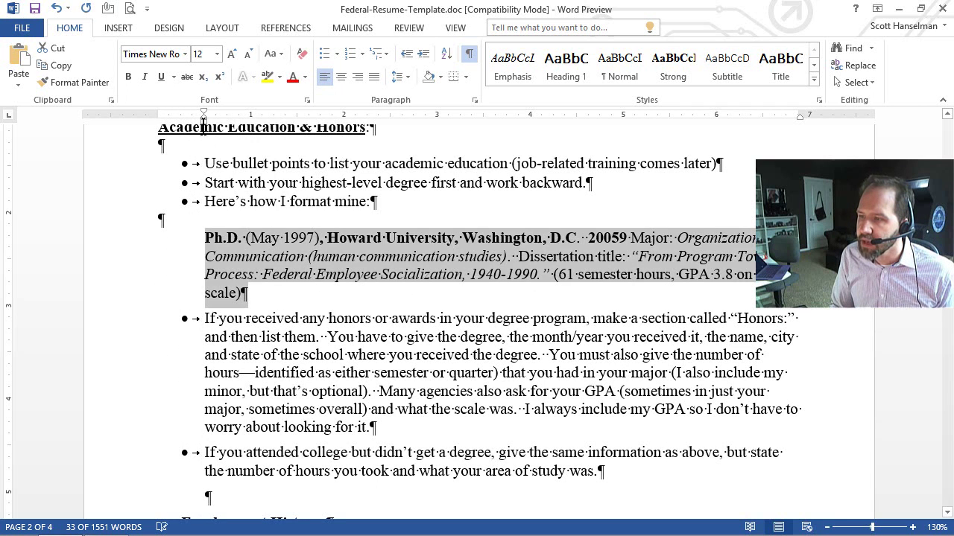
# - In Employment History, delete the tab and dashes before First line and rejoin its wrapped text
pyautogui.scroll(-8, 275, 257)
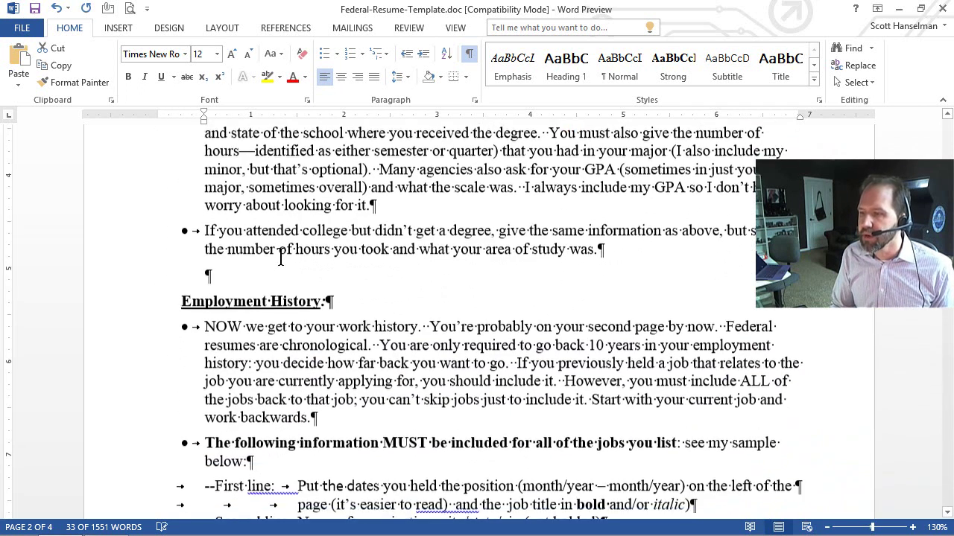
pyautogui.scroll(-1, 281, 257)
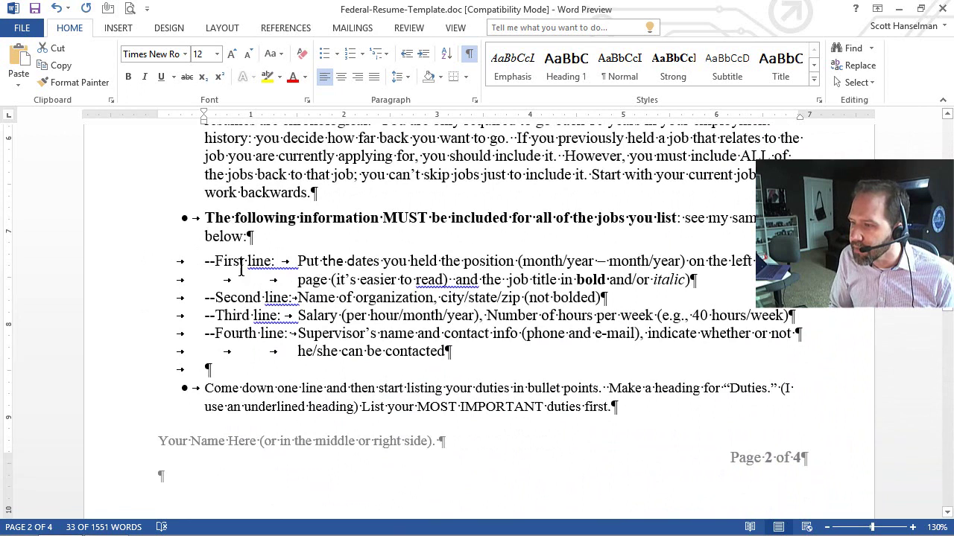
pyautogui.moveTo(155, 266); pyautogui.dragTo(175, 380)
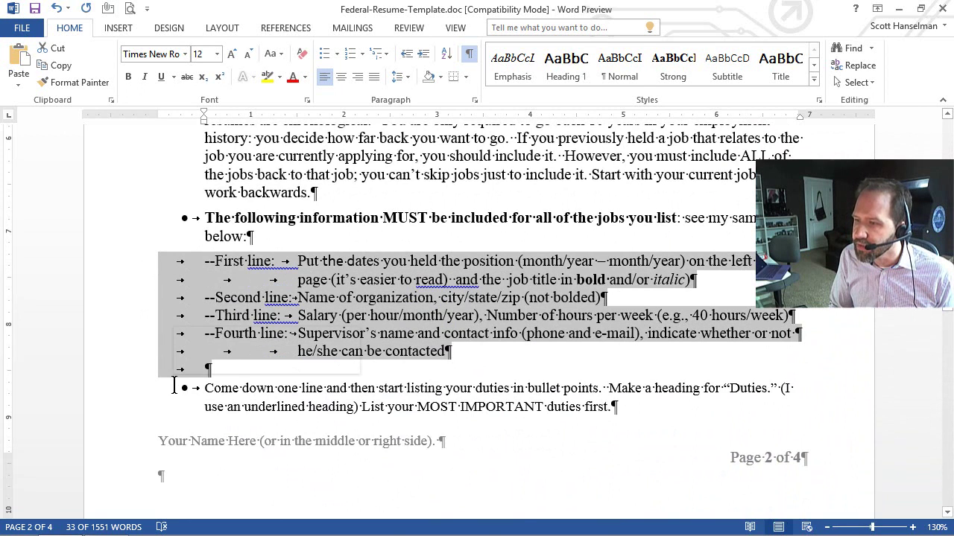
pyautogui.click(215, 263)
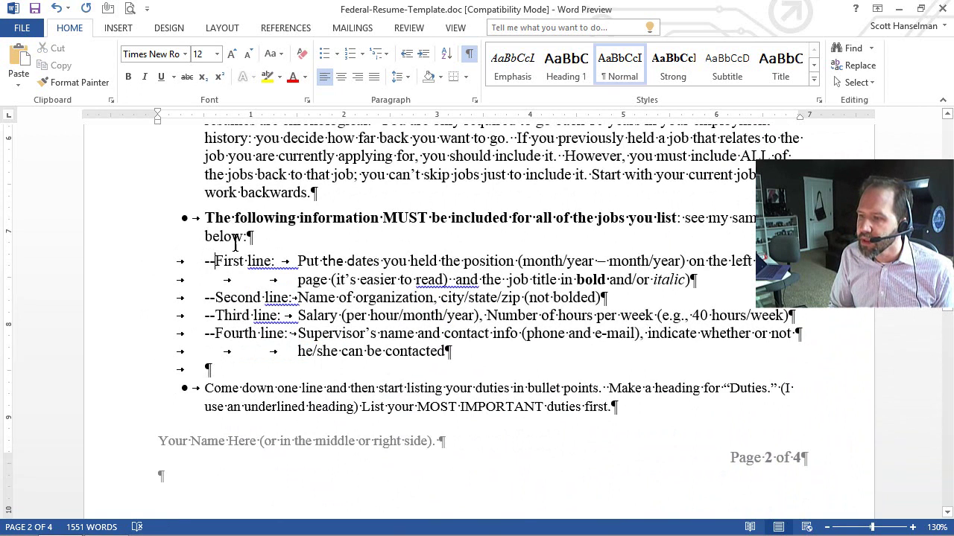
pyautogui.hotkey('shift', 'Left')
pyautogui.hotkey('shift', 'Left')
pyautogui.press('Right')
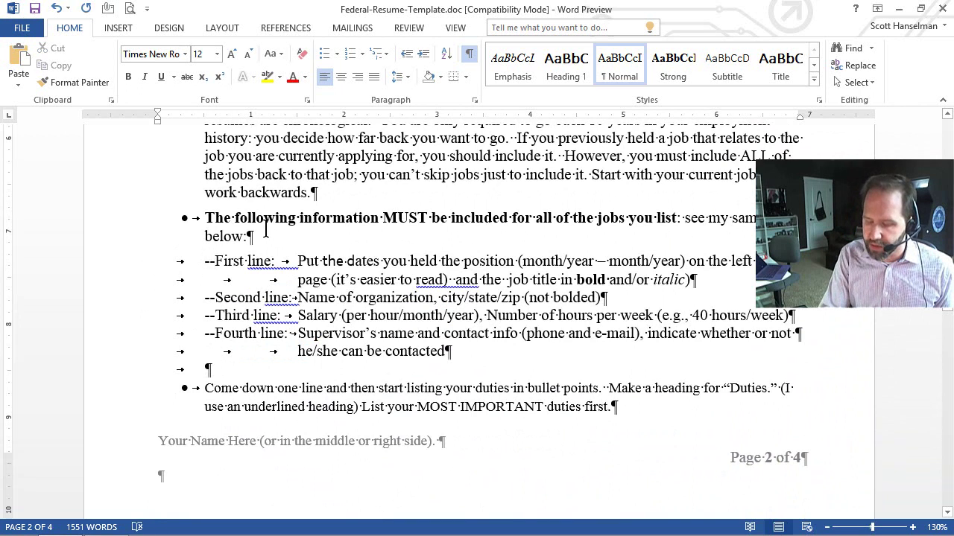
pyautogui.hotkey('shift', 'Home')
pyautogui.press('Delete')
pyautogui.press('Down')
pyautogui.hotkey('shift', 'Right')
pyautogui.hotkey('shift', 'Right')
pyautogui.hotkey('shift', 'Right')
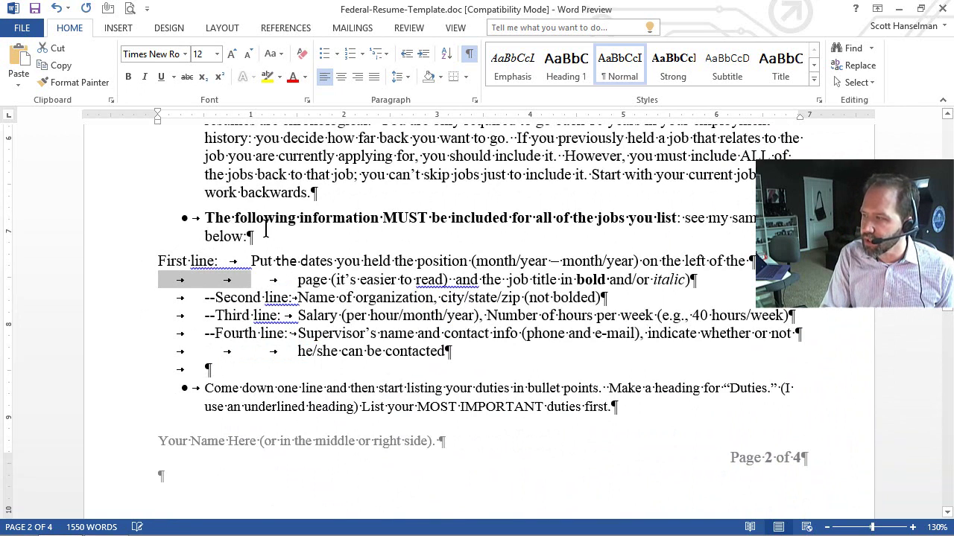
pyautogui.press('Delete')
pyautogui.press('BackSpace')
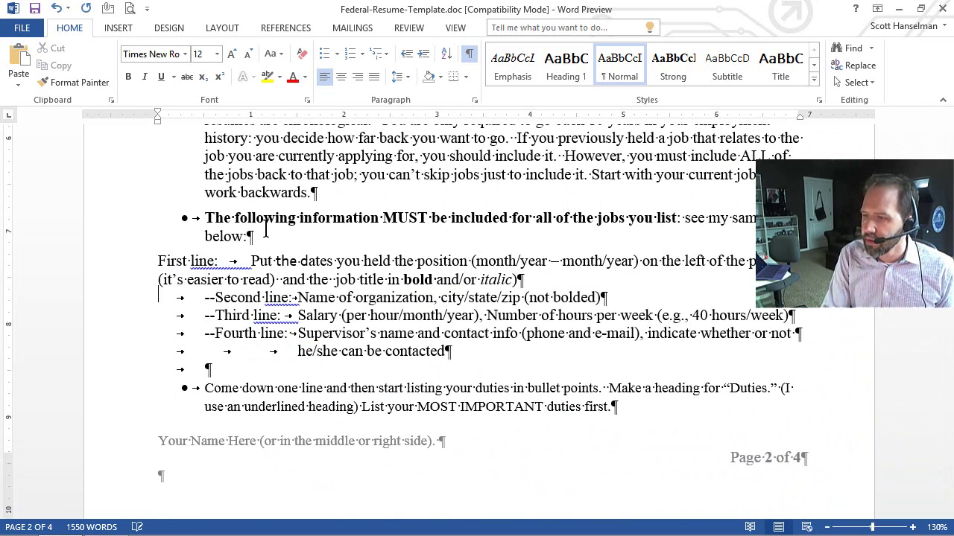
# - Delete the leading tabs and dashes before the Second, Third and Fourth line entries
pyautogui.hotkey('shift', 'Right')
pyautogui.hotkey('shift', 'Right')
pyautogui.hotkey('shift', 'Right')
pyautogui.press('Delete')
pyautogui.press('Down')
pyautogui.hotkey('shift', 'Right')
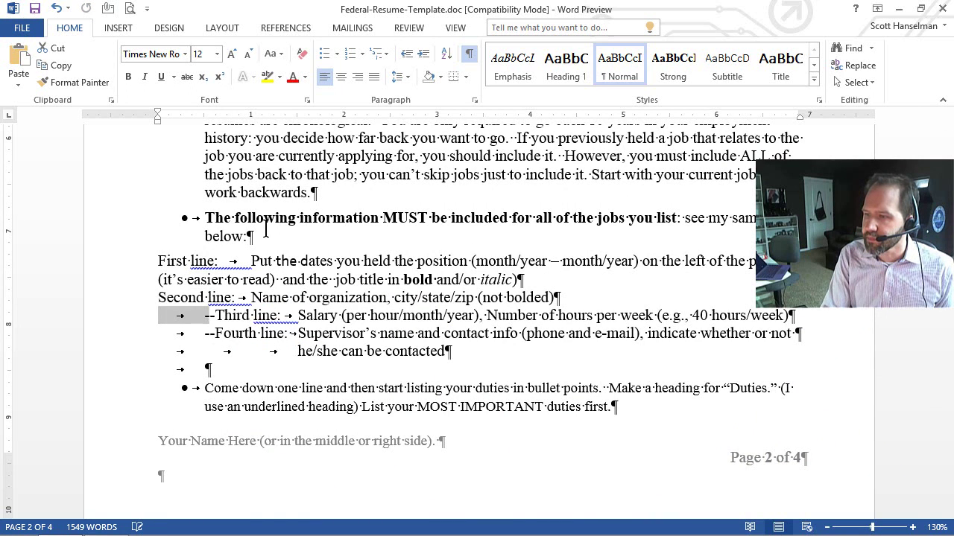
pyautogui.hotkey('shift', 'Right')
pyautogui.press('Delete')
pyautogui.press('Down')
pyautogui.hotkey('shift', 'Right')
pyautogui.hotkey('shift', 'Right')
pyautogui.hotkey('shift', 'Right')
pyautogui.press('Delete')
# - Remove the tabs before 'he/she can be contacted' and join it onto the Fourth line entry
pyautogui.press('Down')
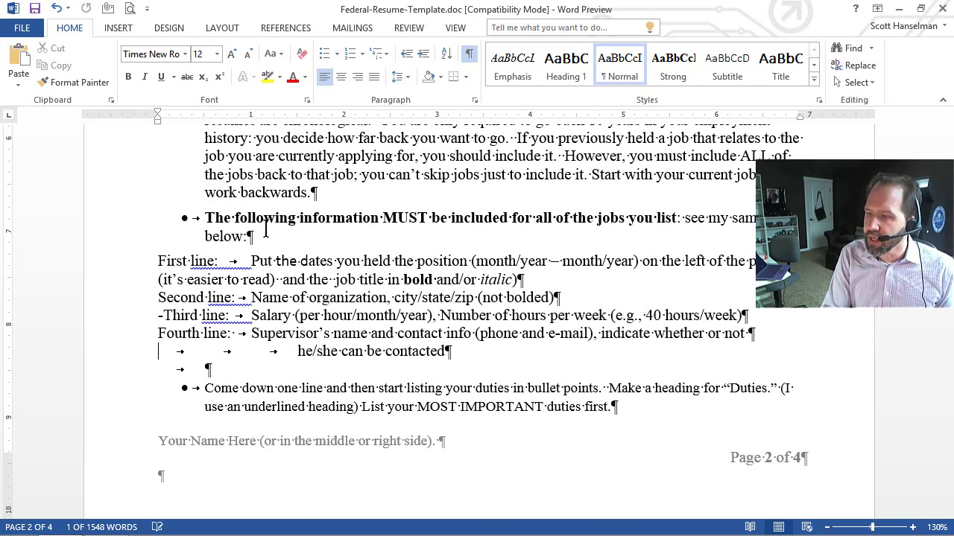
pyautogui.hotkey('shift', 'Right')
pyautogui.hotkey('shift', 'Right')
pyautogui.hotkey('shift', 'Right')
pyautogui.hotkey('shift', 'Right')
pyautogui.press('Delete')
pyautogui.press('BackSpace')
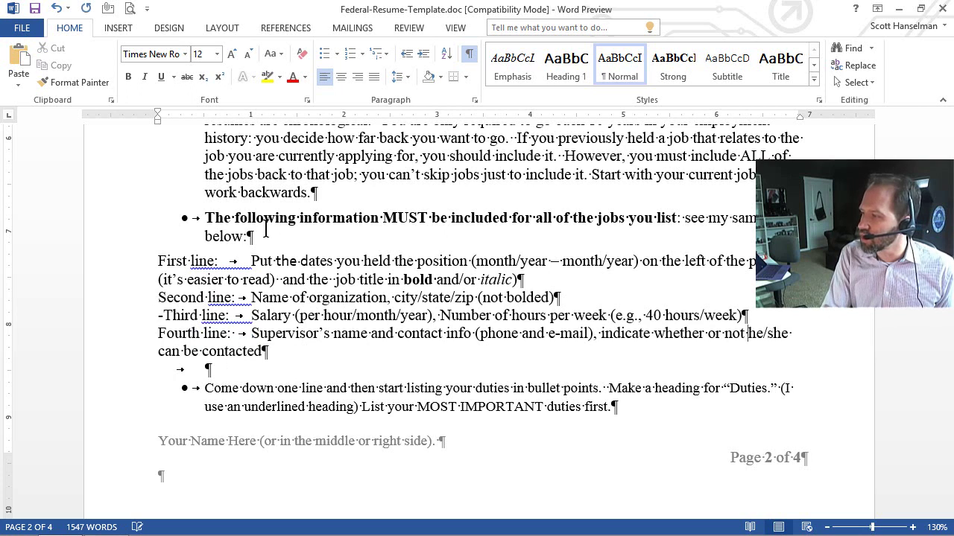
pyautogui.press('Delete')
pyautogui.hotkey('ctrl', 'z')
pyautogui.hotkey('ctrl', 'z')
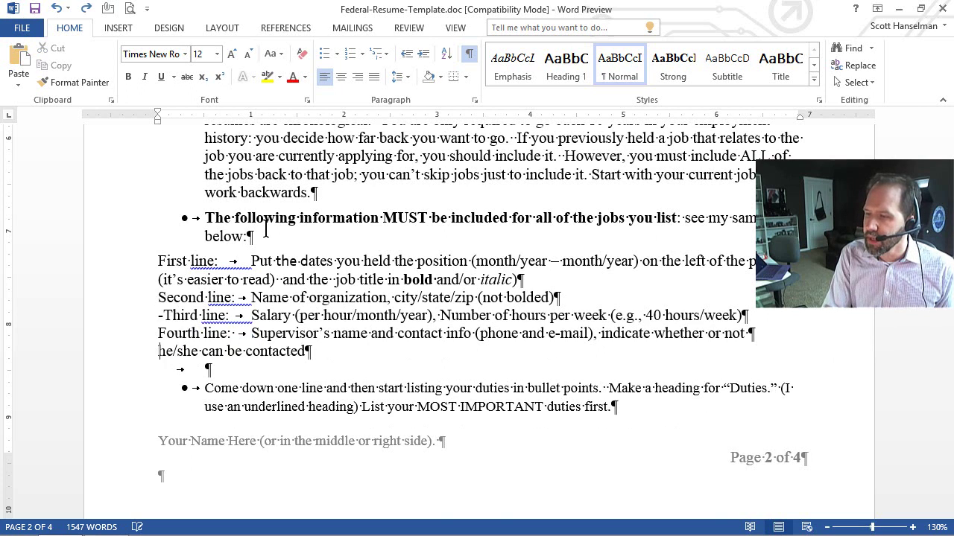
pyautogui.press('BackSpace')
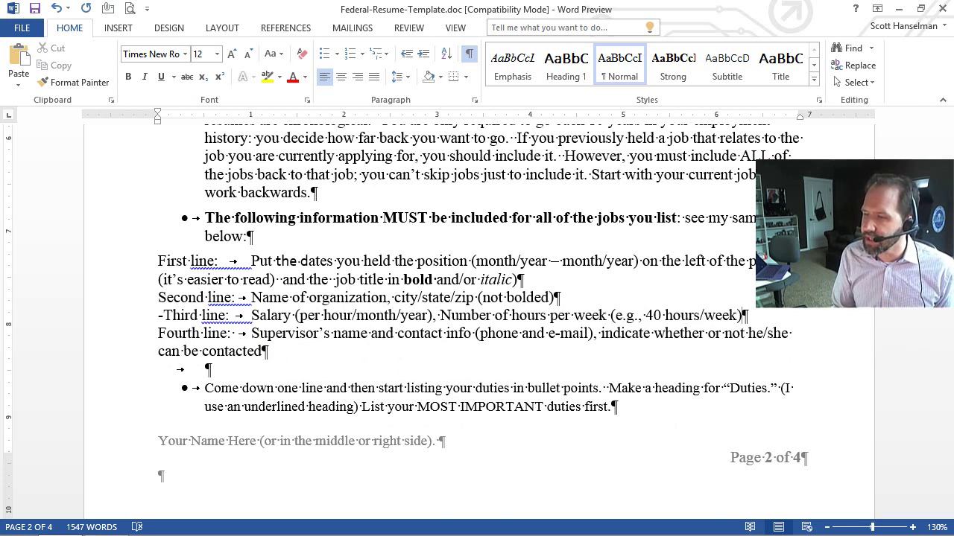
# - Replace the tabs after each 'line:' label with a space and remove Third line's leading dash
pyautogui.press('BackSpace')
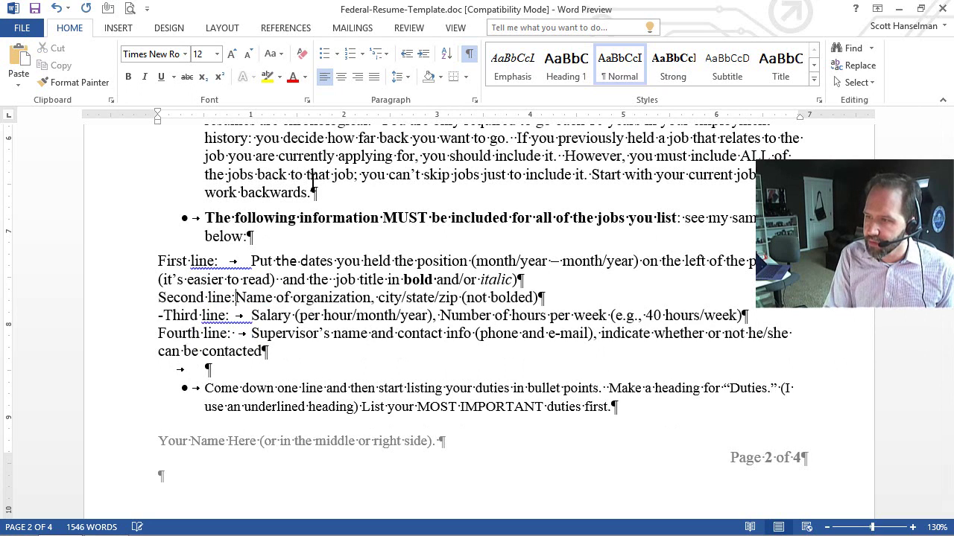
pyautogui.press('Down')
pyautogui.press('Delete')
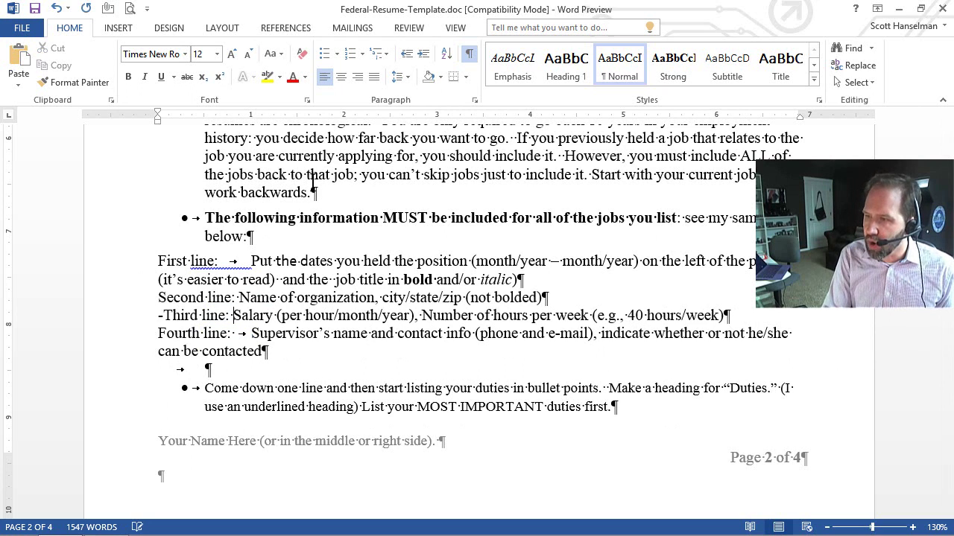
pyautogui.press('Down')
pyautogui.press('Delete')
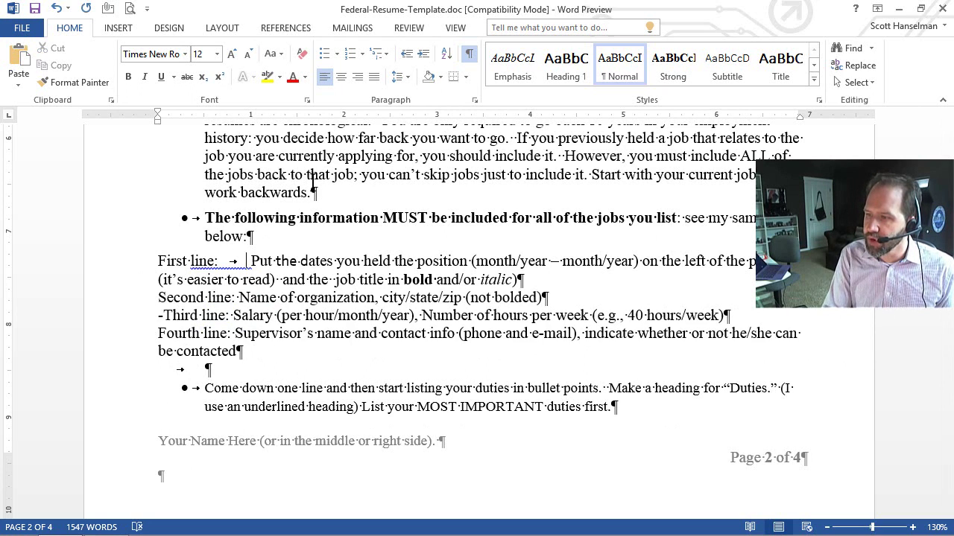
pyautogui.press('BackSpace')
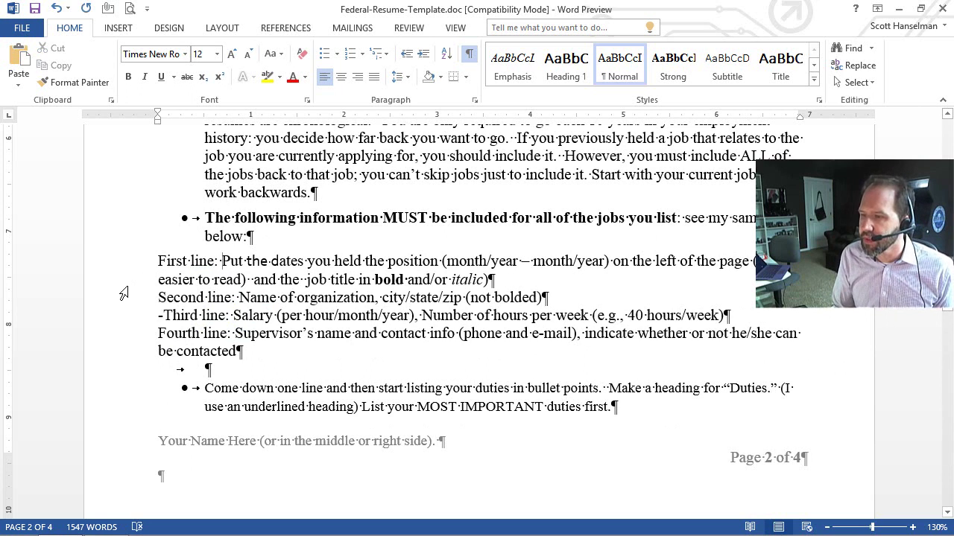
pyautogui.press('BackSpace')
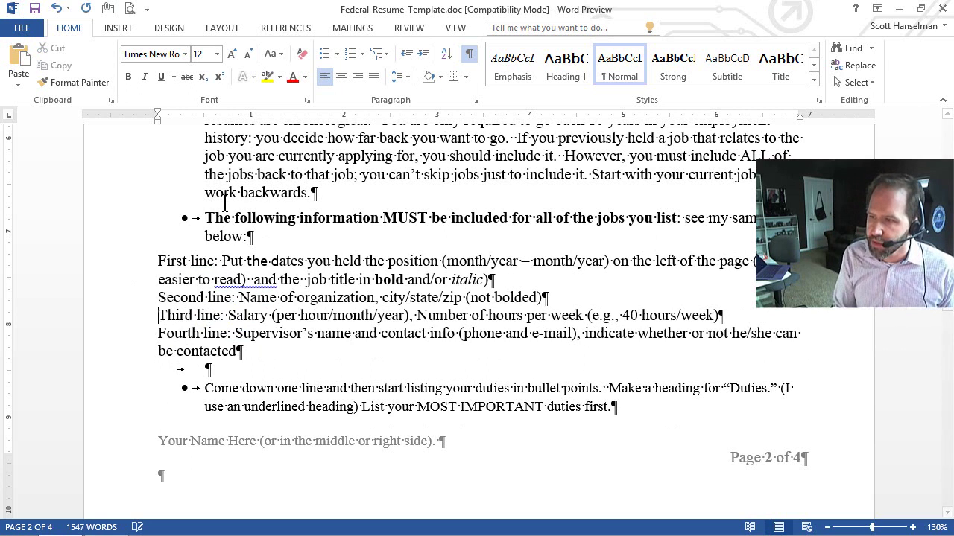
# - Give the four job-info paragraphs a hanging indent aligned with the bullet text
pyautogui.moveTo(136, 268); pyautogui.dragTo(138, 361)
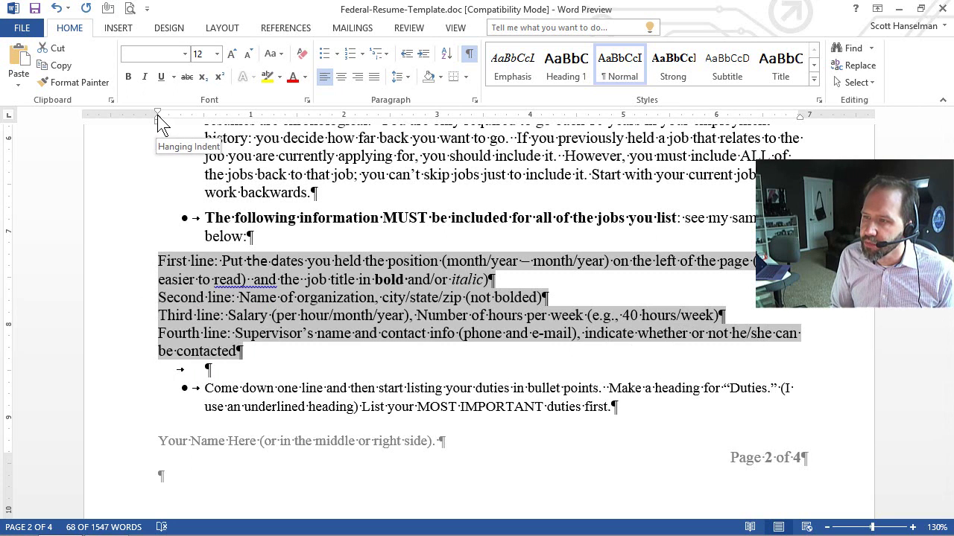
pyautogui.moveTo(157, 117); pyautogui.dragTo(250, 117)
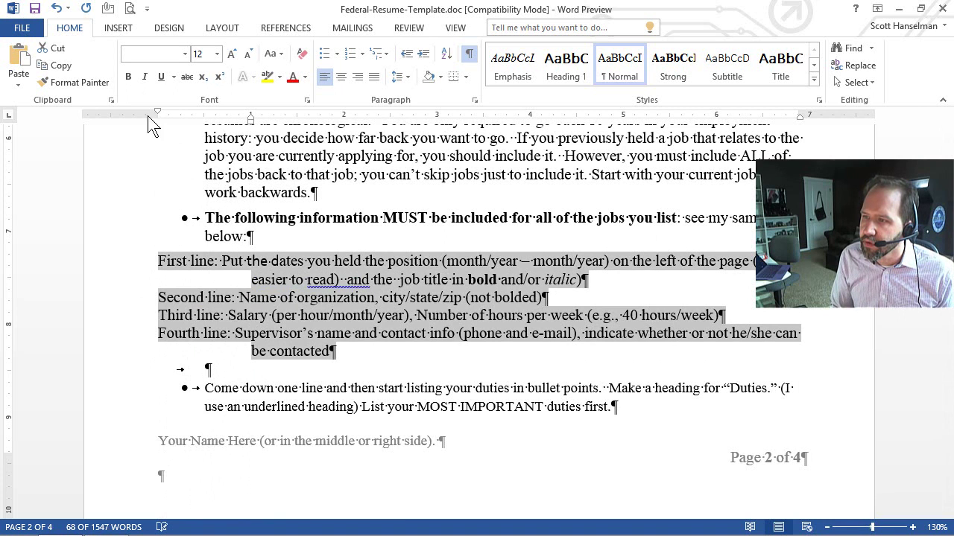
pyautogui.moveTo(159, 114); pyautogui.dragTo(279, 118)
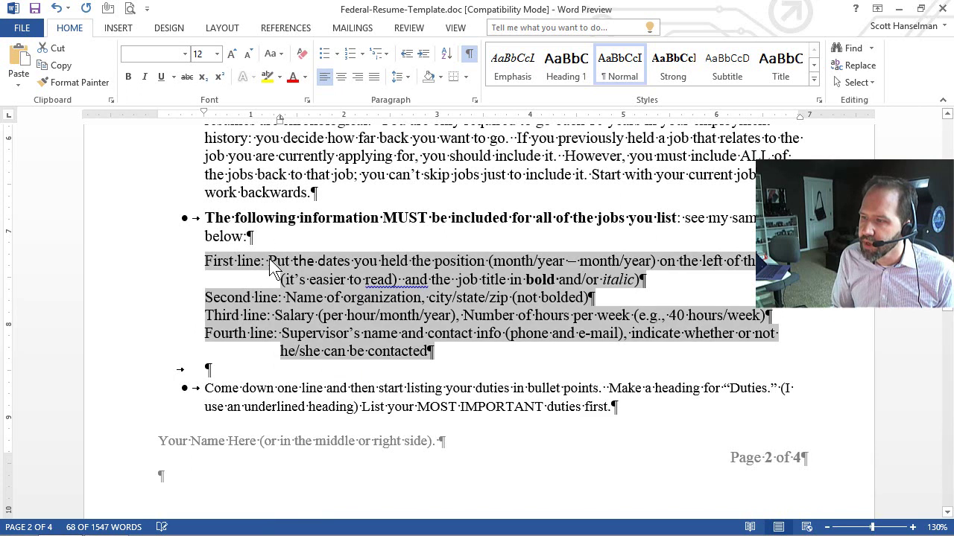
# - Replace the spaces before Put, Name and Salary with tabs, and remove the space before Supervisor's
pyautogui.click(268, 261)
pyautogui.press('BackSpace')
pyautogui.press('Tab')
pyautogui.press('Down')
pyautogui.press('Down')
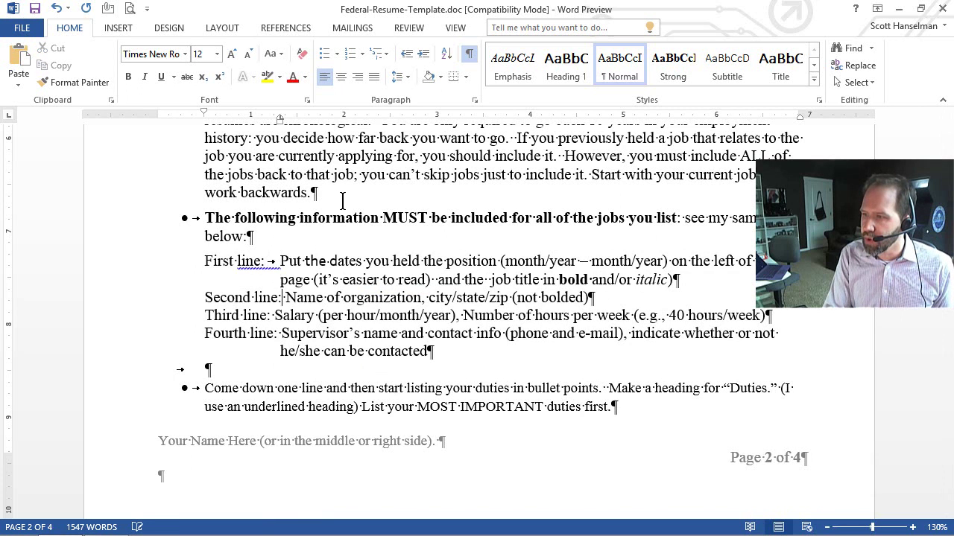
pyautogui.press('BackSpace')
pyautogui.press('Tab')
pyautogui.press('Down')
pyautogui.press('Left')
pyautogui.press('BackSpace')
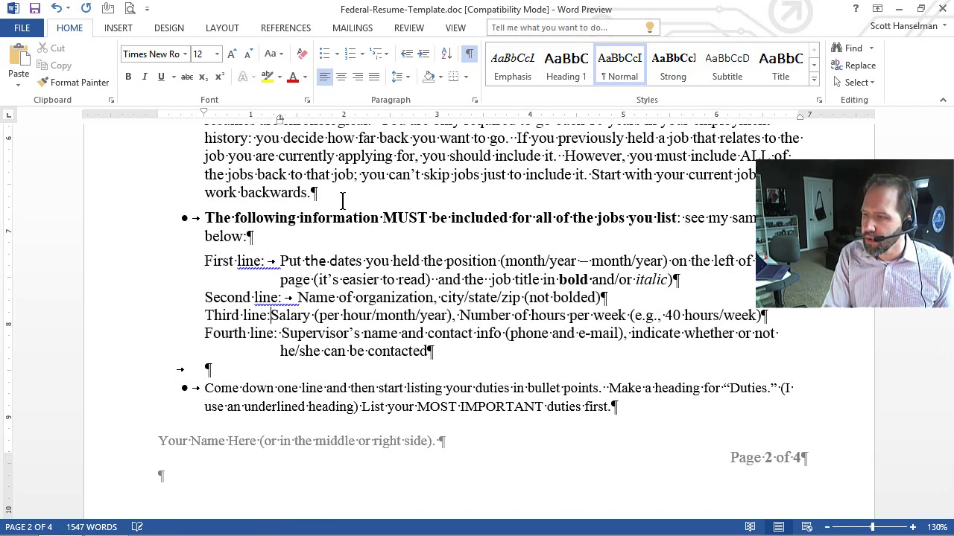
pyautogui.press('Tab')
pyautogui.press('Down')
pyautogui.press('BackSpace')
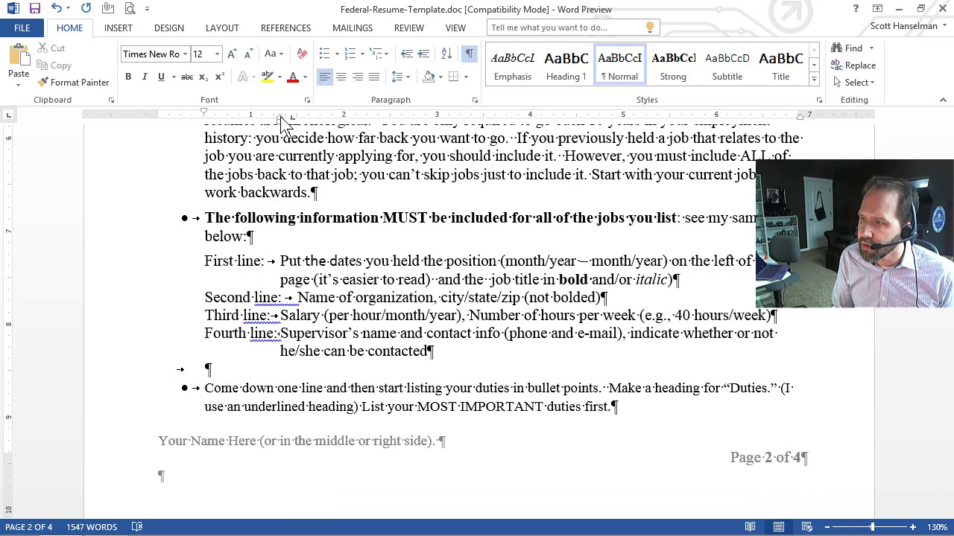
# - Reselect the First–Fourth line paragraphs and adjust the ruler to one shared hanging indent
pyautogui.moveTo(280, 120); pyautogui.dragTo(289, 119)
pyautogui.moveTo(290, 117)
pyautogui.mouseDown()
pyautogui.moveTo(343, 118)
pyautogui.moveTo(292, 118)
pyautogui.mouseUp()
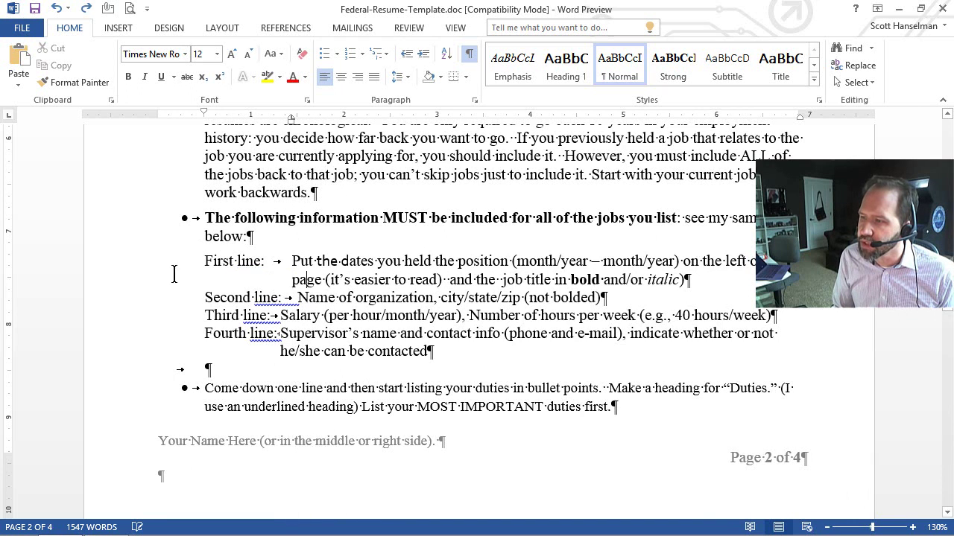
pyautogui.moveTo(133, 271); pyautogui.dragTo(132, 355)
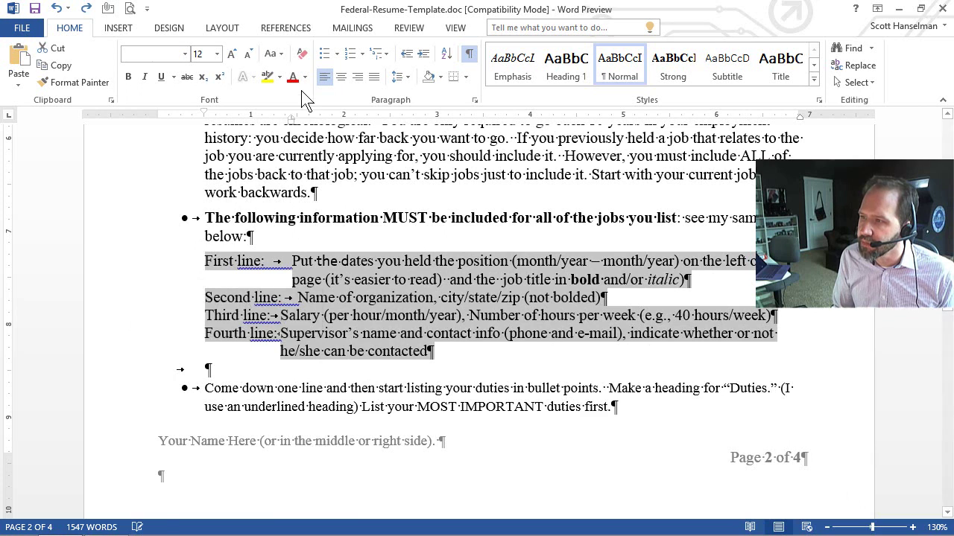
pyautogui.click(213, 261)
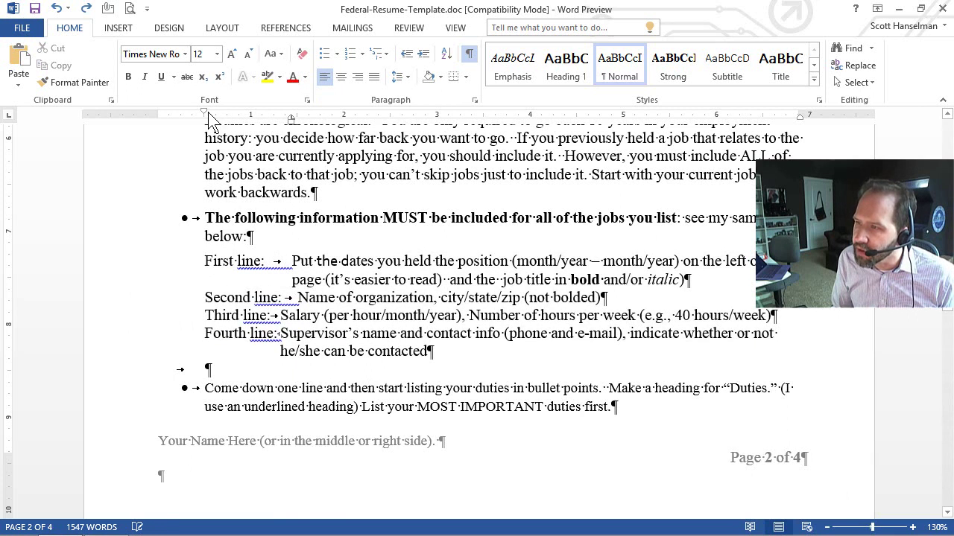
pyautogui.moveTo(136, 263); pyautogui.dragTo(126, 356)
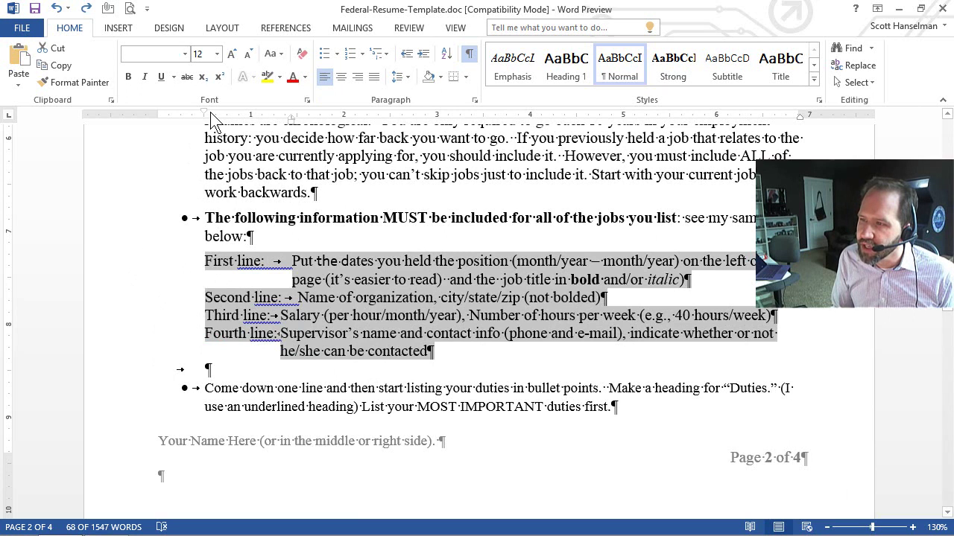
pyautogui.moveTo(204, 114); pyautogui.dragTo(193, 113)
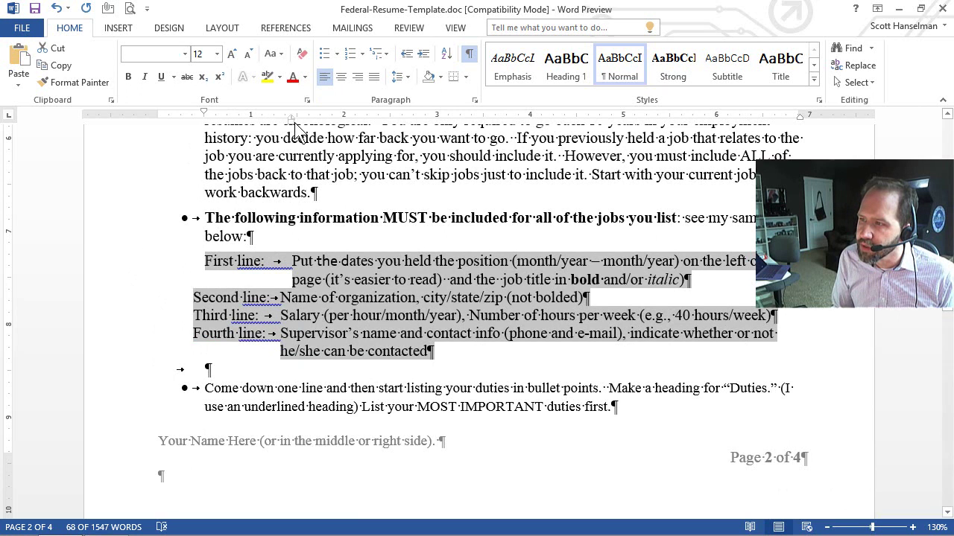
pyautogui.moveTo(291, 119); pyautogui.dragTo(297, 117)
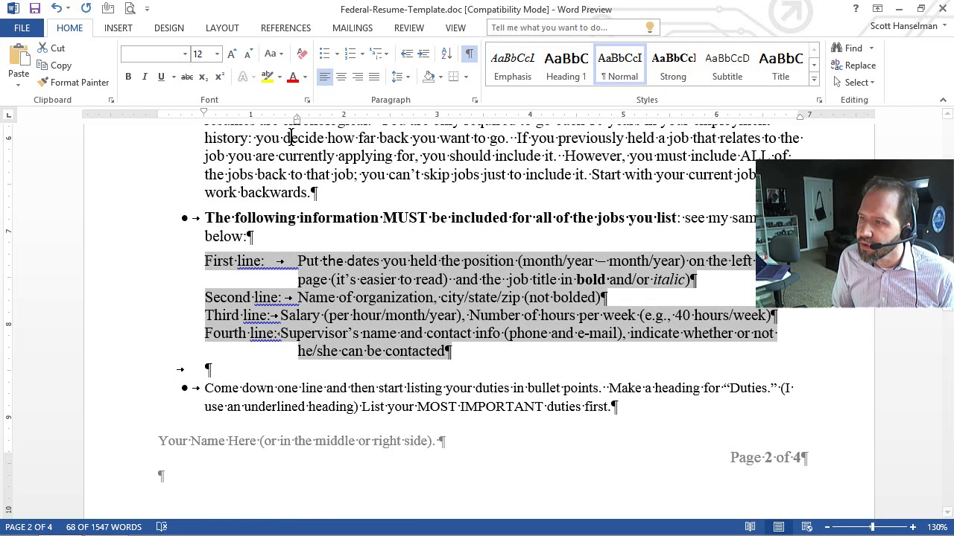
# - Insert tabs before Salary and Supervisor, then drag the stray tab stop off the ruler
pyautogui.click(302, 313)
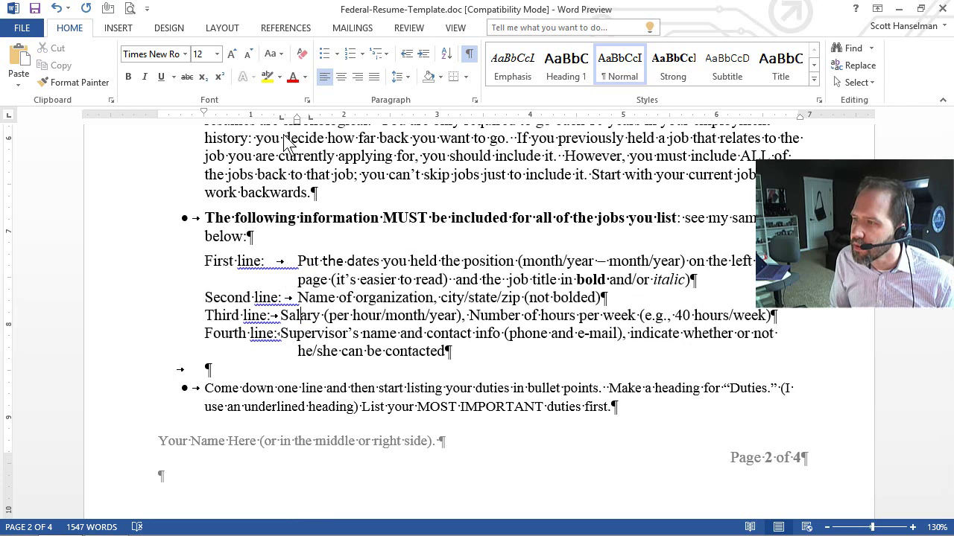
pyautogui.moveTo(284, 118); pyautogui.dragTo(284, 118)
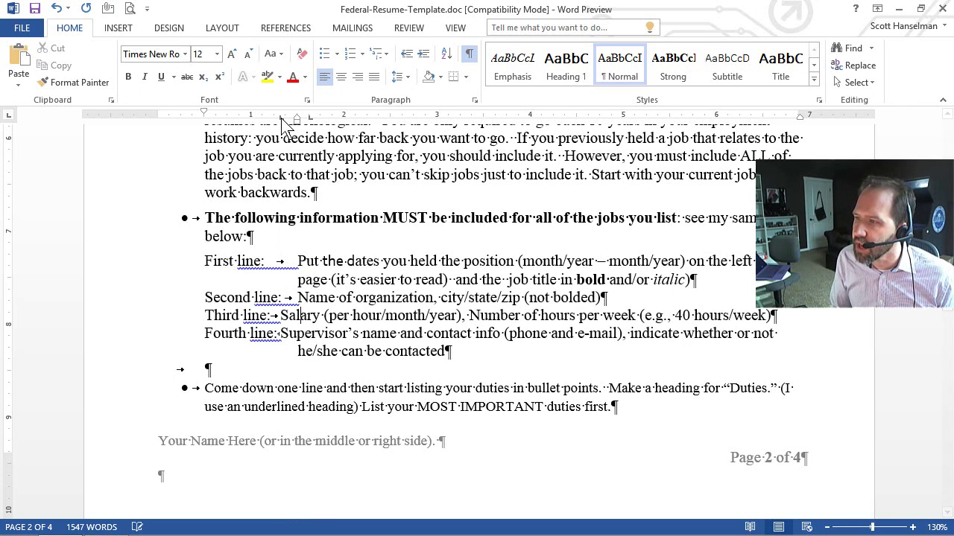
pyautogui.hotkey('ctrl', 'Left')
pyautogui.press('Tab')
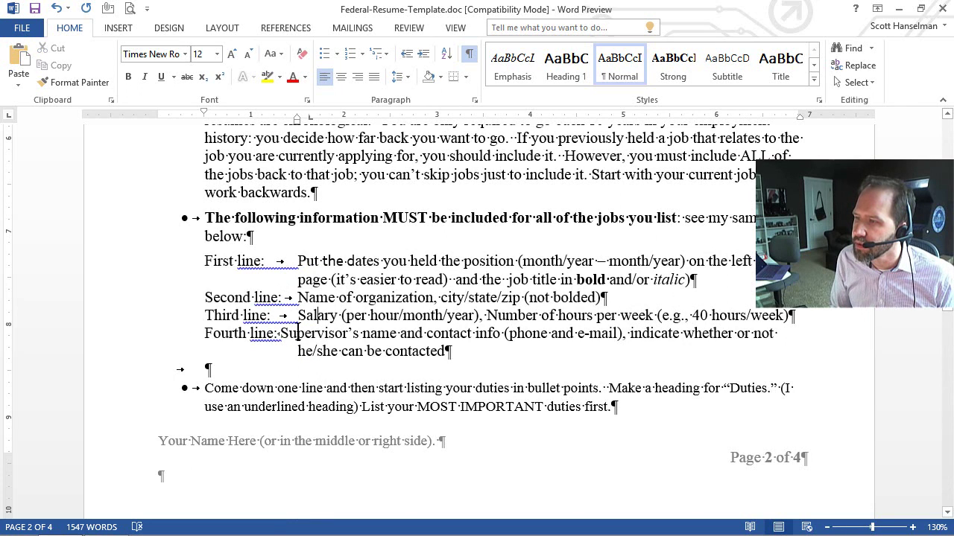
pyautogui.hotkey('ctrl', 'Left')
pyautogui.press('Tab')
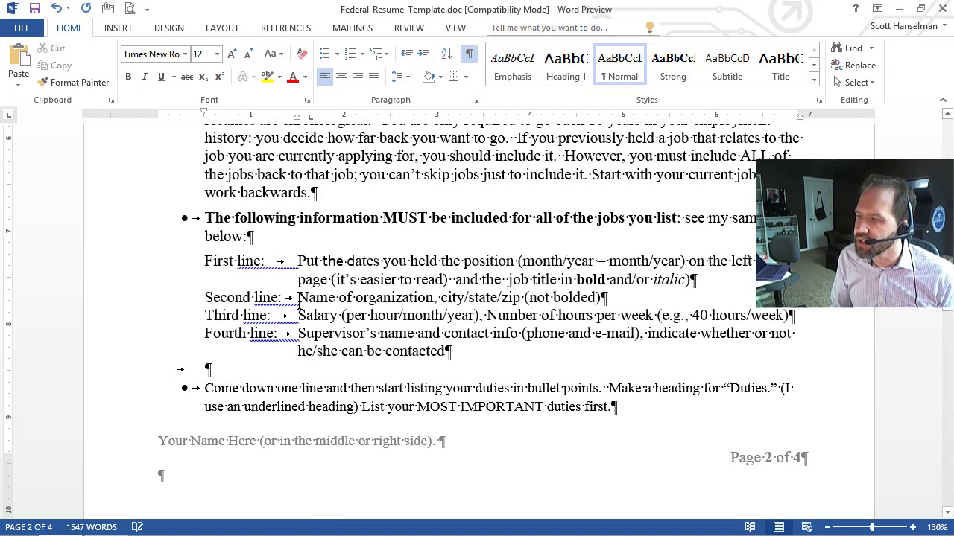
pyautogui.moveTo(281, 118); pyautogui.dragTo(284, 174)
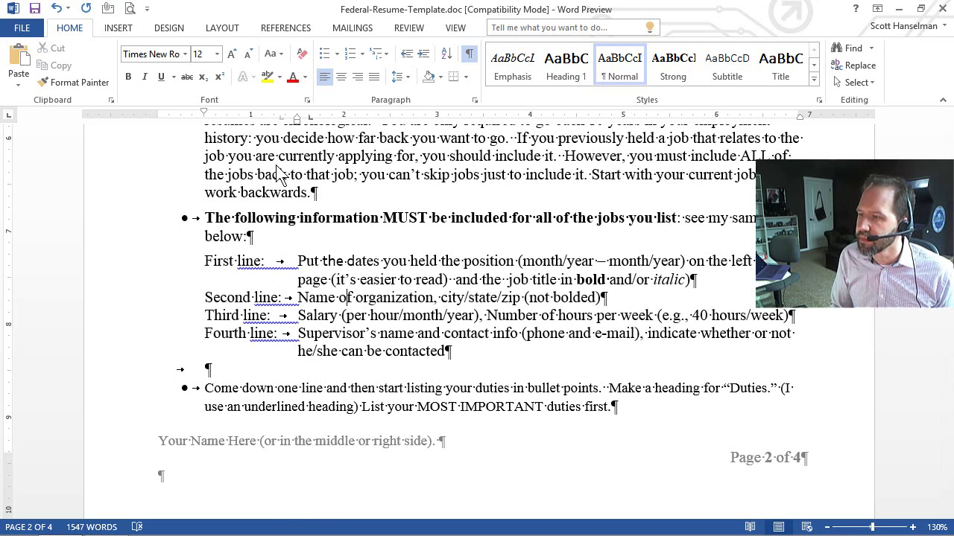
# - Hide the formatting marks and ignore the spelling flags on the First, Second and Fourth line labels
pyautogui.click(122, 279)
pyautogui.click(471, 54)
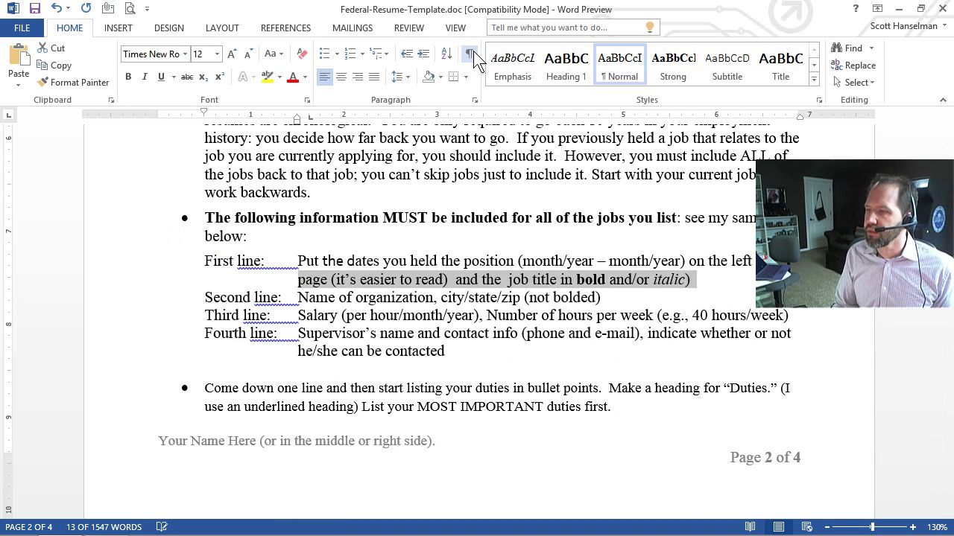
pyautogui.rightClick(257, 261)
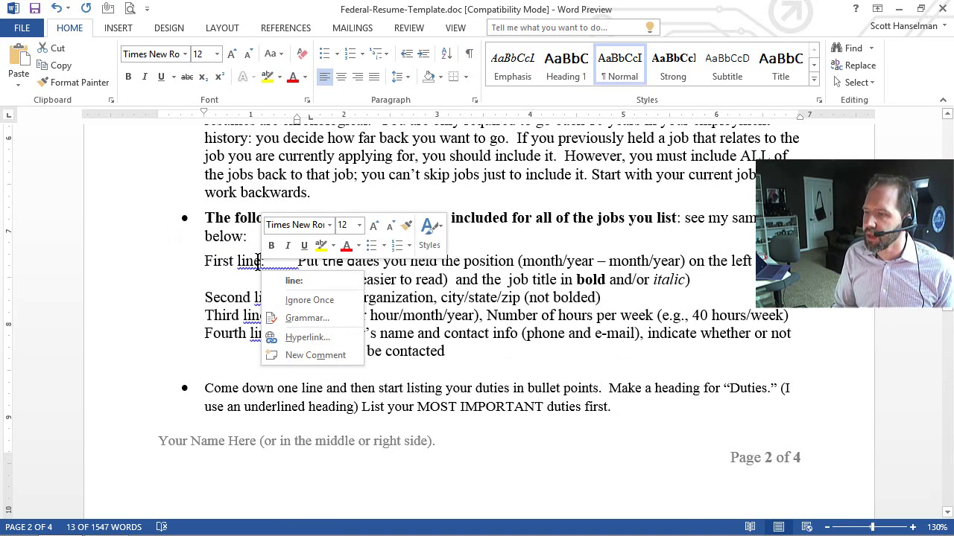
pyautogui.click(298, 299)
pyautogui.rightClick(271, 295)
pyautogui.click(327, 335)
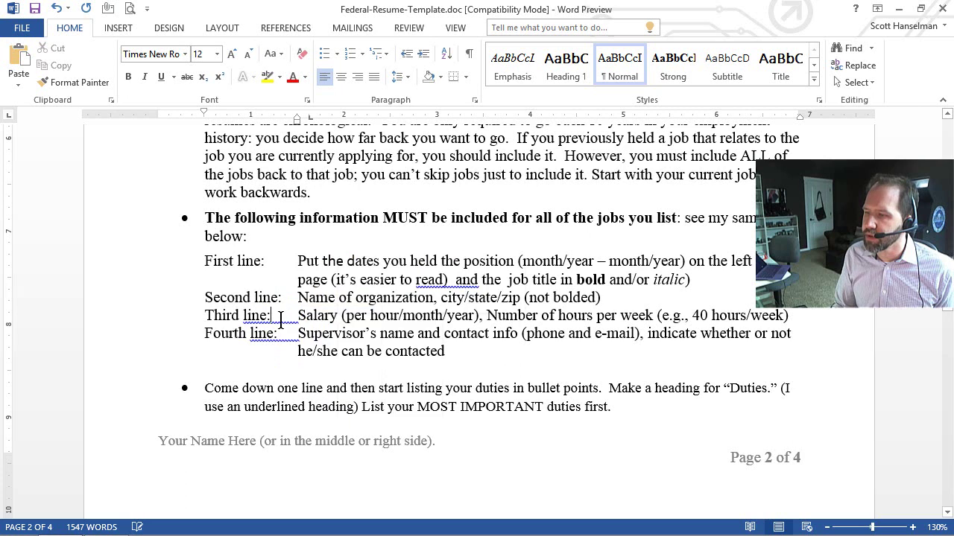
pyautogui.rightClick(329, 313)
pyautogui.press('Escape')
pyautogui.rightClick(276, 336)
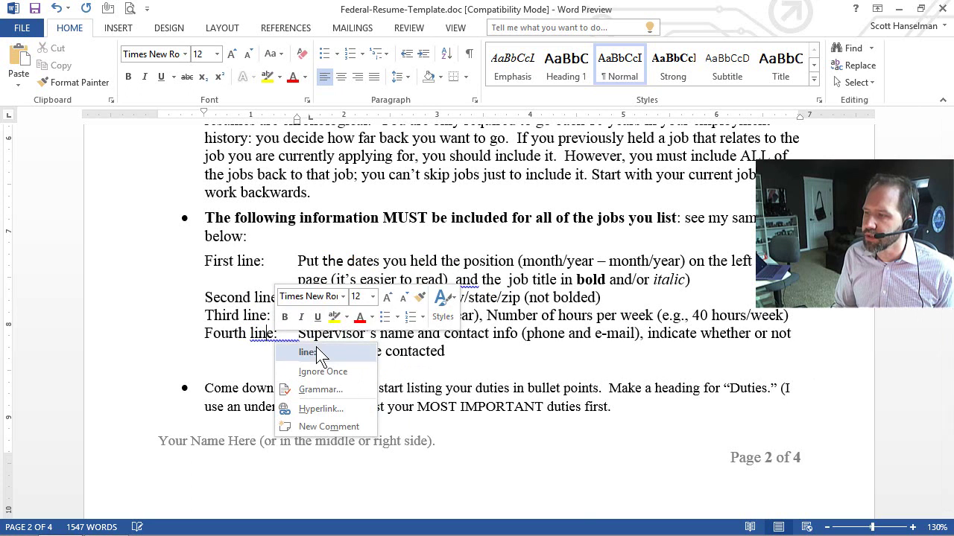
pyautogui.click(320, 365)
# - Fix the double spaces after 'read)' and before 'job', and dismiss the remaining First line flags
pyautogui.rightClick(459, 286)
pyautogui.click(499, 295)
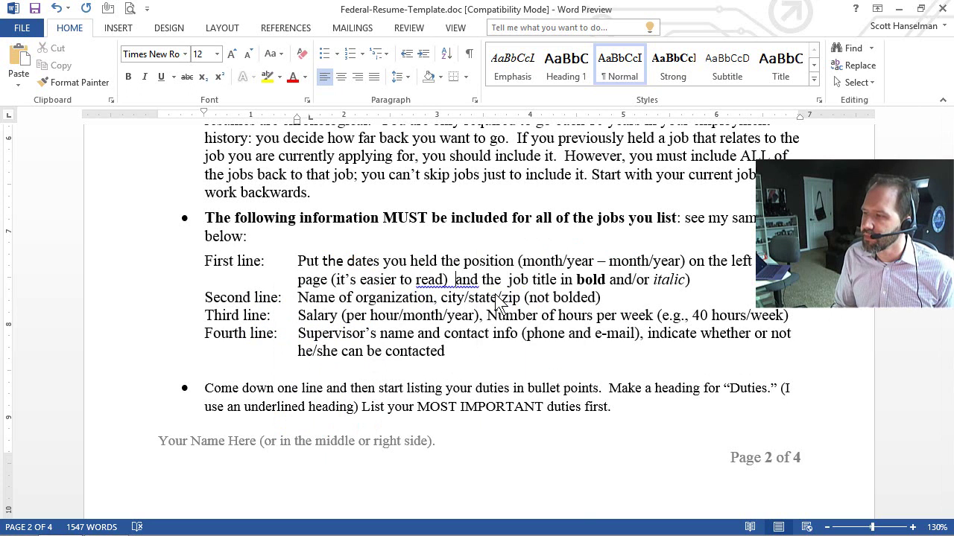
pyautogui.rightClick(278, 268)
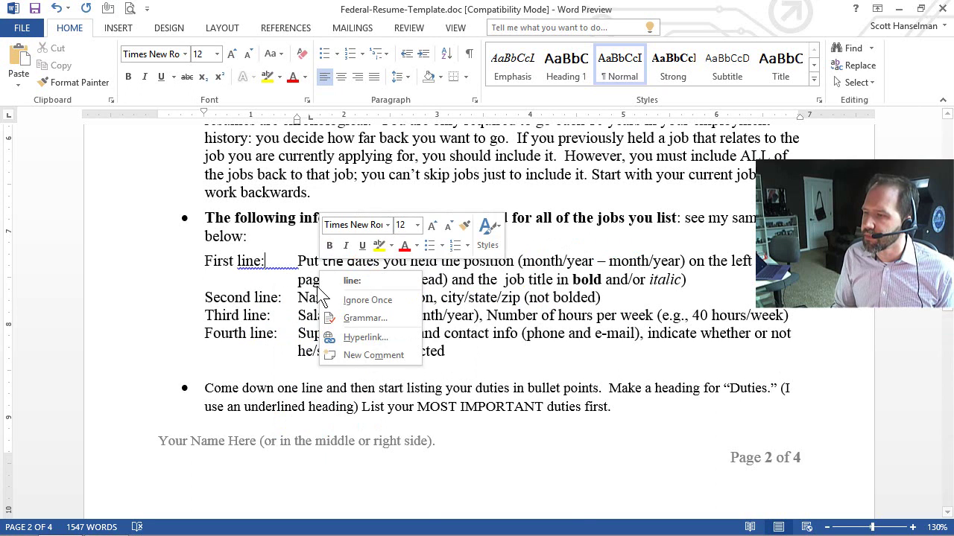
pyautogui.click(328, 298)
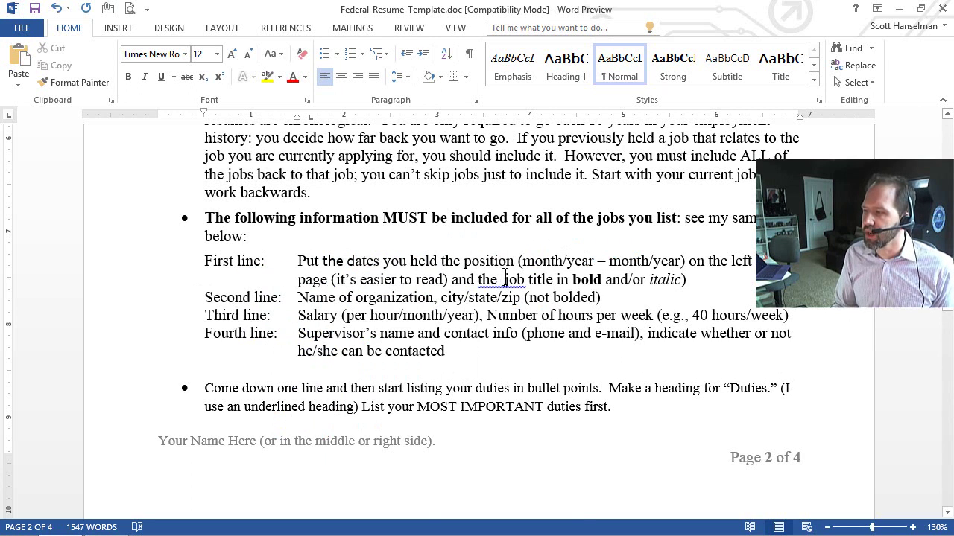
pyautogui.press('BackSpace')
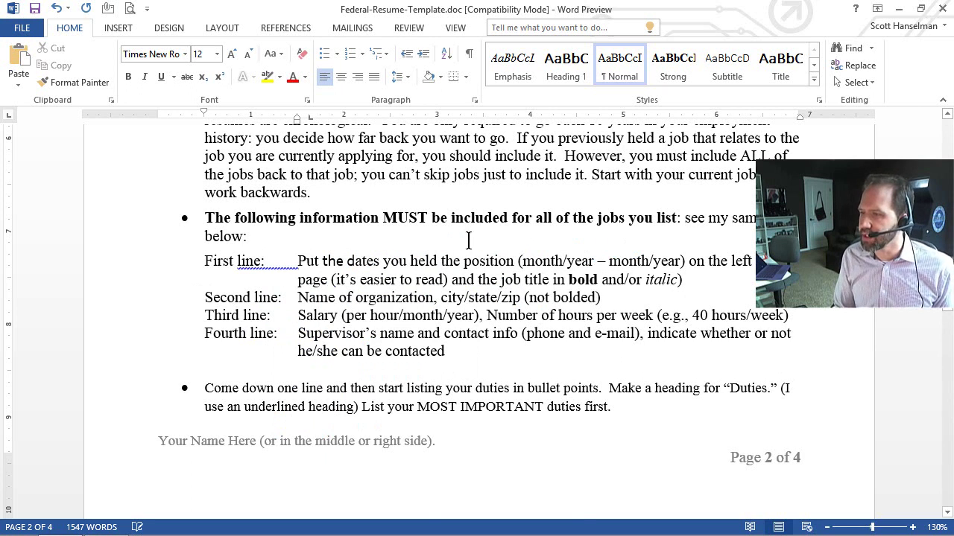
pyautogui.click(468, 58)
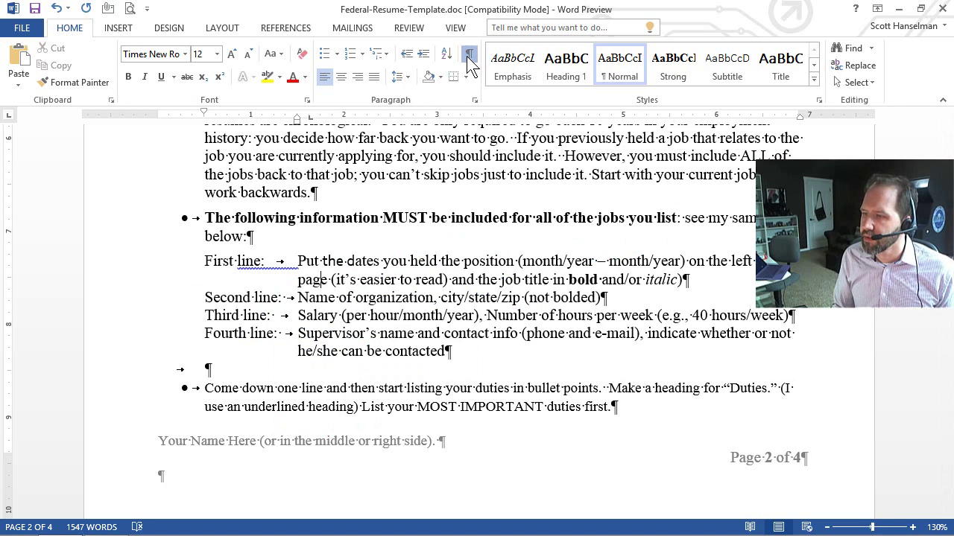
pyautogui.click(468, 59)
pyautogui.rightClick(291, 278)
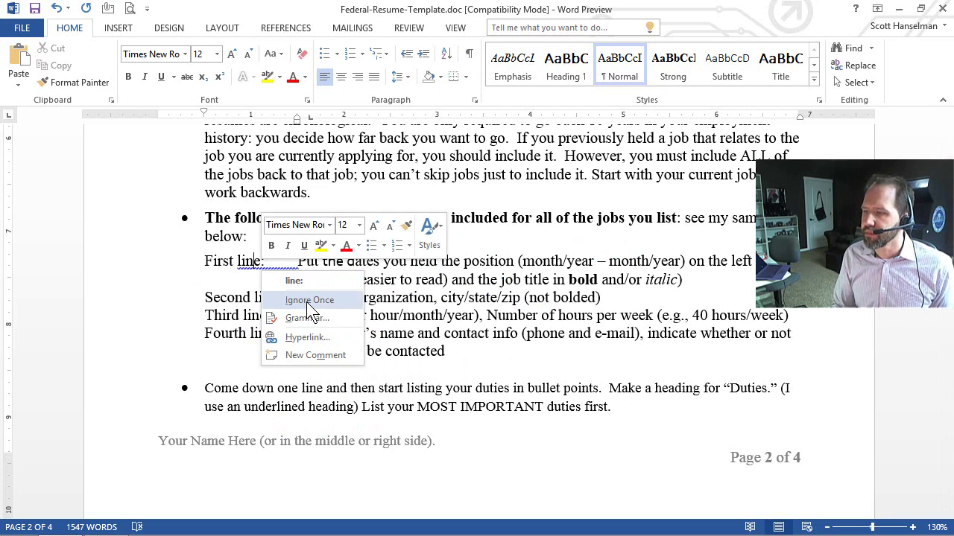
pyautogui.click(306, 310)
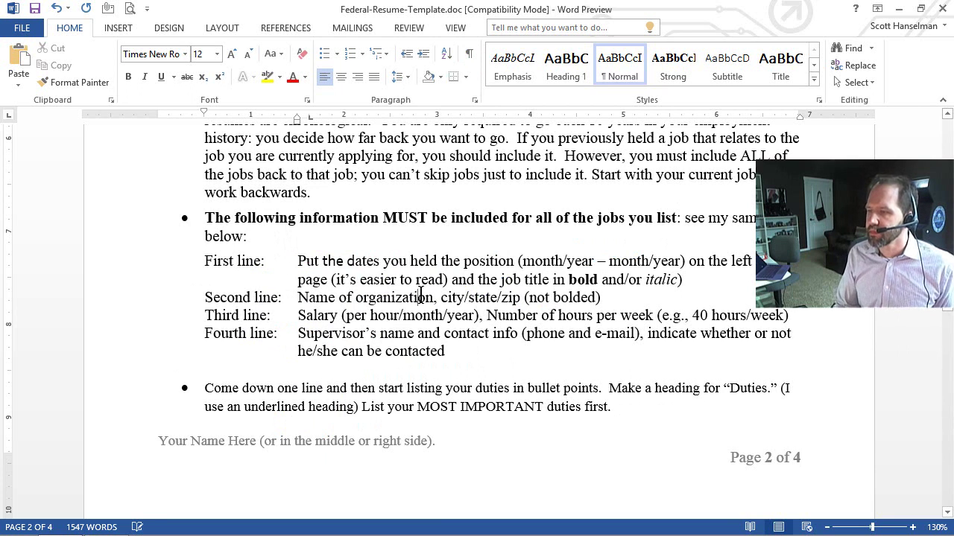
# - Turn formatting marks back on and inspect the tabs in the April 13-15, 1992 training entry
pyautogui.scroll(-10, 392, 257)
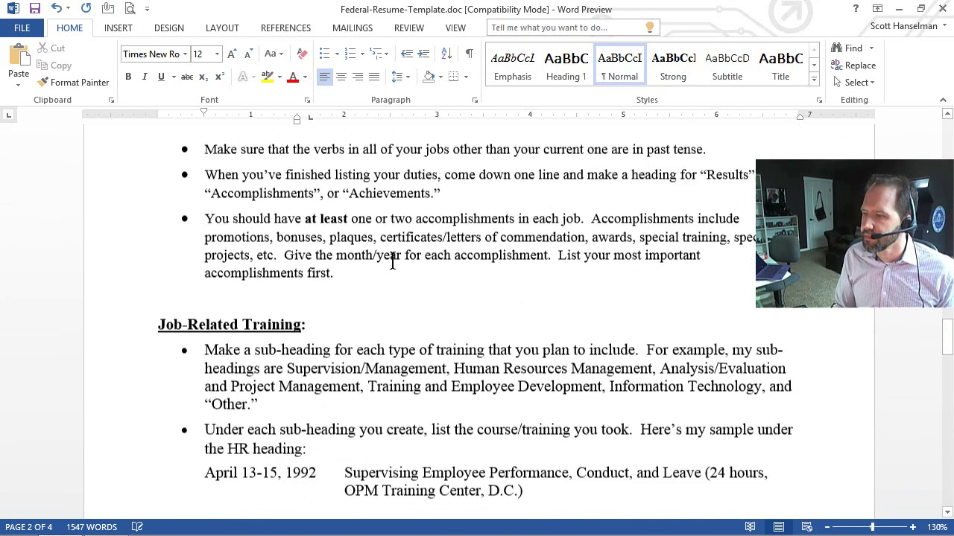
pyautogui.click(469, 54)
pyautogui.scroll(-3, 374, 295)
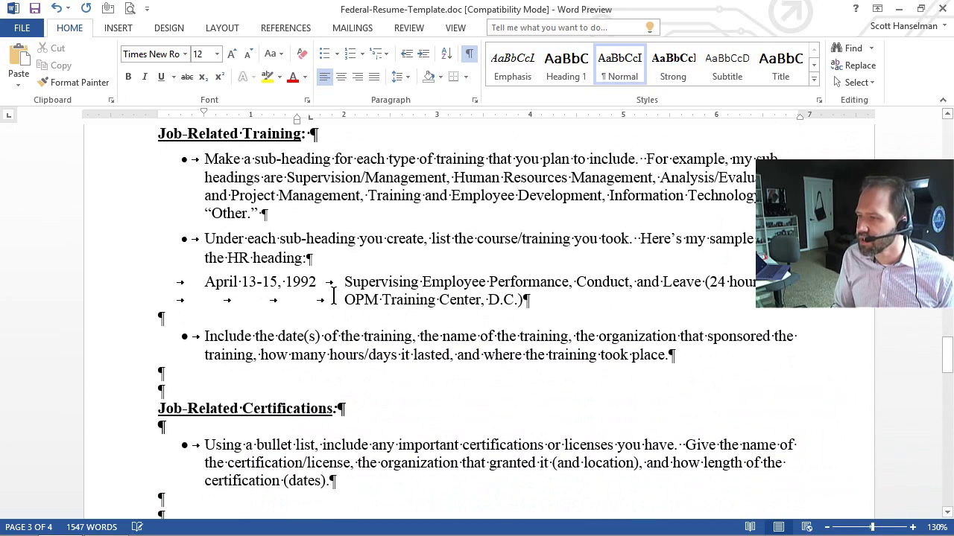
pyautogui.doubleClick(115, 305)
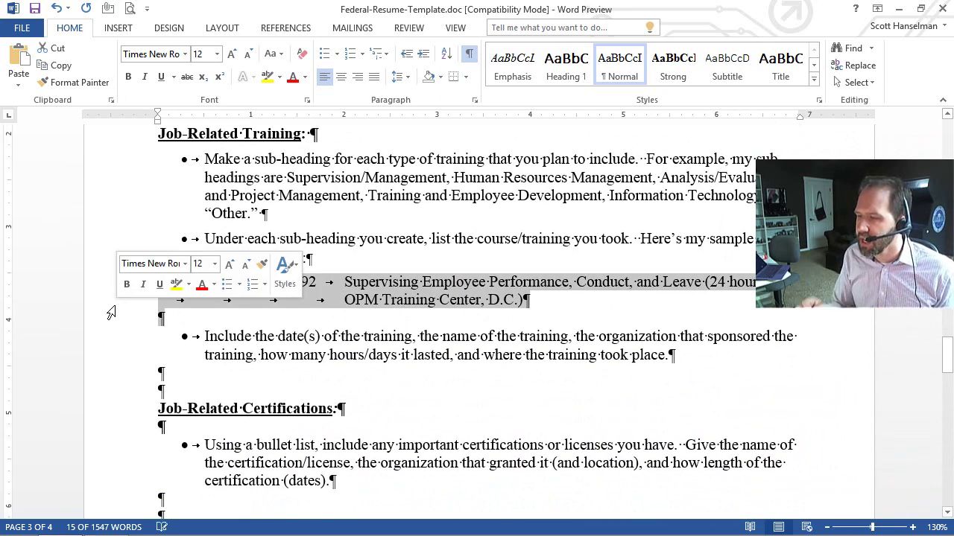
pyautogui.click(470, 290)
# - Inspect the tabs and indents of the sample software paragraph and the three Job-Related Skills bullets
pyautogui.scroll(-5, 469, 285)
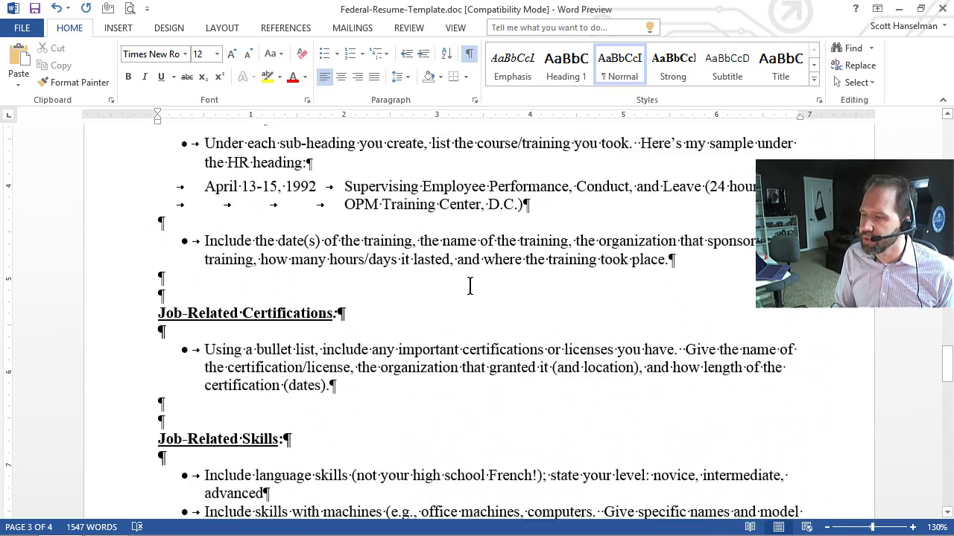
pyautogui.scroll(-3, 469, 285)
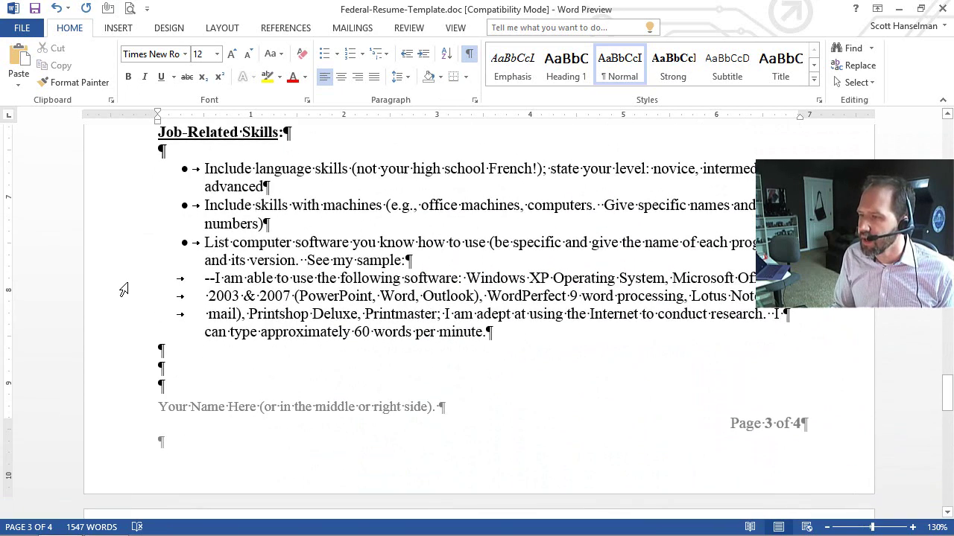
pyautogui.moveTo(124, 289); pyautogui.dragTo(119, 341)
pyautogui.click(433, 333)
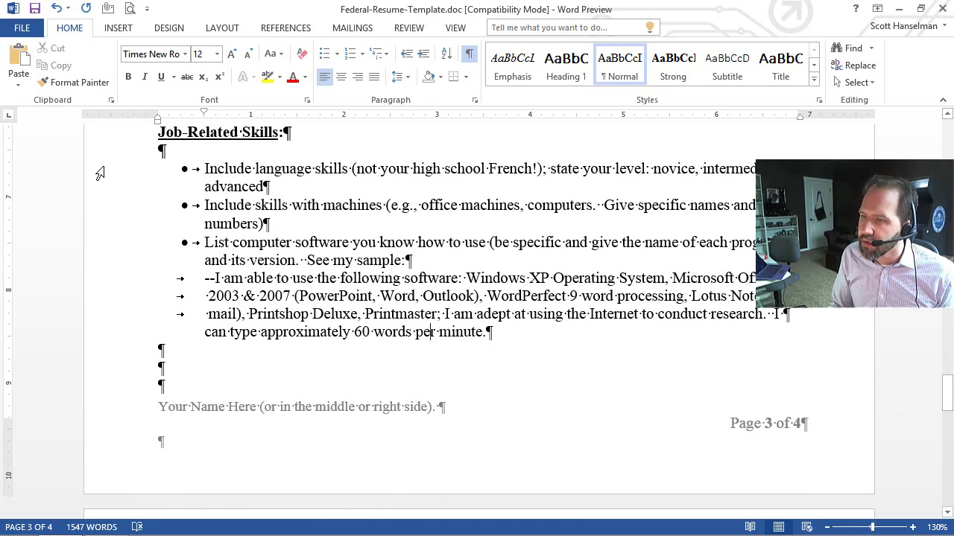
pyautogui.moveTo(100, 173); pyautogui.dragTo(104, 270)
pyautogui.click(329, 290)
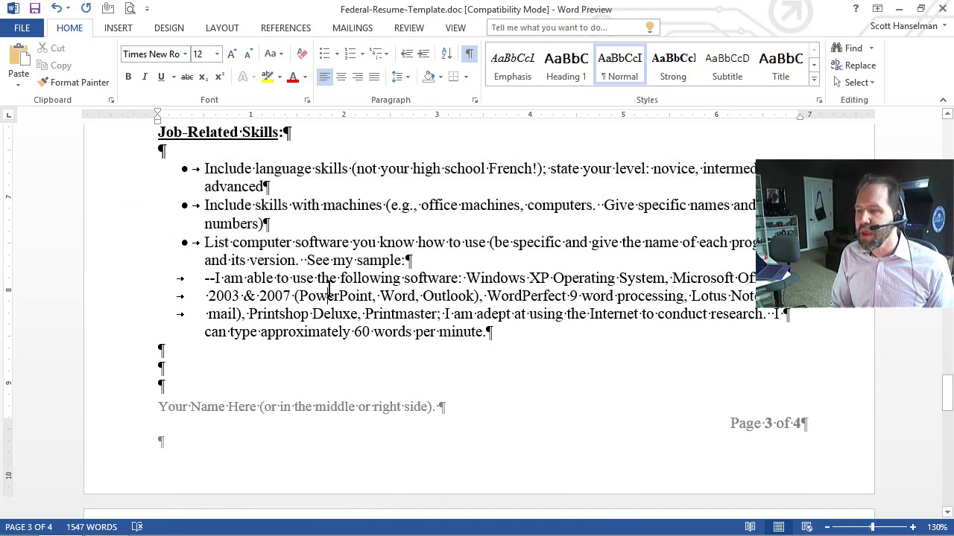
pyautogui.scroll(15, 328, 289)
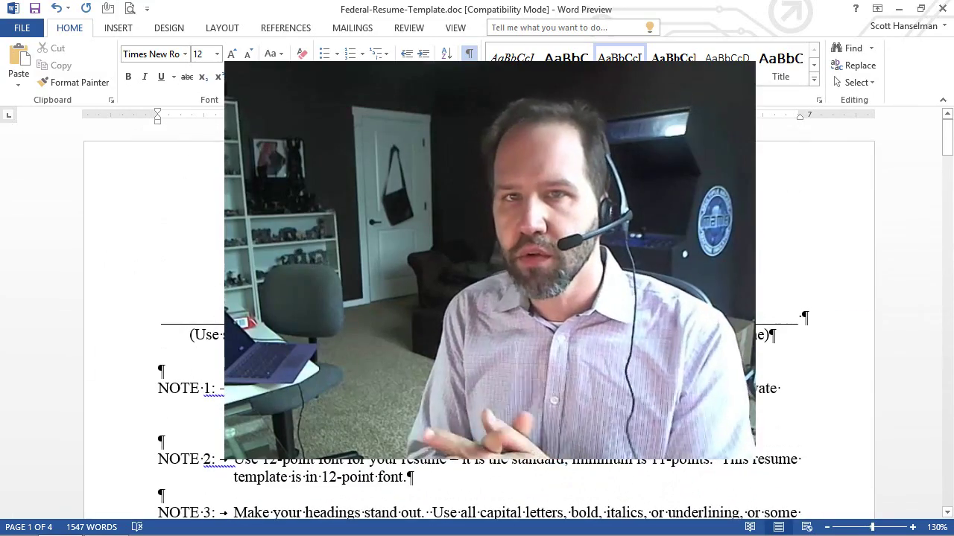